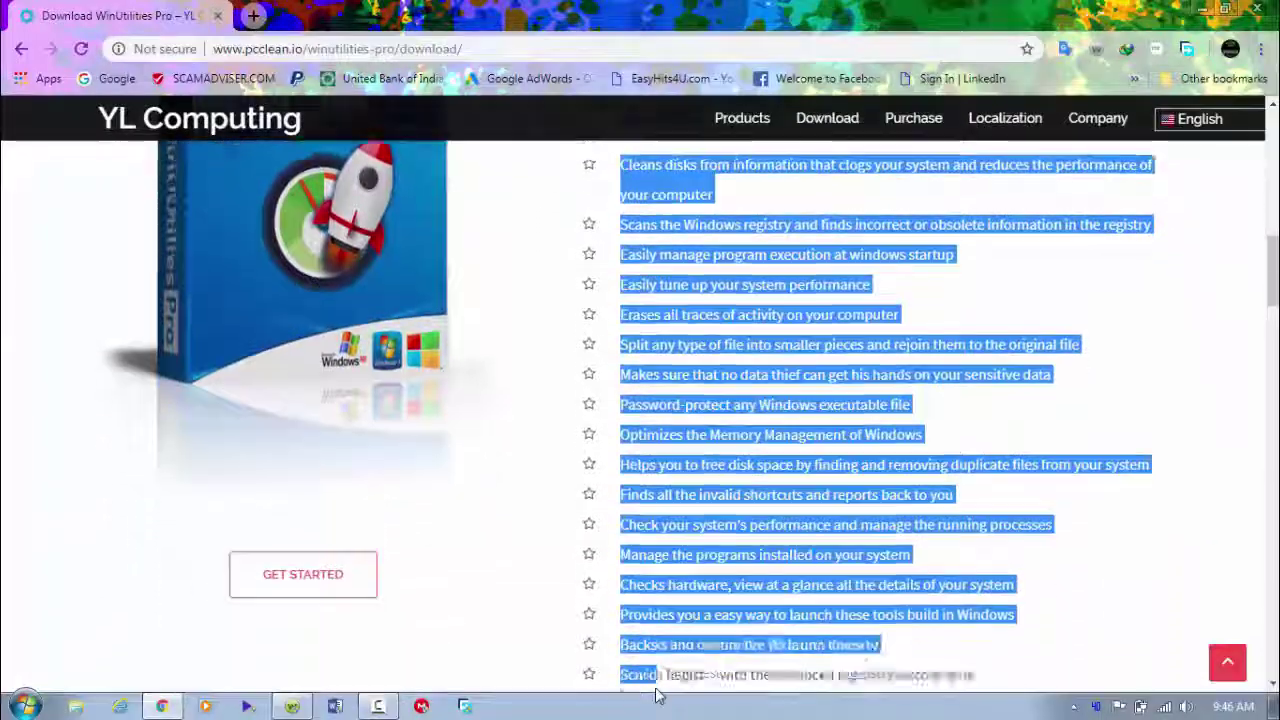
# Step: Review the WinUtilities Pro download page, including its feature list, program screenshots, installation instructions and system requirements
pyautogui.click(1272, 372)
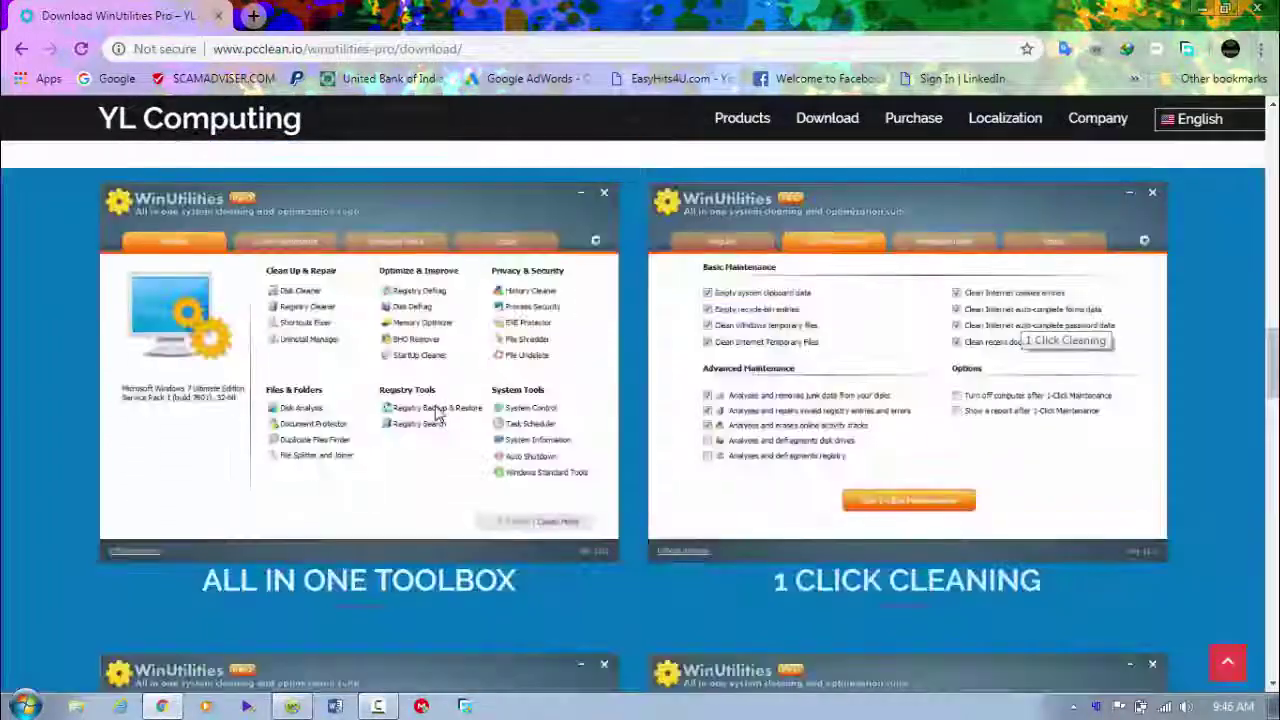
pyautogui.scroll(-3, 376, 430)
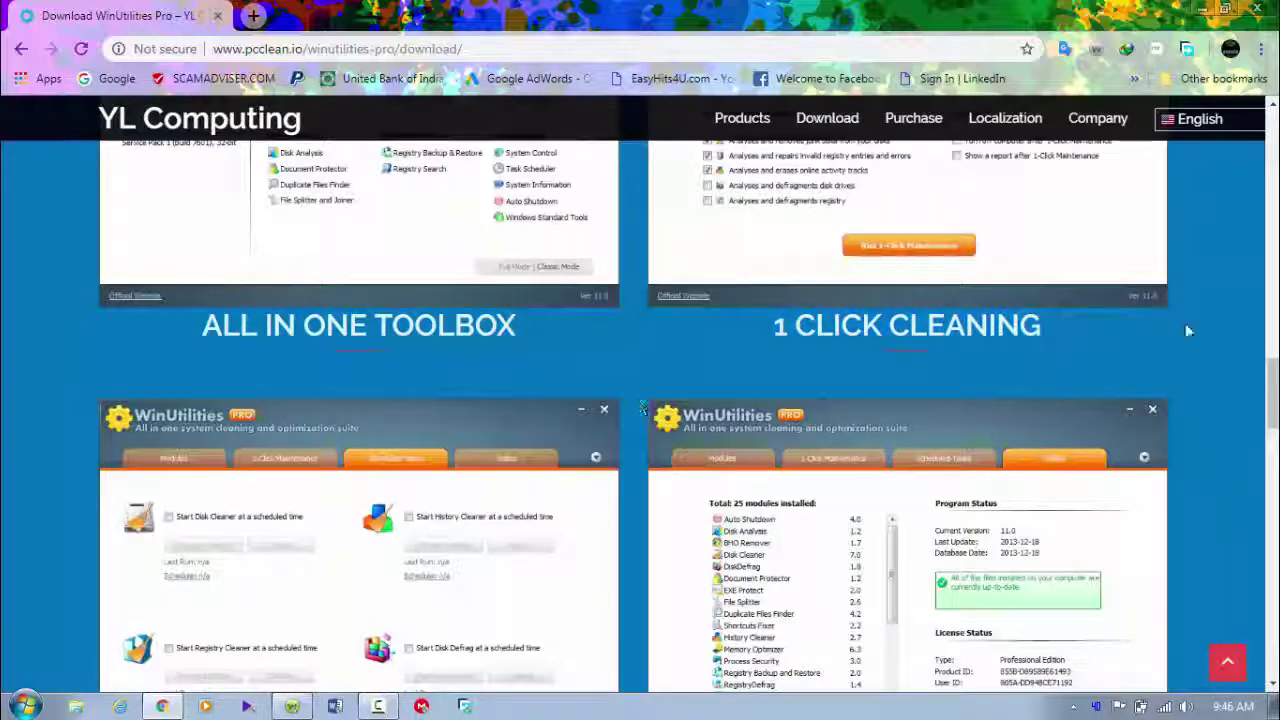
pyautogui.scroll(-3, 640, 400)
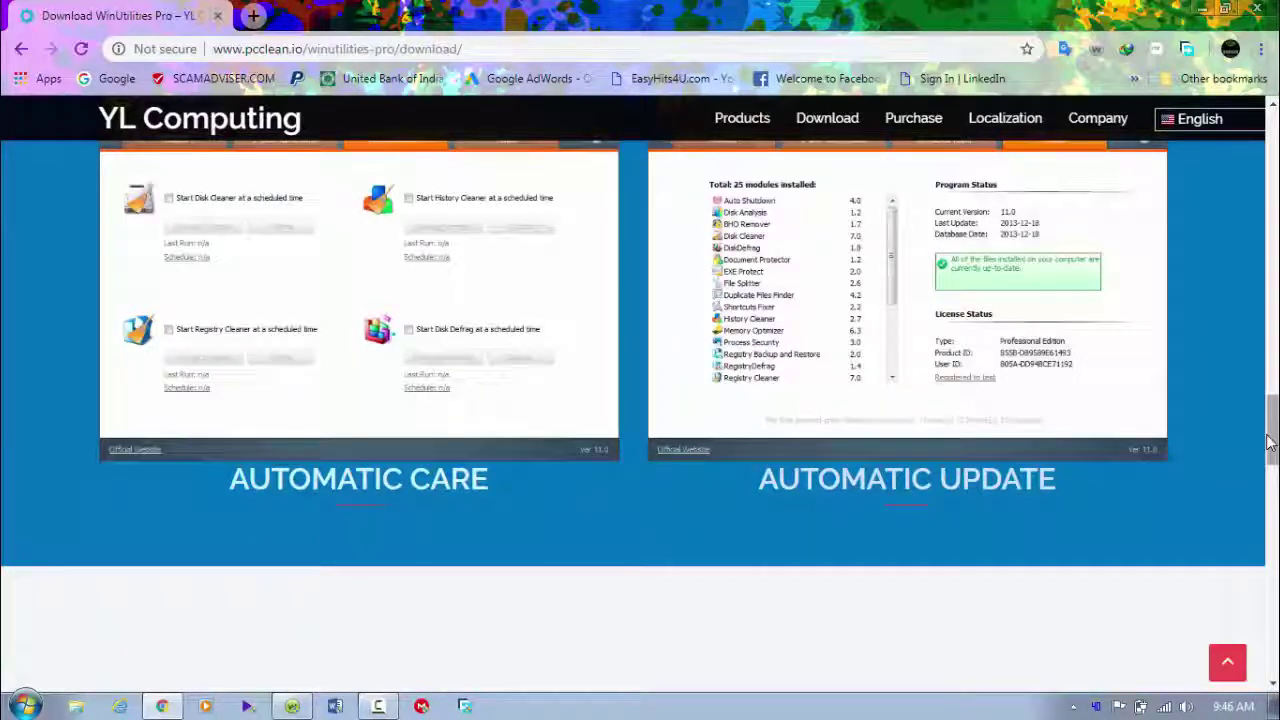
pyautogui.scroll(-5, 1268, 443)
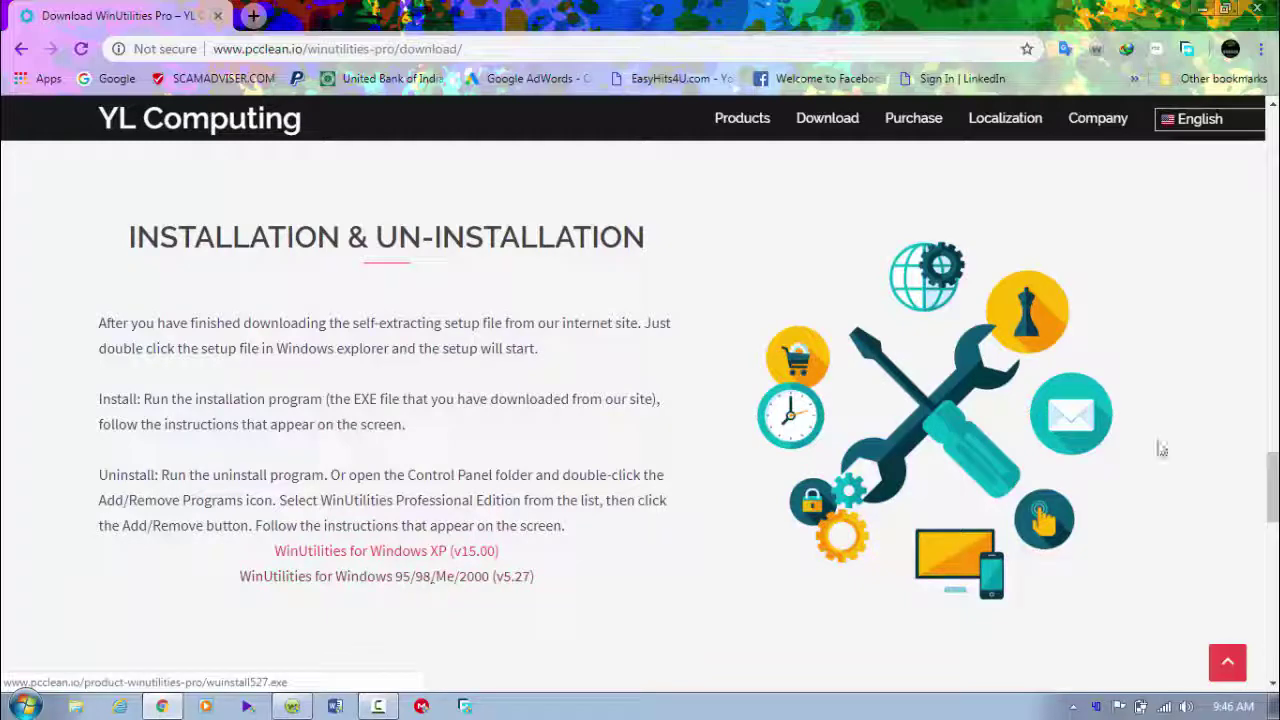
pyautogui.scroll(-6, 640, 400)
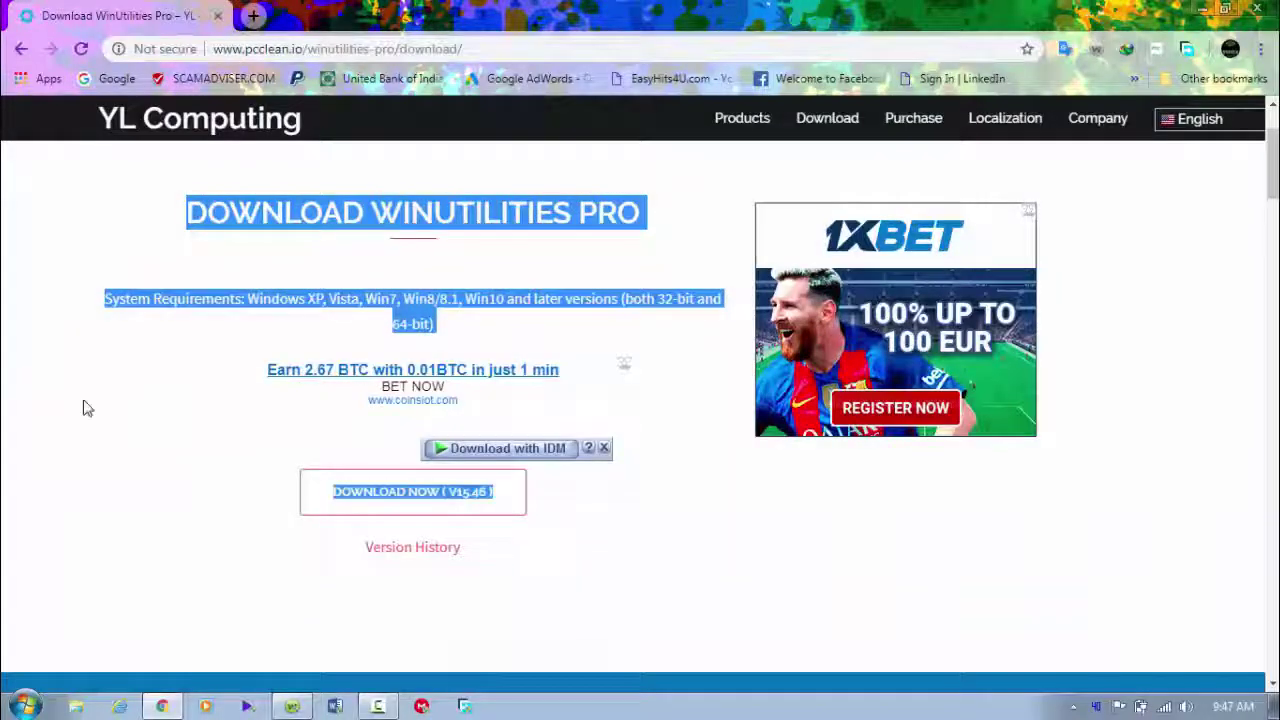
pyautogui.click(85, 408)
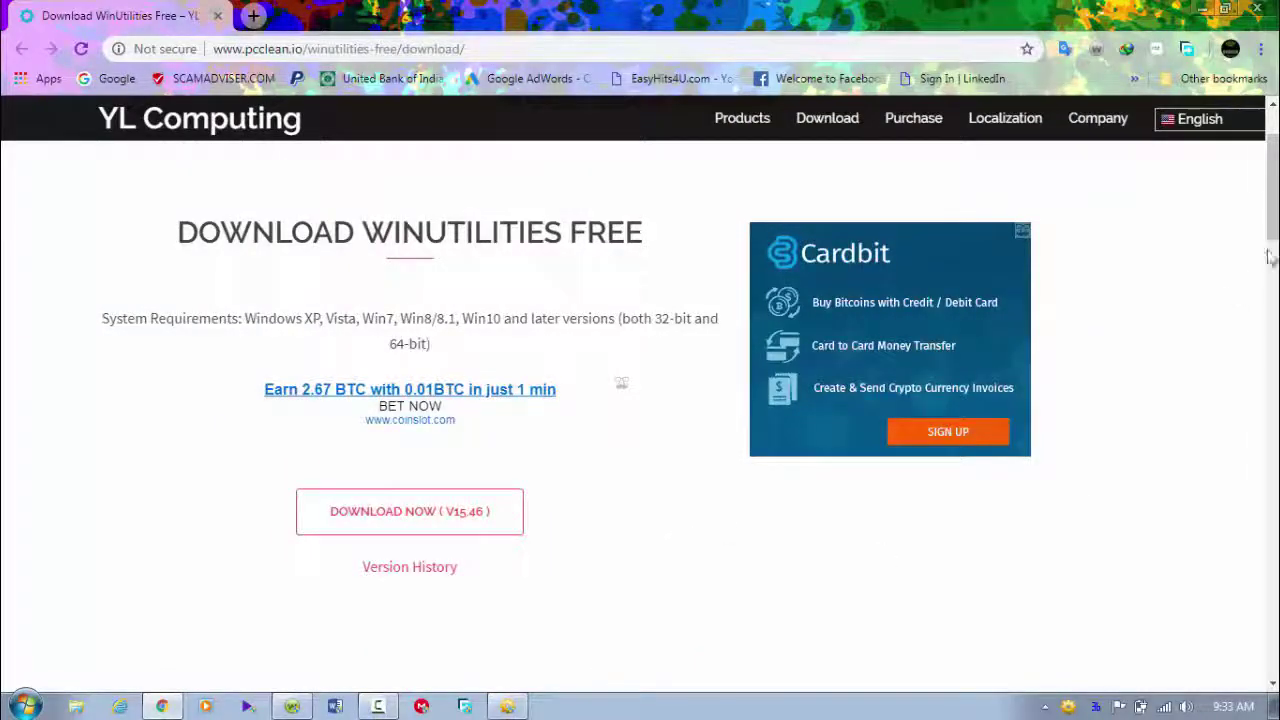
# Step: Download the WinUtilities Free v15.46 installer wufinstall.exe to the Programs folder and open the folder containing it
pyautogui.scroll(-2, 1266, 264)
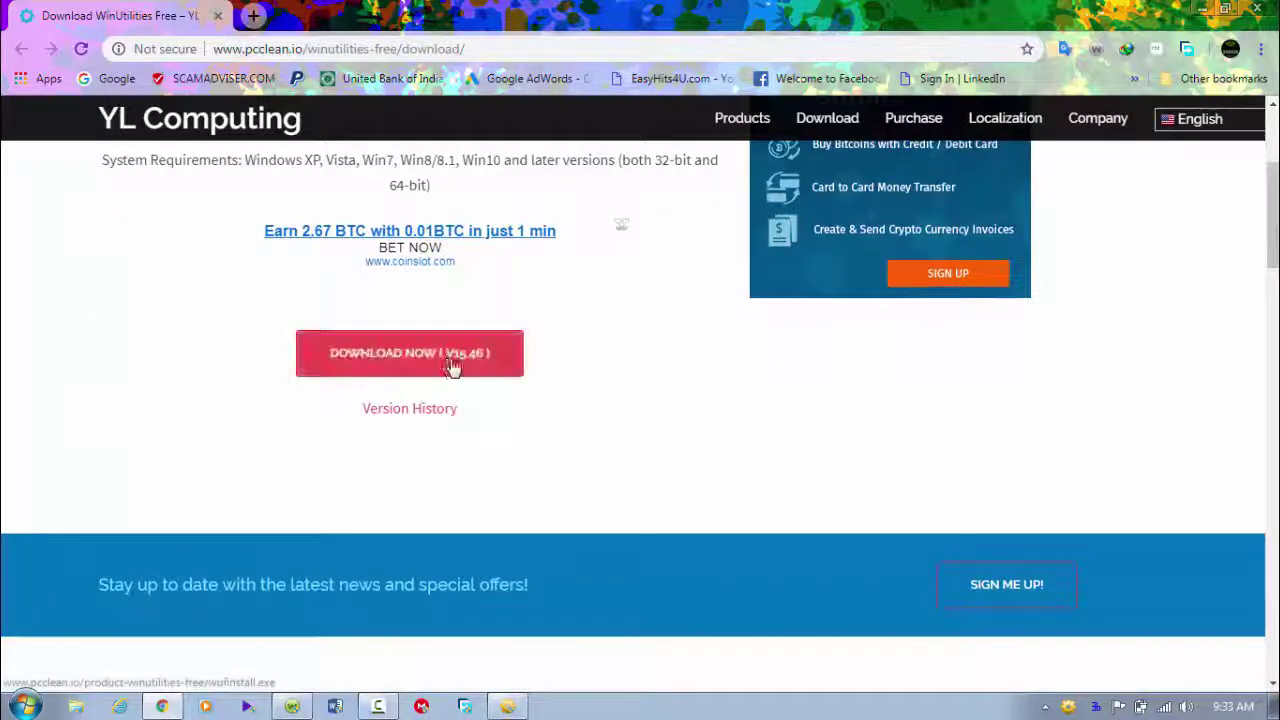
pyautogui.click(438, 358)
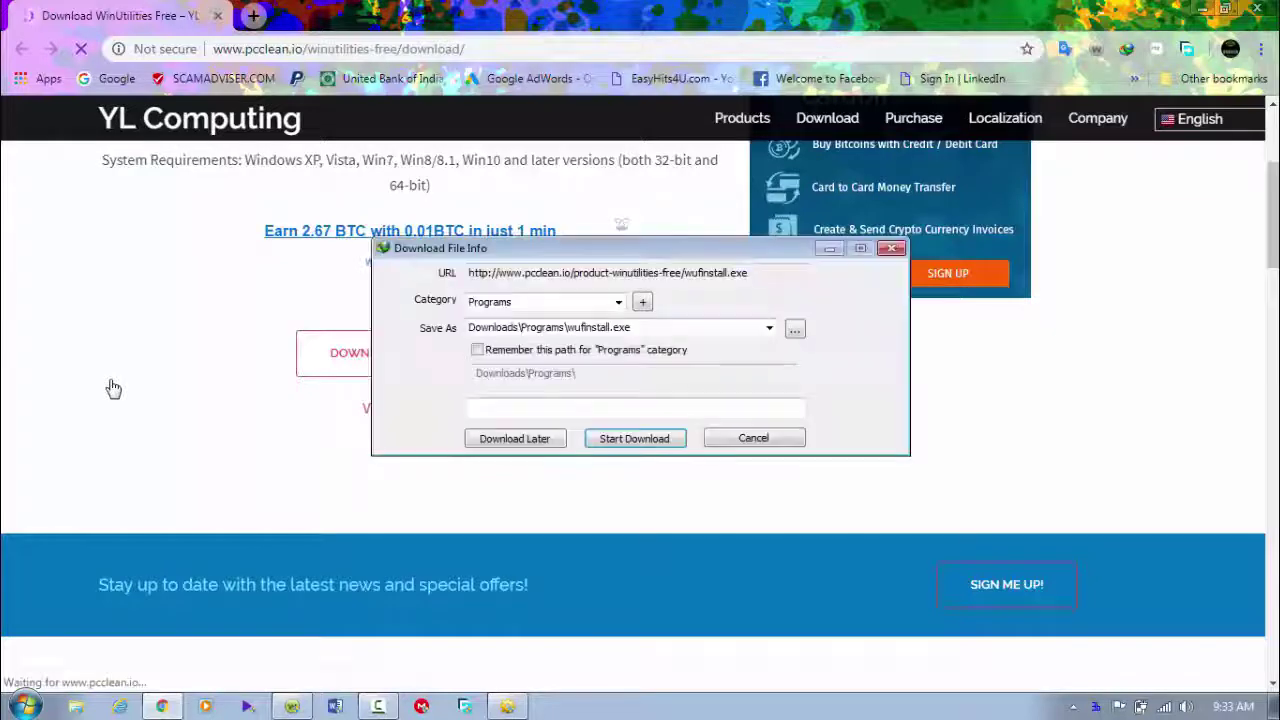
pyautogui.click(639, 446)
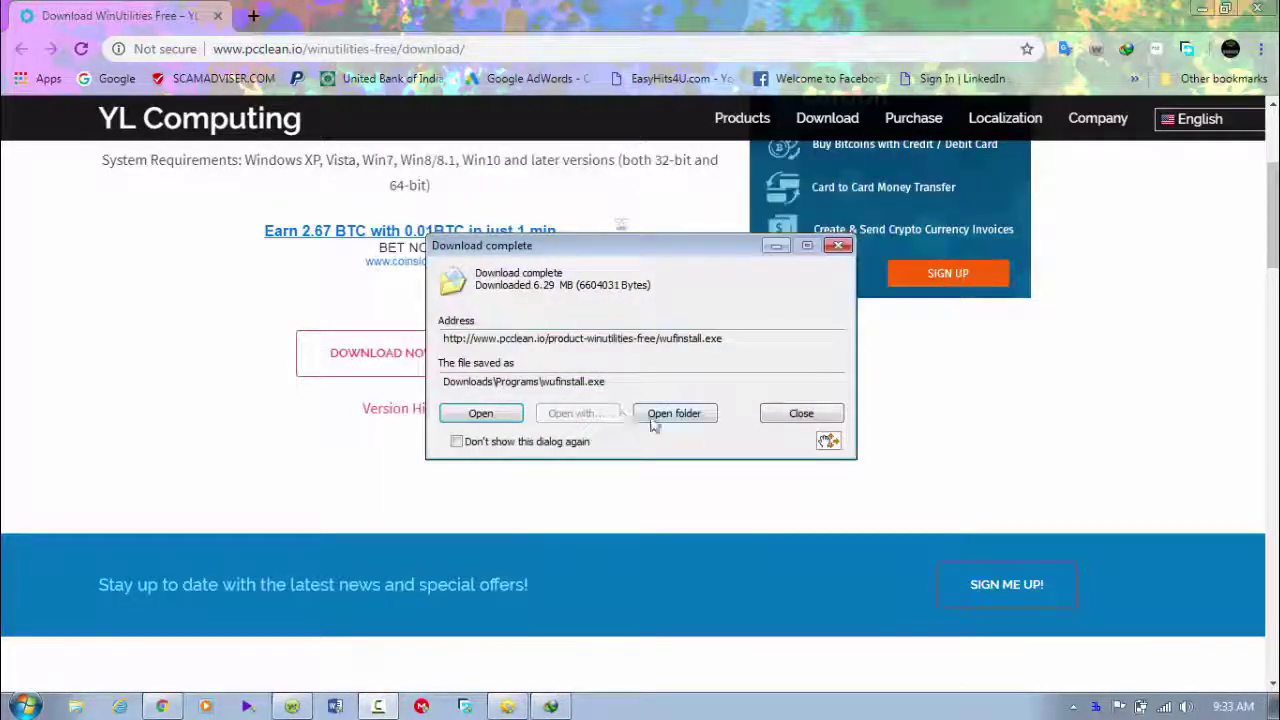
pyautogui.click(652, 419)
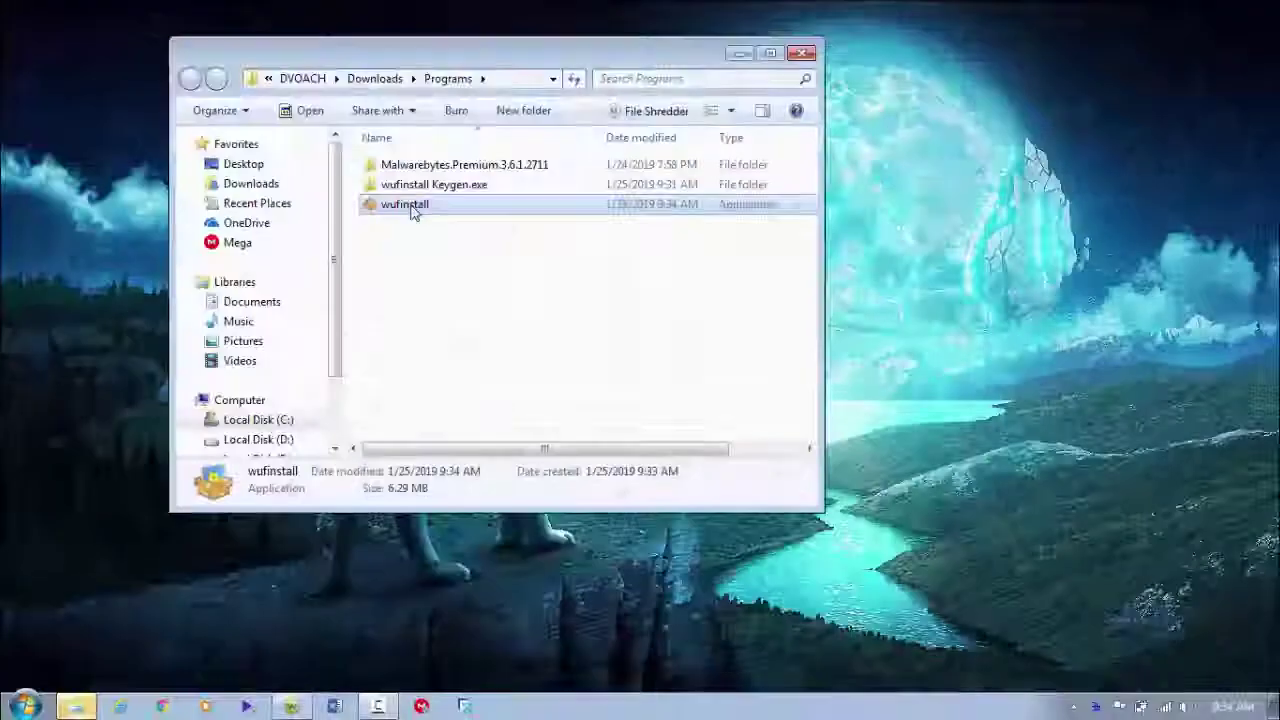
# Step: Run the wufinstall installer as administrator and proceed to its setup wizard
pyautogui.rightClick(414, 205)
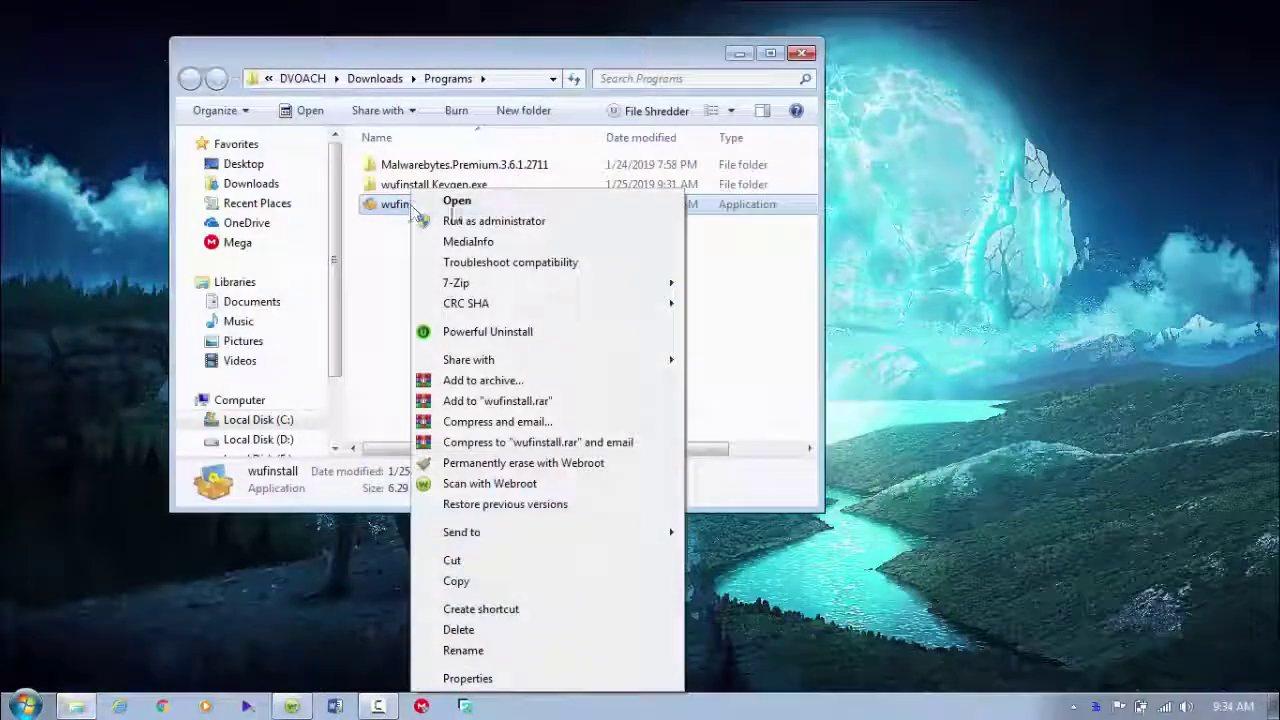
pyautogui.click(493, 221)
pyautogui.click(595, 332)
pyautogui.click(705, 396)
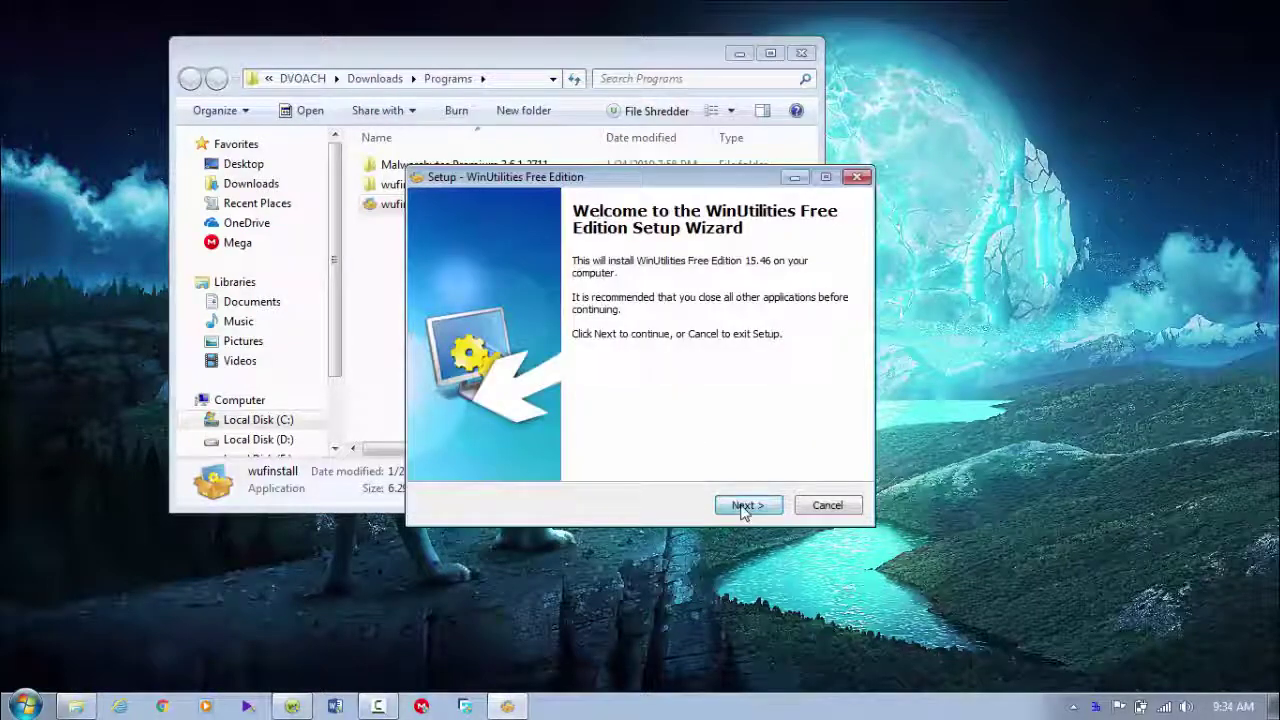
# Step: Install WinUtilities Free Edition with the Quick Launch shortcut enabled, close the Programs folder window, and finish setup with Launch WinUtilities enabled
pyautogui.click(747, 505)
pyautogui.click(747, 505)
pyautogui.click(747, 505)
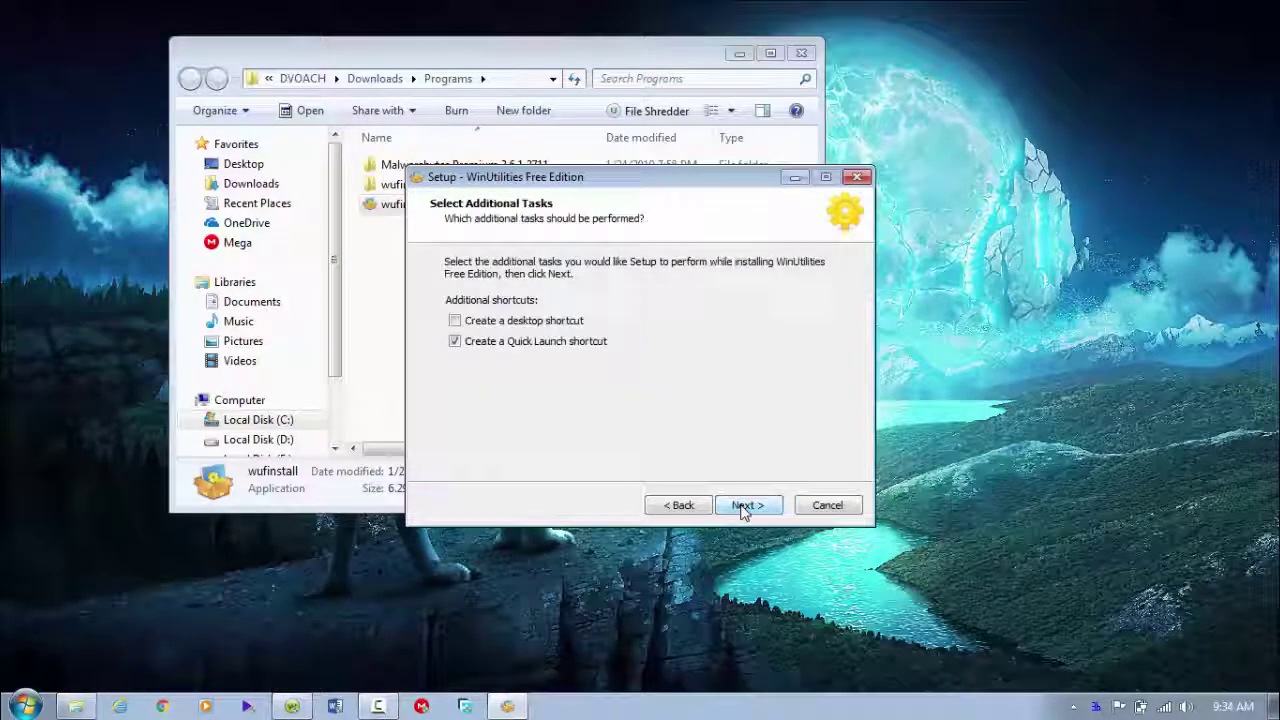
pyautogui.click(747, 505)
pyautogui.click(747, 505)
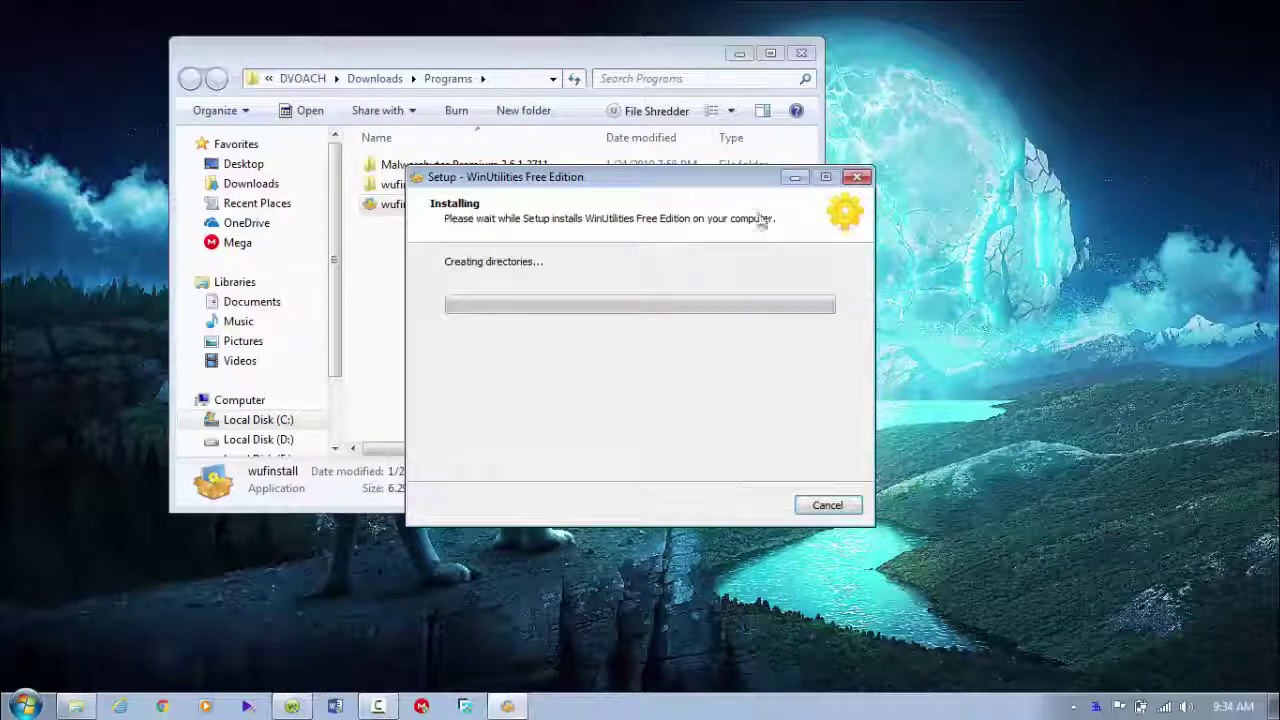
pyautogui.click(805, 55)
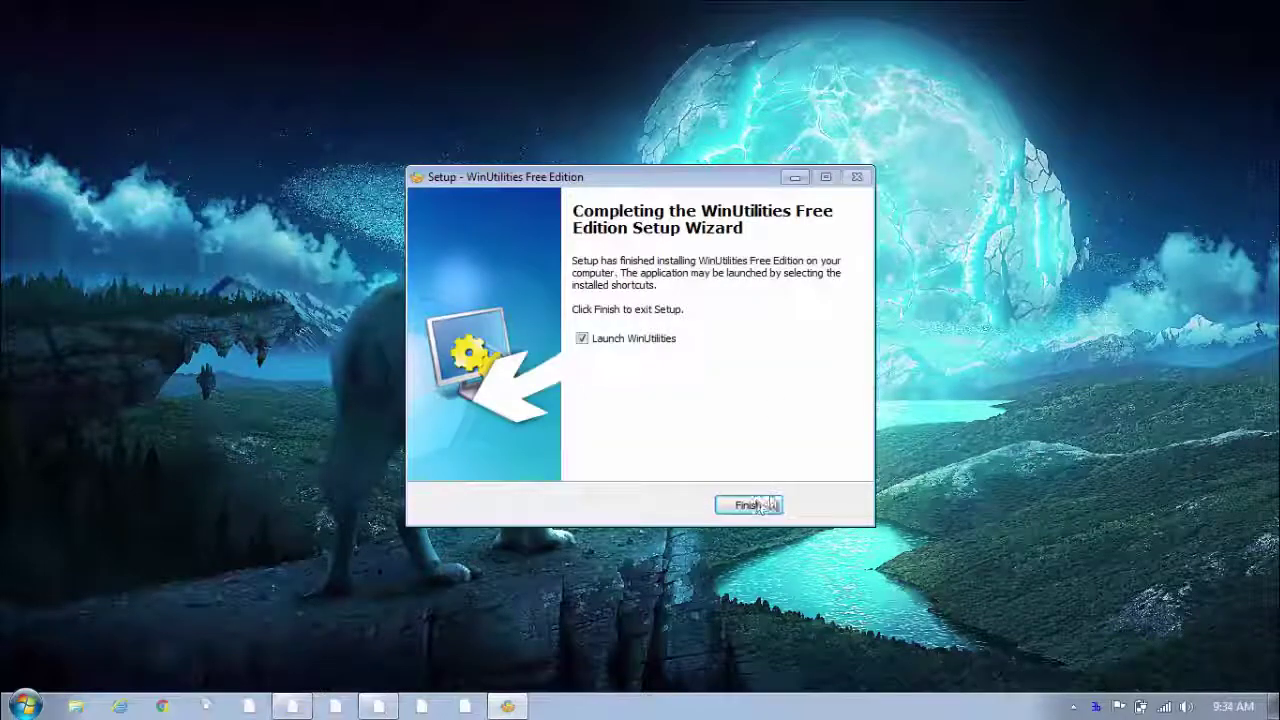
pyautogui.click(757, 509)
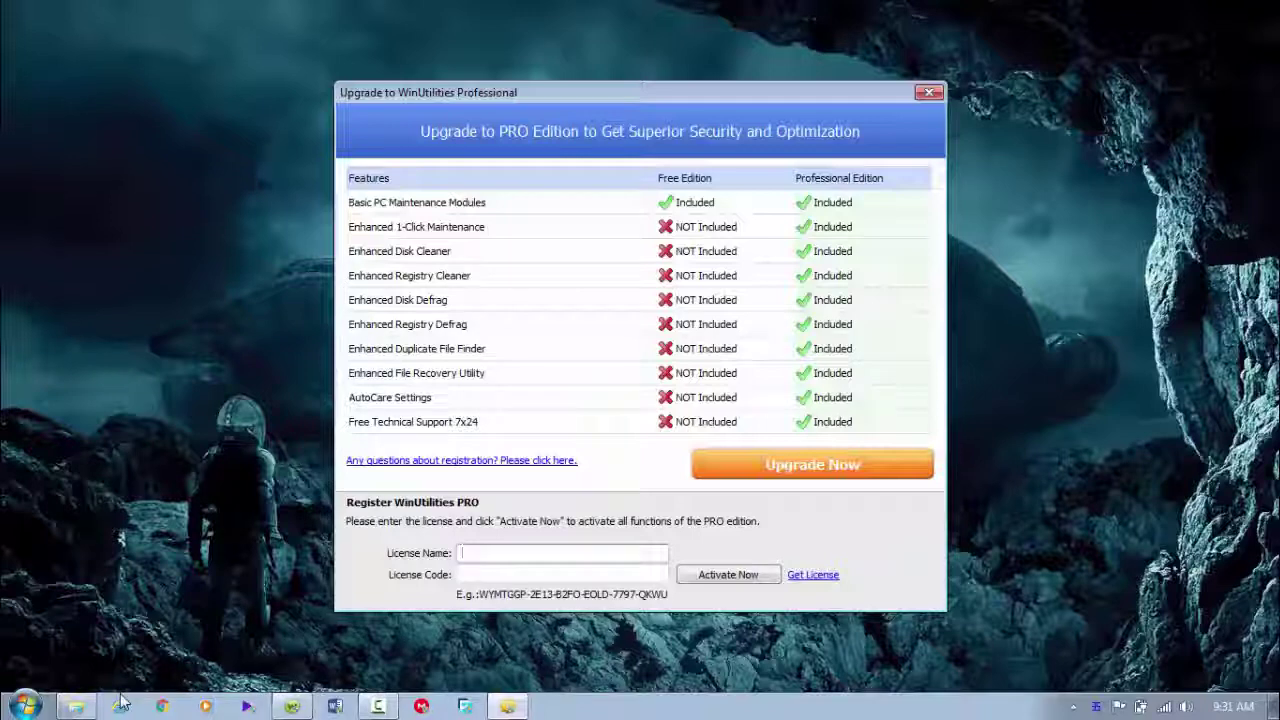
# Step: Open the Keygen folder inside wufinstall Keygen.exe and run the Keygen application as administrator
pyautogui.click(76, 706)
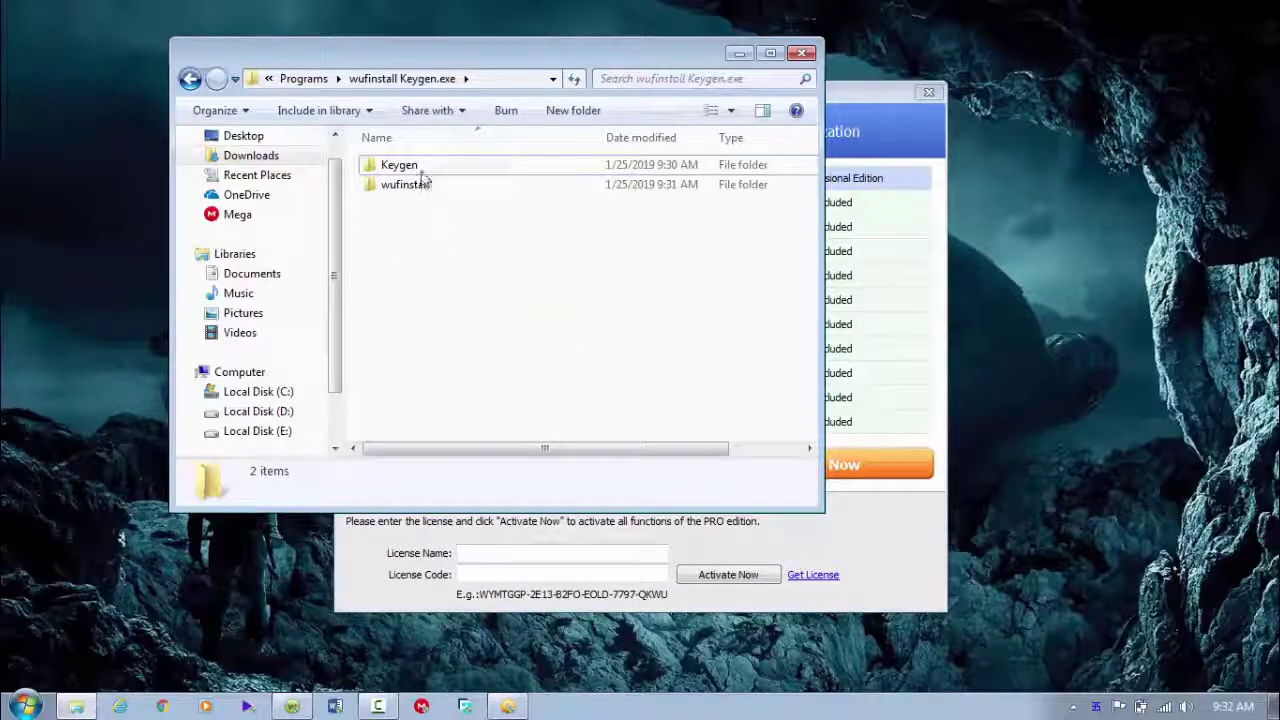
pyautogui.doubleClick(412, 170)
pyautogui.click(408, 171)
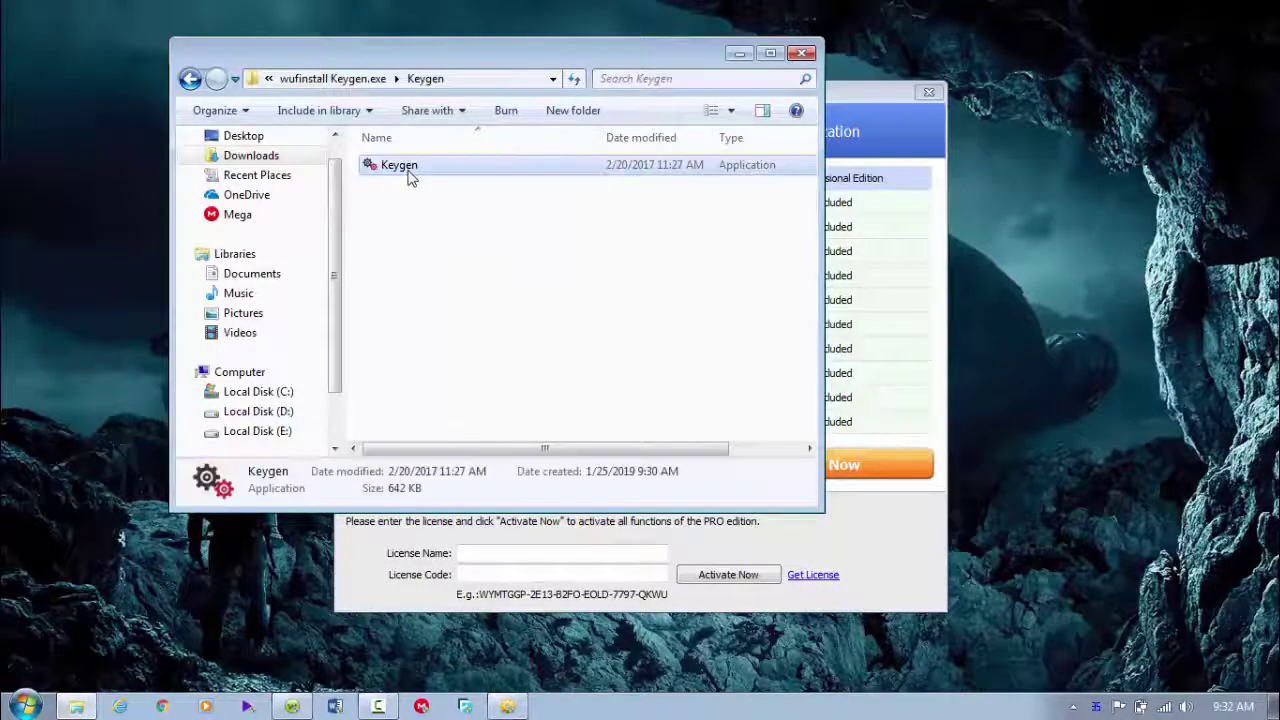
pyautogui.rightClick(408, 175)
pyautogui.click(488, 180)
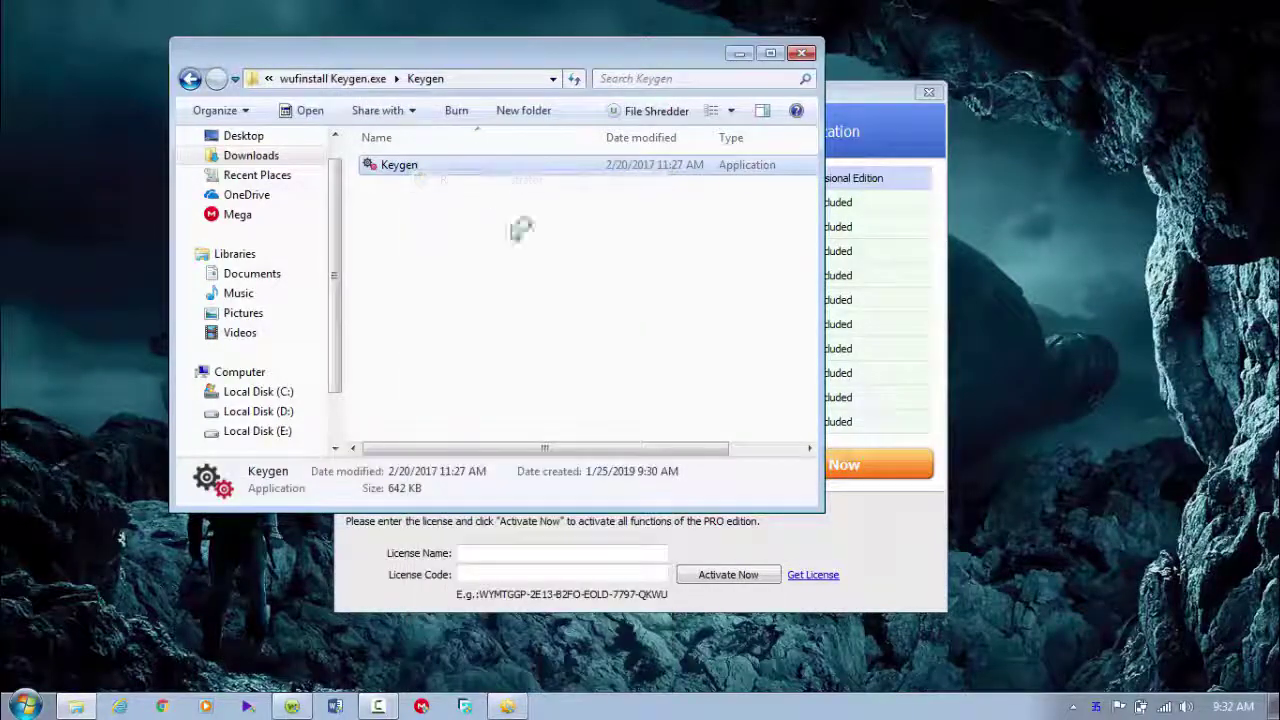
pyautogui.click(580, 329)
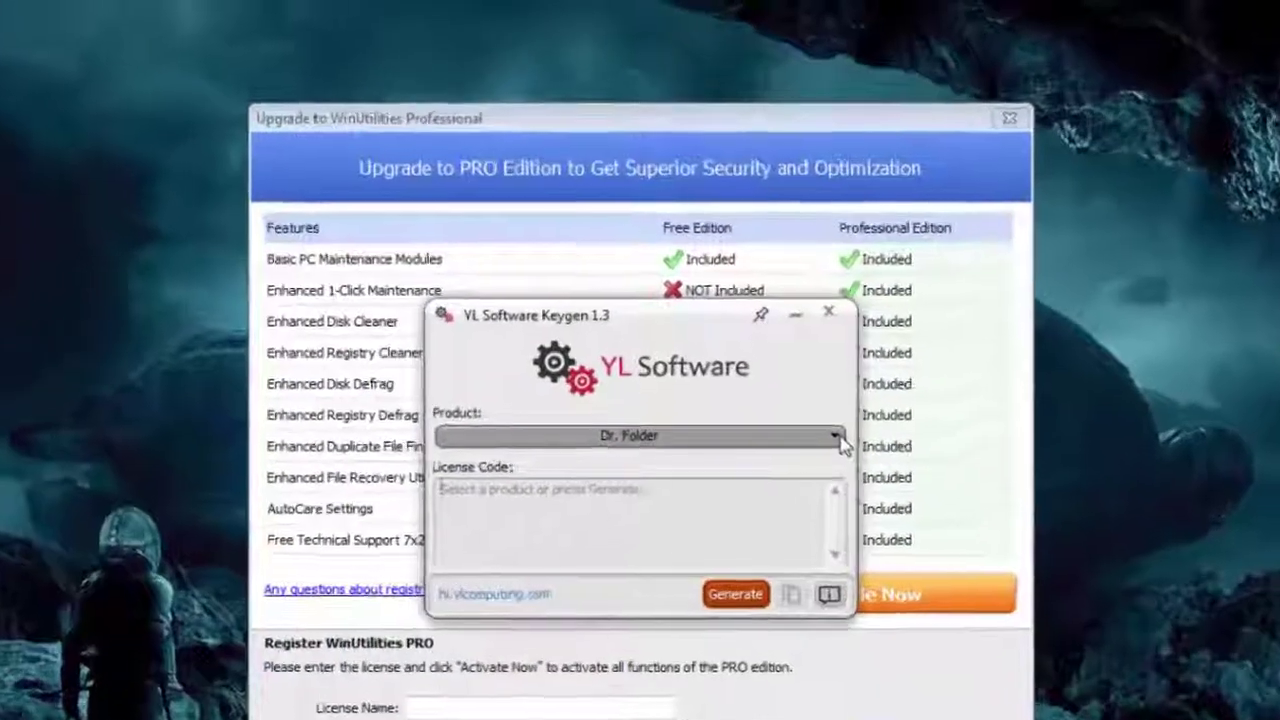
# Step: Generate a license code for the product WinUtilities Pro in the keygen and copy the code
pyautogui.click(838, 440)
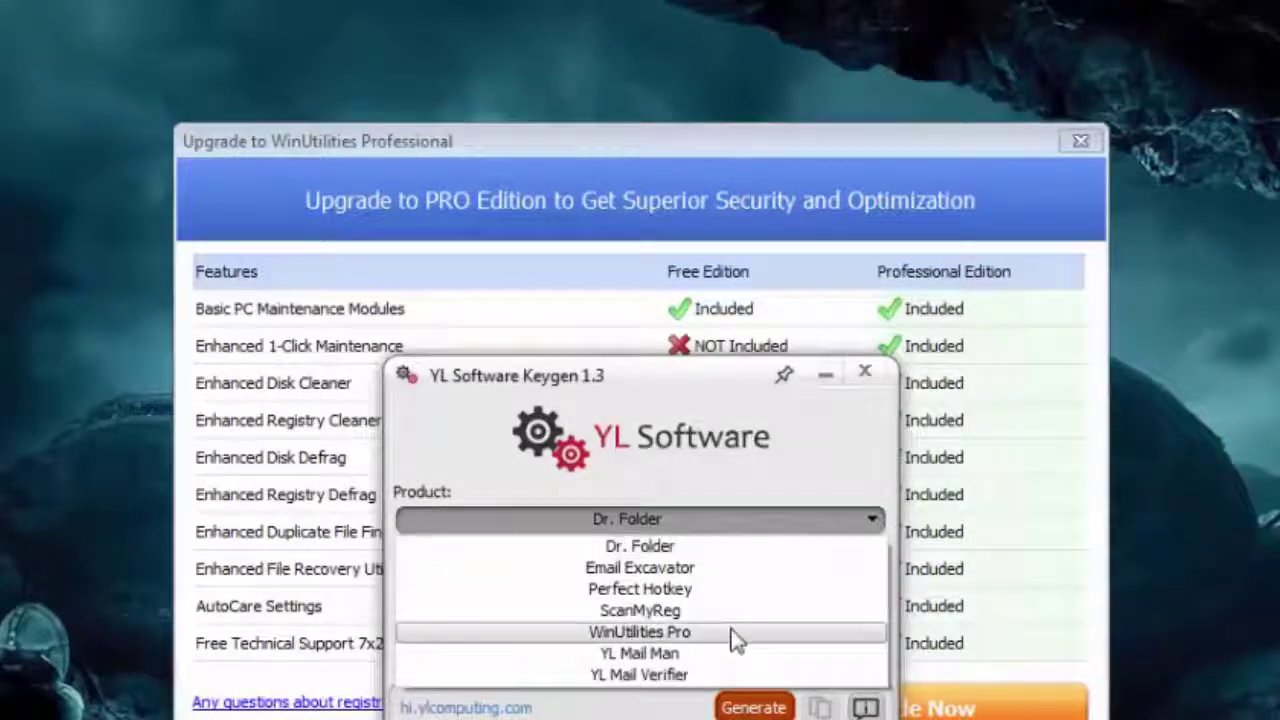
pyautogui.click(735, 635)
pyautogui.click(754, 707)
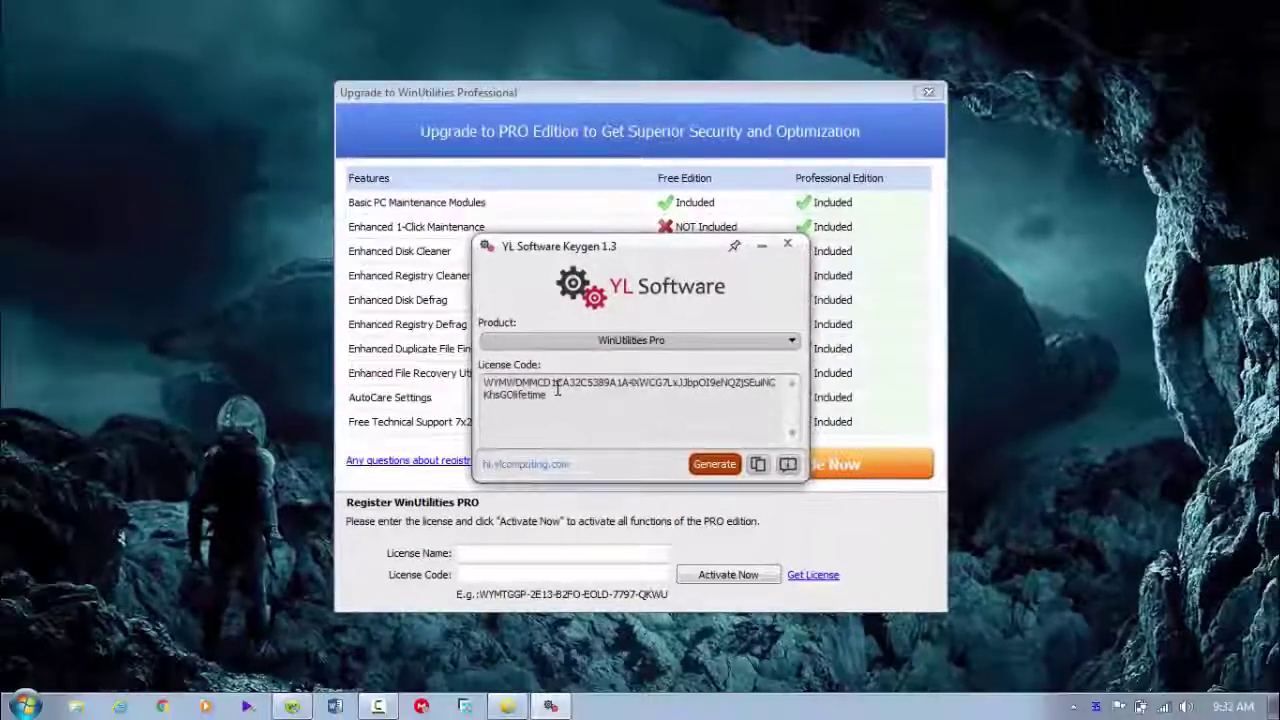
pyautogui.tripleClick(553, 394)
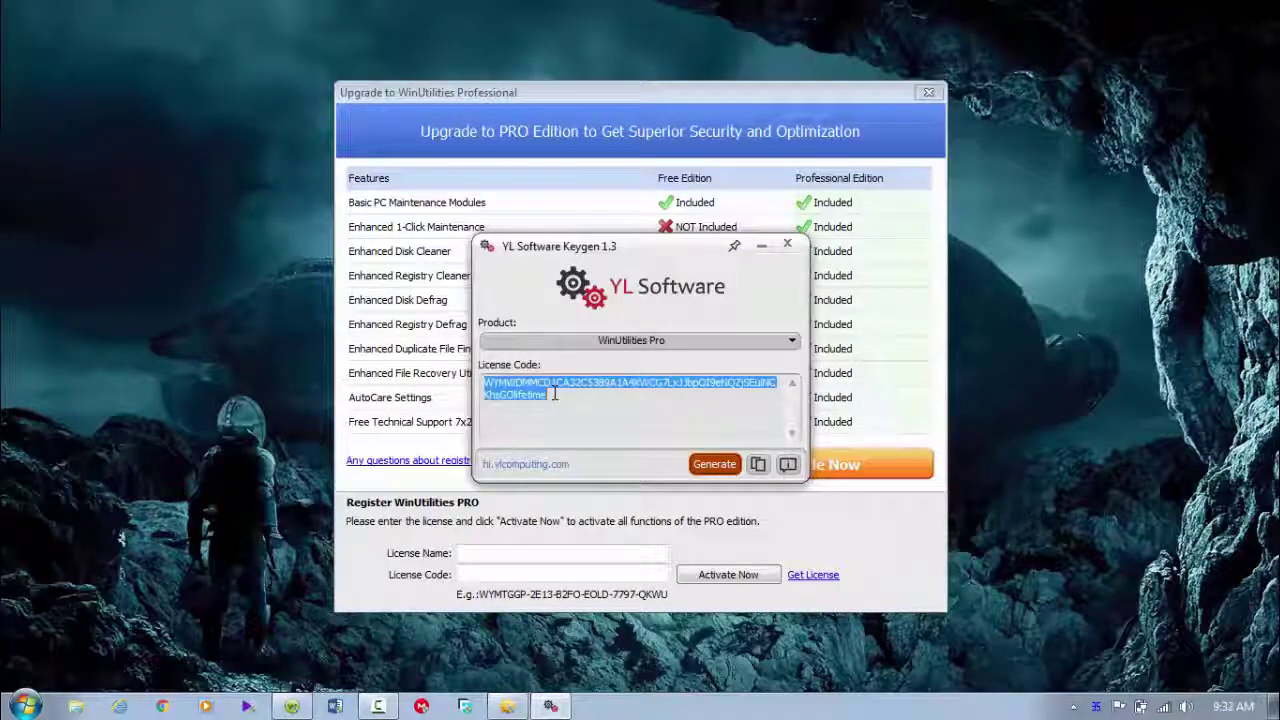
pyautogui.rightClick(541, 391)
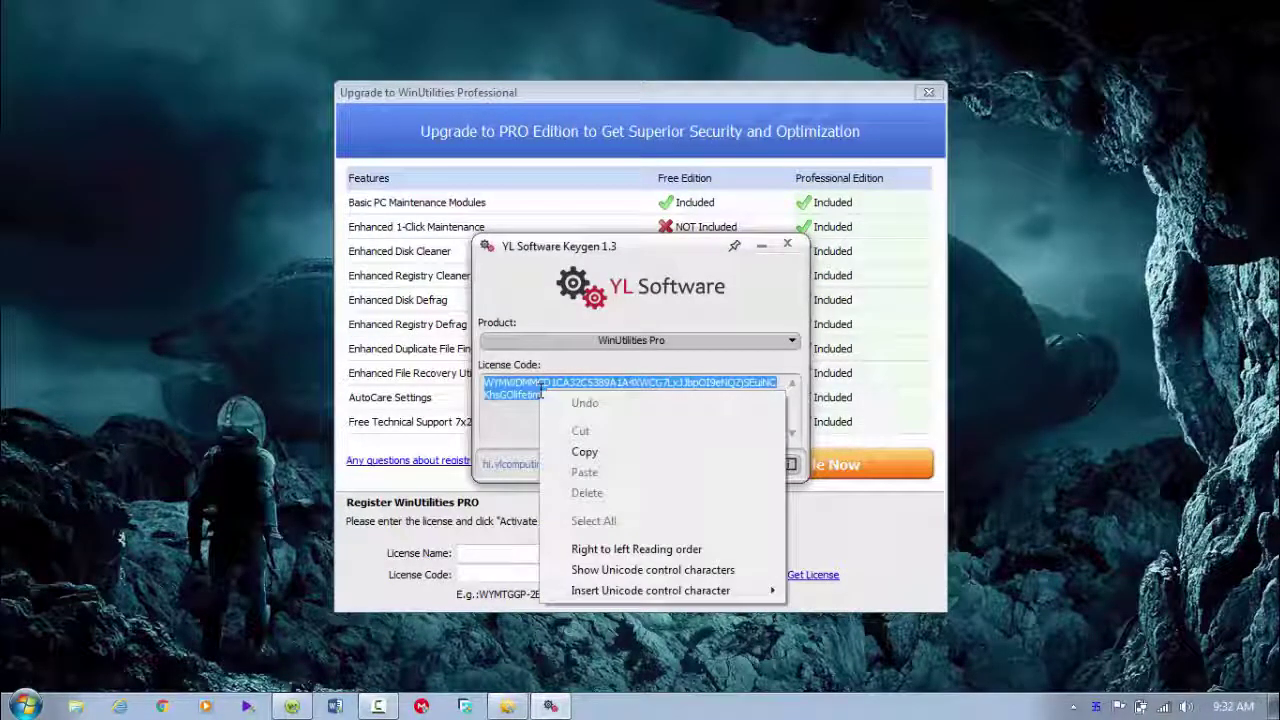
pyautogui.click(582, 451)
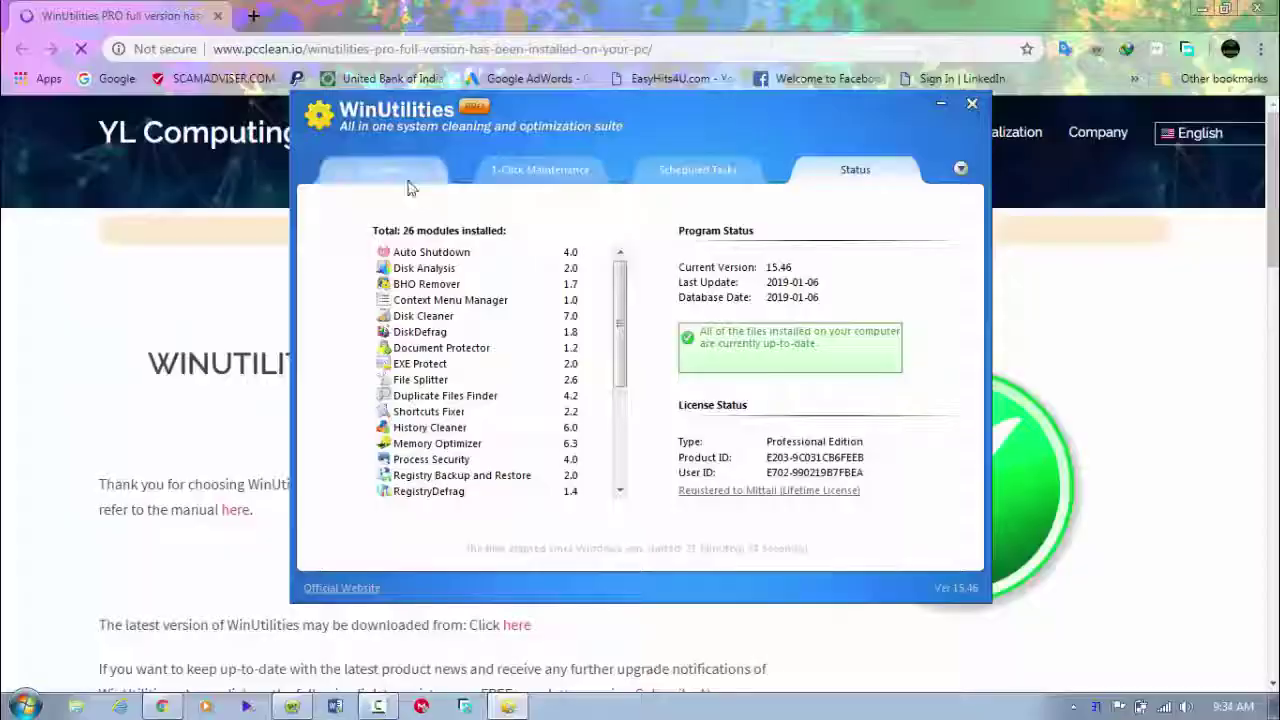
# Step: Browse the WinUtilities module categories from Clean Up & Repair through System Tools, and return to Clean Up & Repair
pyautogui.click(409, 185)
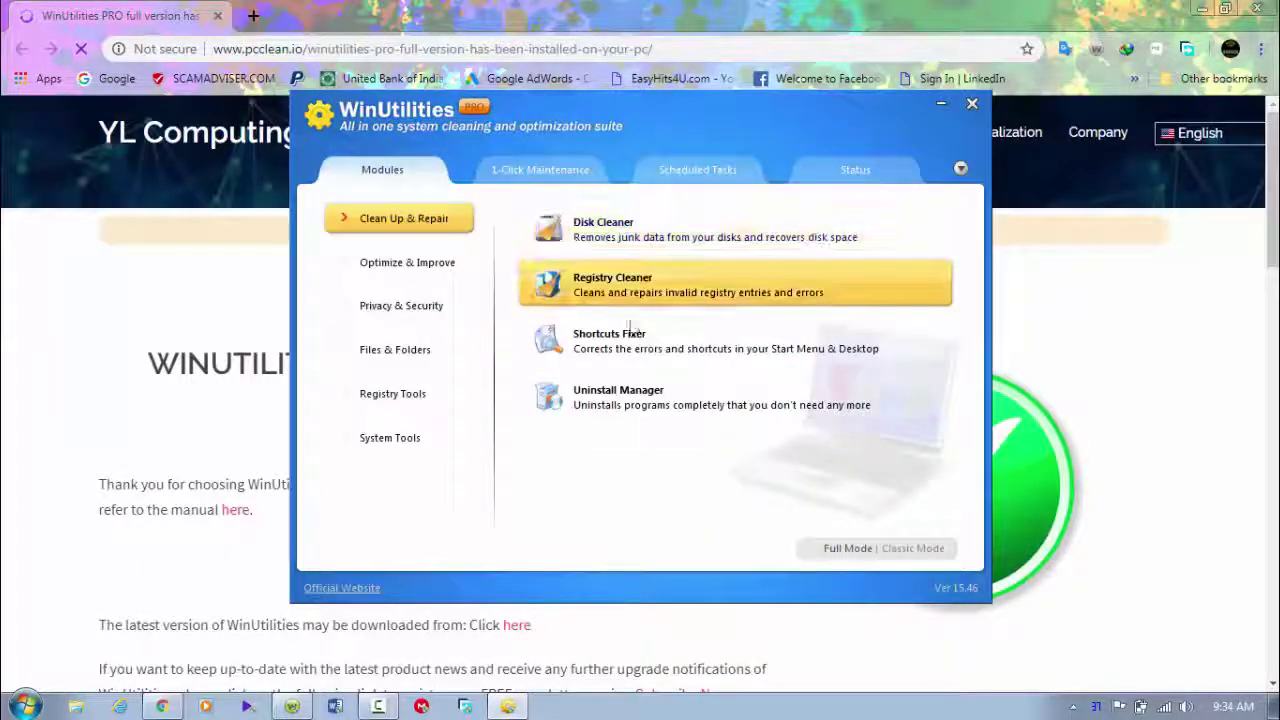
pyautogui.click(408, 264)
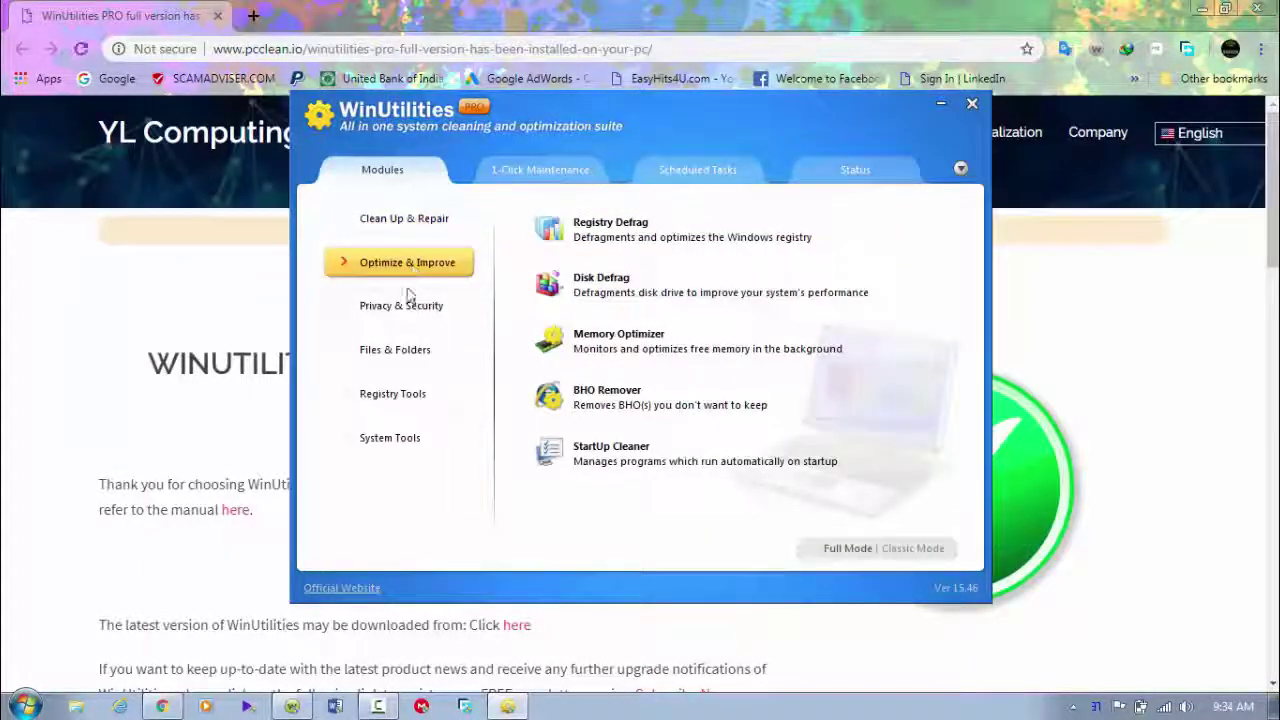
pyautogui.click(407, 308)
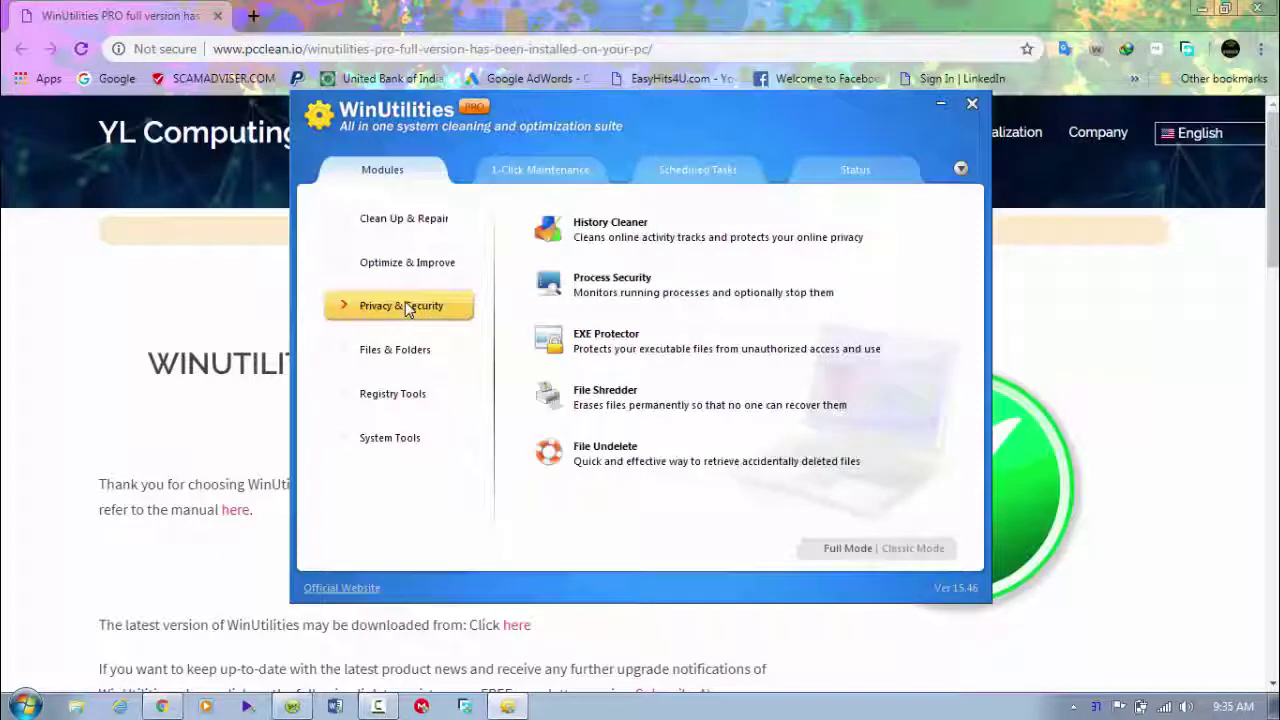
pyautogui.click(408, 356)
pyautogui.click(407, 398)
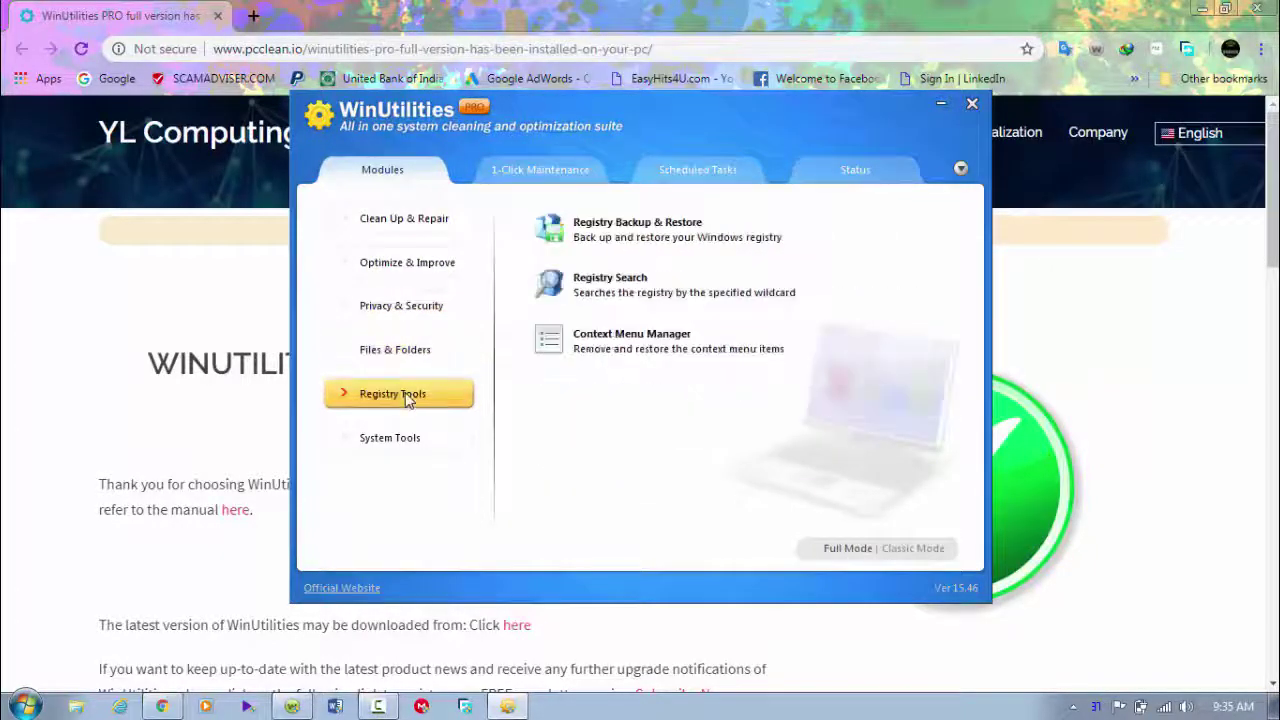
pyautogui.click(408, 444)
pyautogui.click(396, 222)
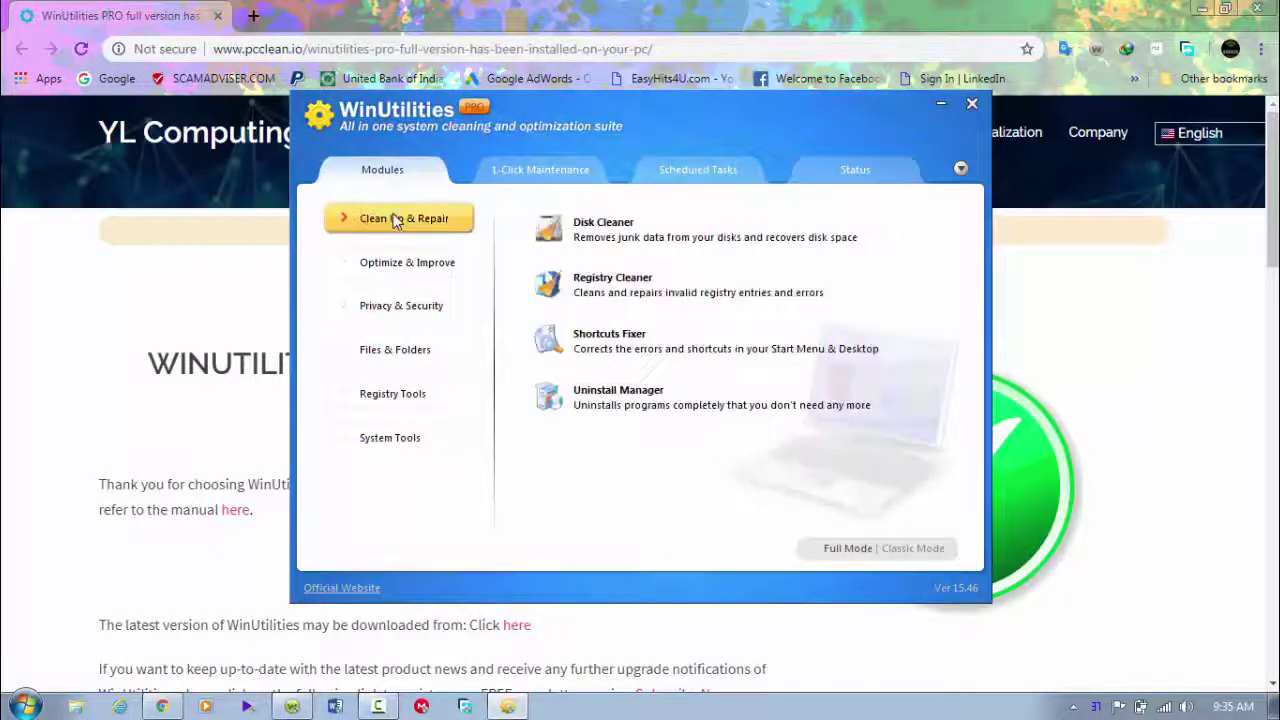
# Step: View the version and license details in the WinUtilities About dialog, and close the dialog
pyautogui.click(961, 168)
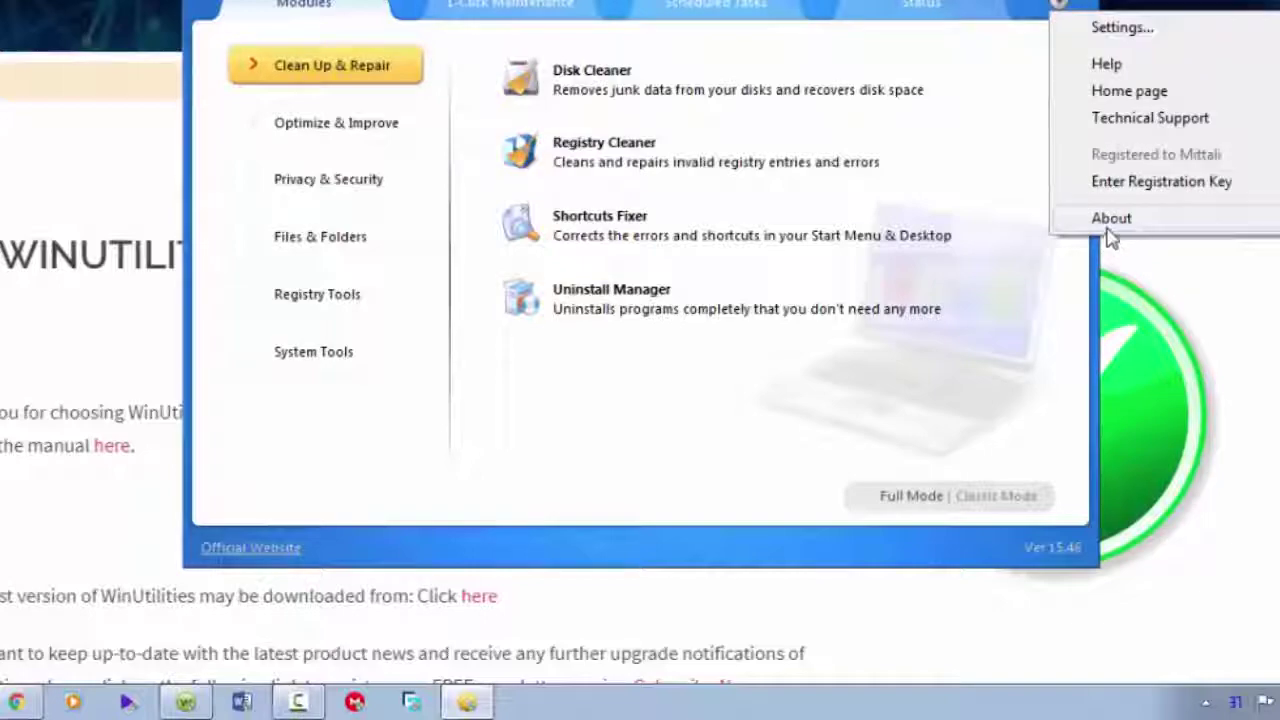
pyautogui.click(1109, 224)
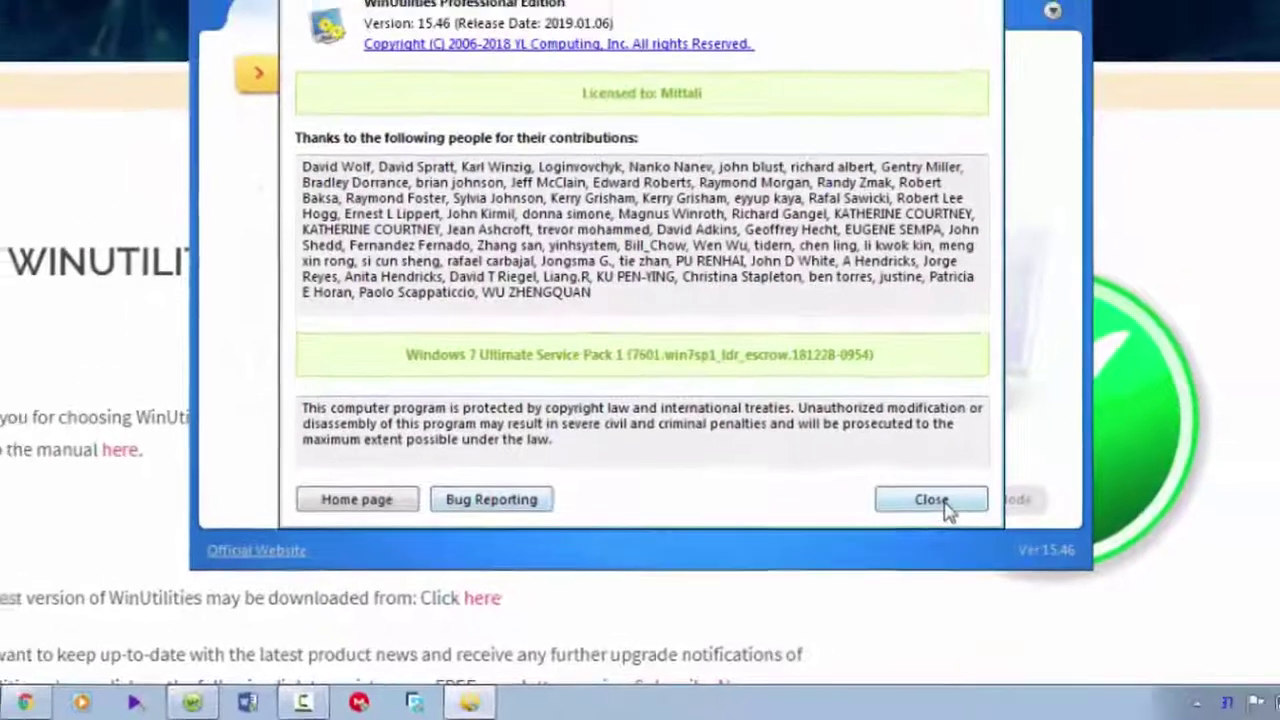
pyautogui.click(963, 475)
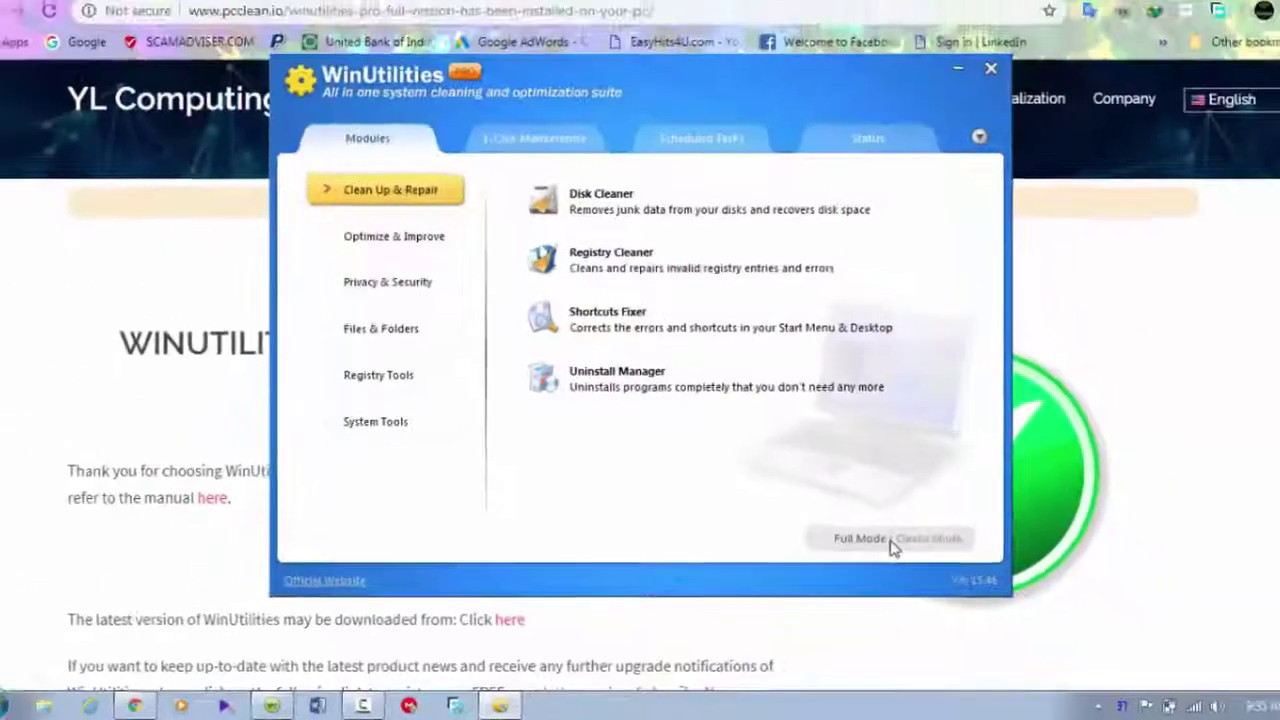
# Step: Close WinUtilities and highlight the thank-you paragraph on the installation confirmation page
pyautogui.click(973, 106)
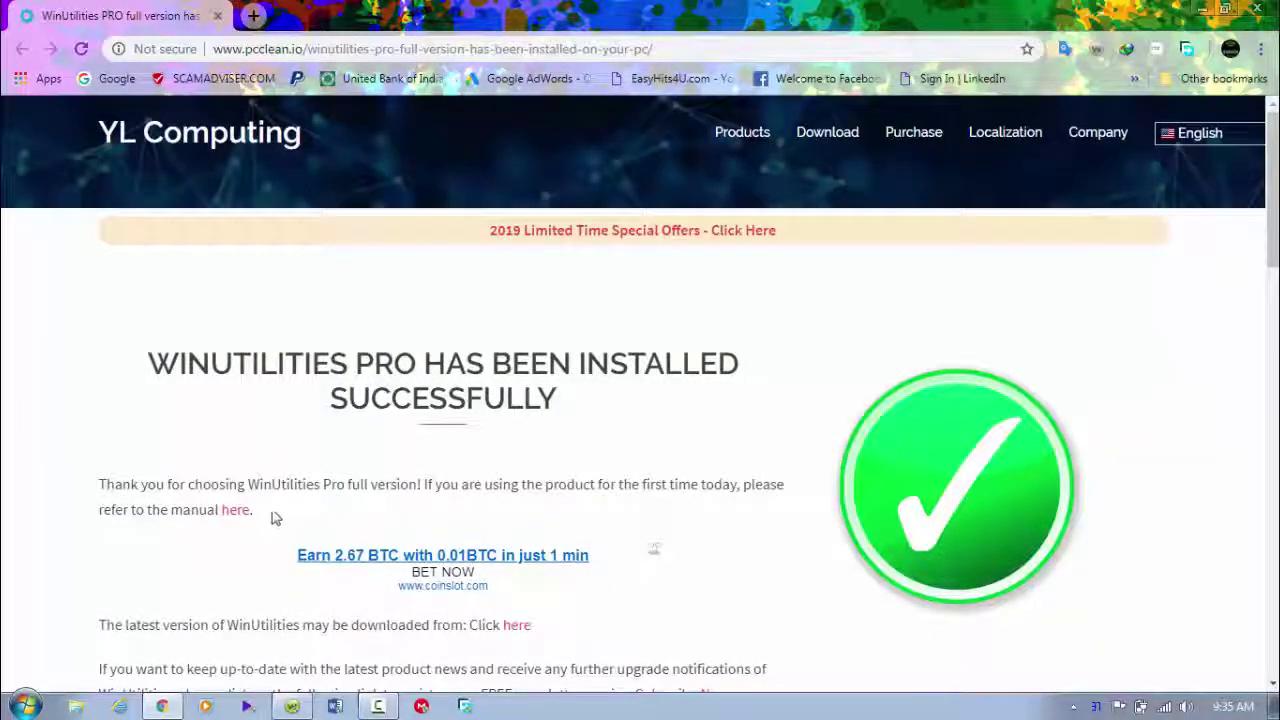
pyautogui.moveTo(147, 512); pyautogui.dragTo(97, 484)
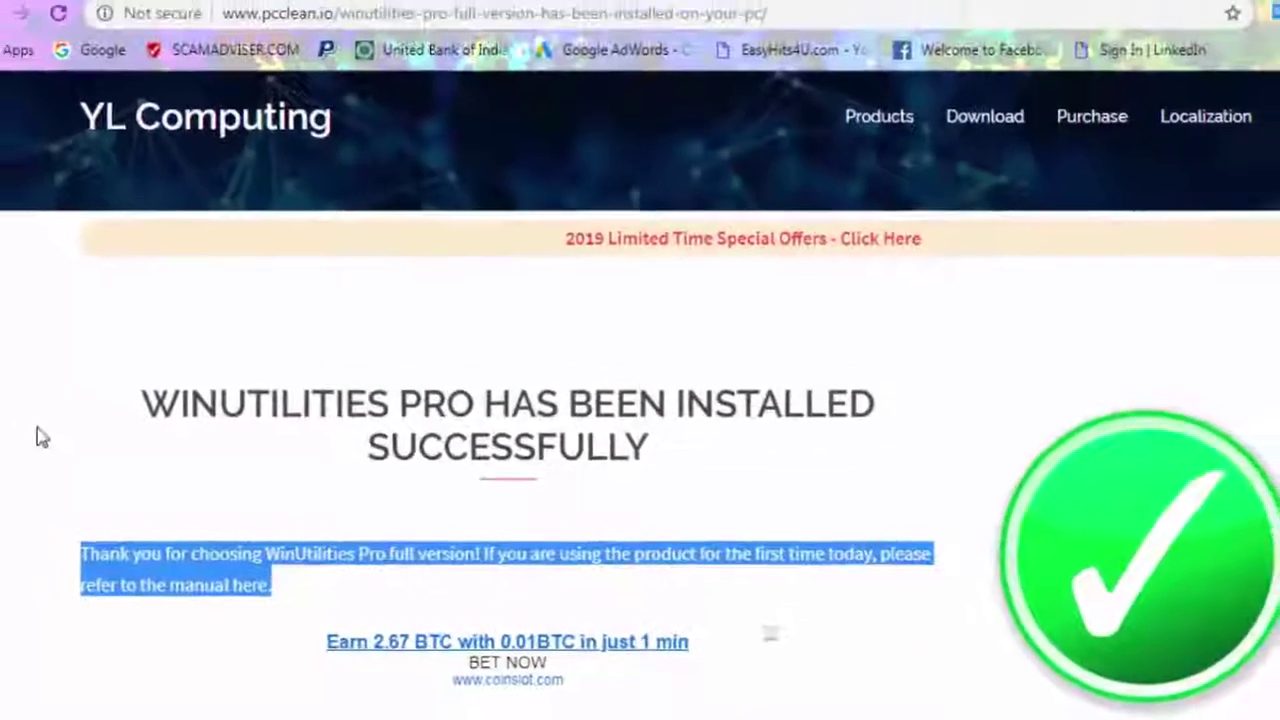
pyautogui.click(5, 397)
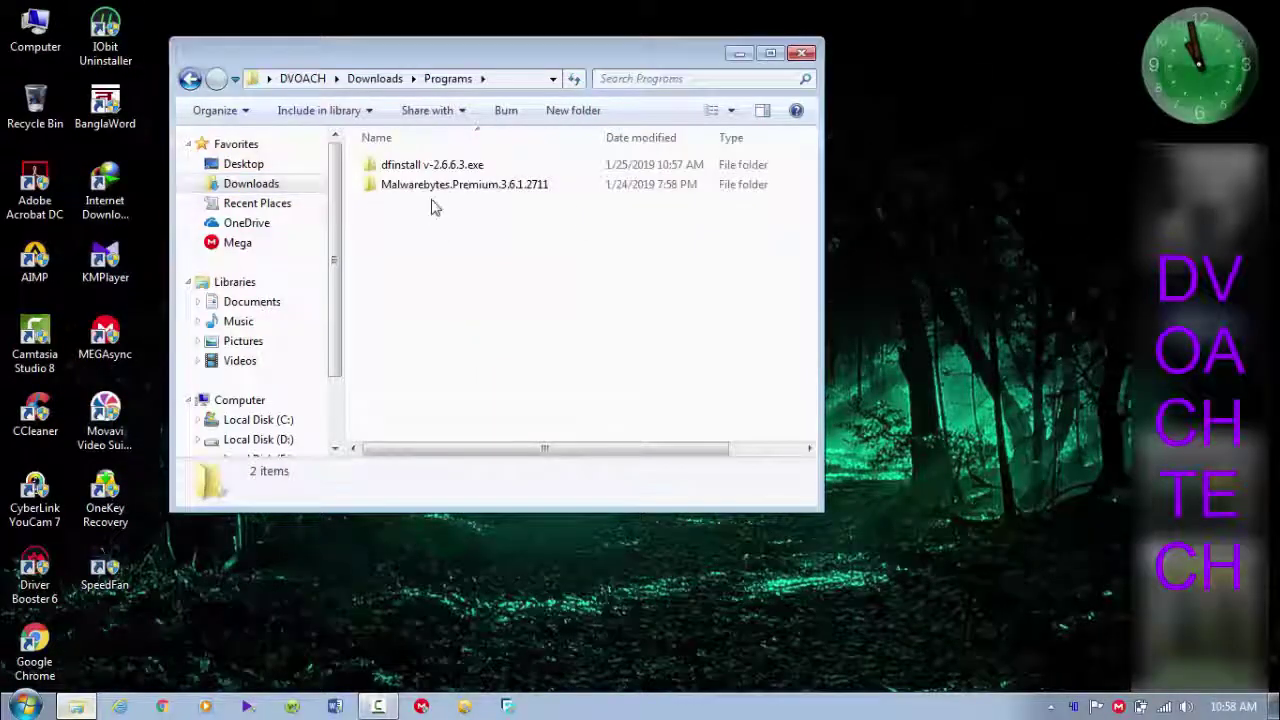
# Step: Run the dfinstall installer from the dfinstall v-2.6.6.3.exe folder with English as setup language, and close the folder window
pyautogui.doubleClick(440, 165)
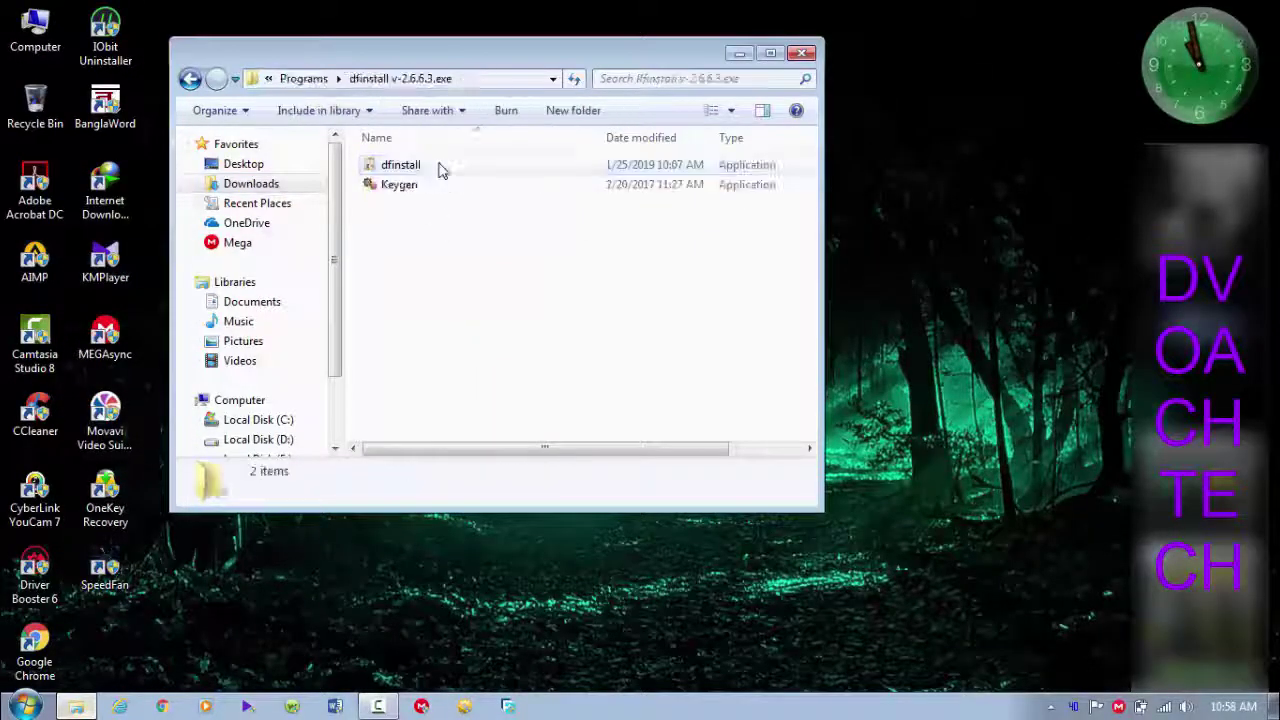
pyautogui.click(408, 166)
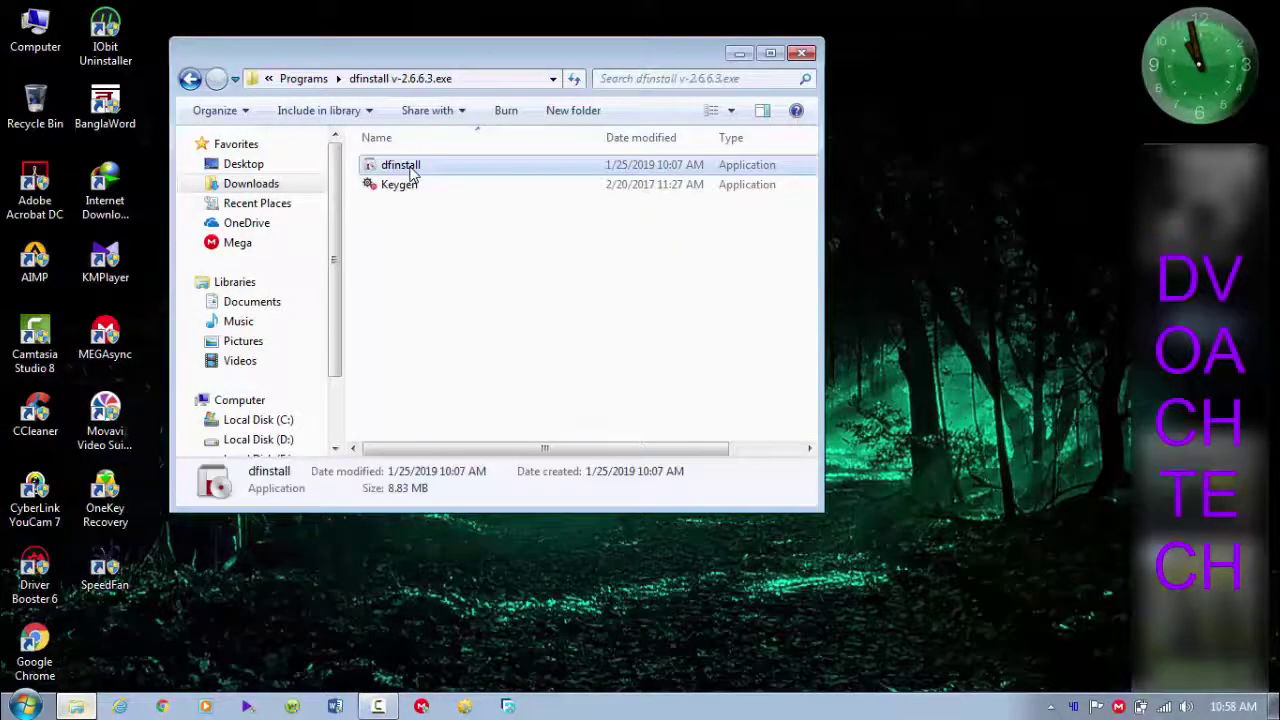
pyautogui.rightClick(410, 162)
pyautogui.click(458, 180)
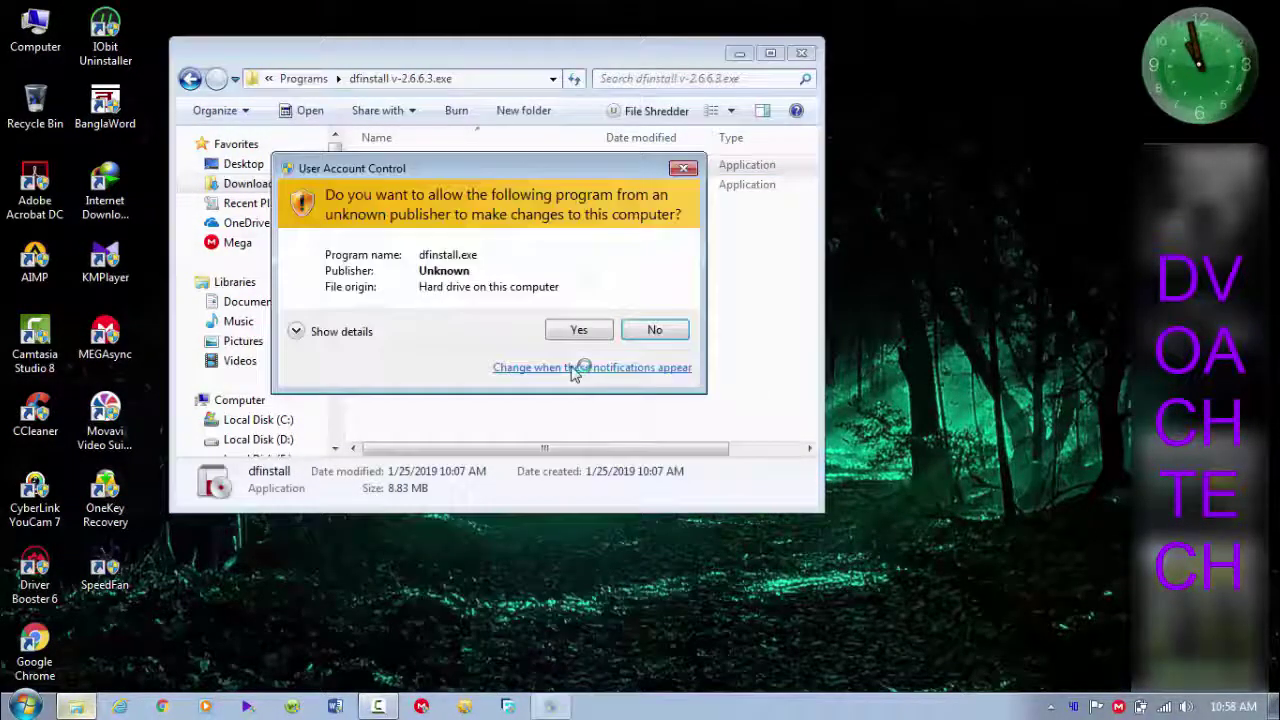
pyautogui.click(580, 331)
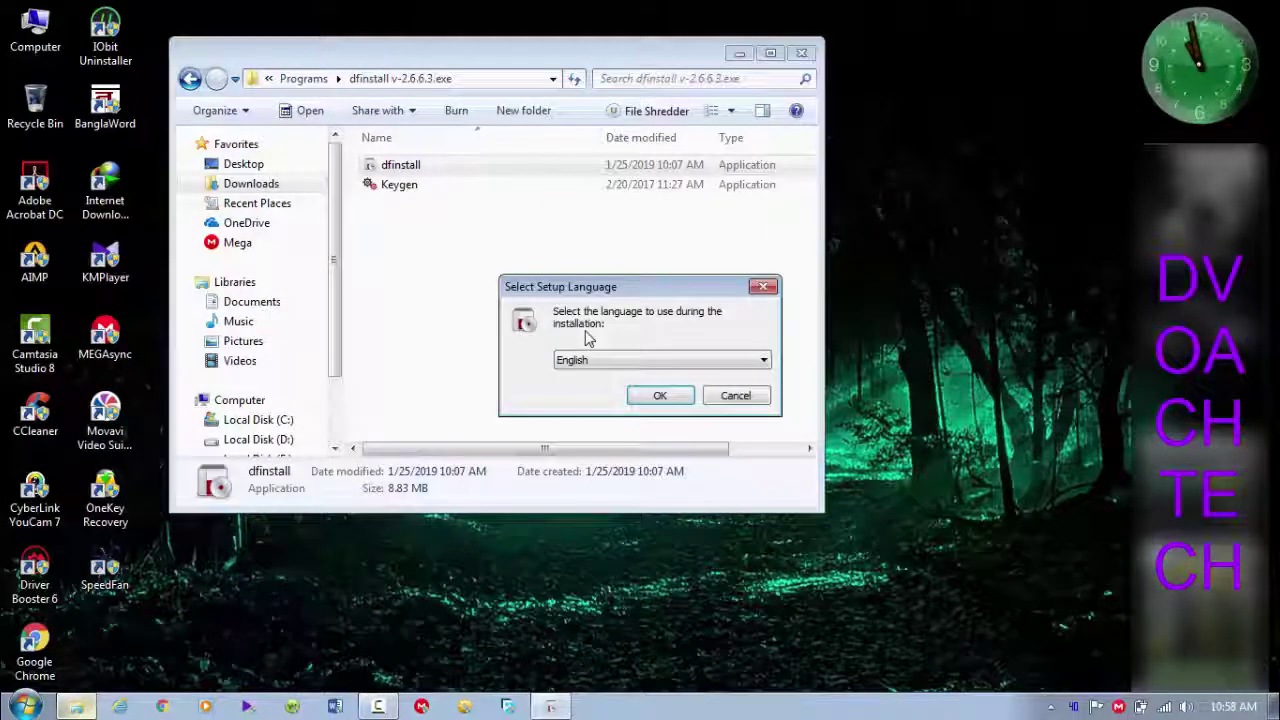
pyautogui.click(670, 400)
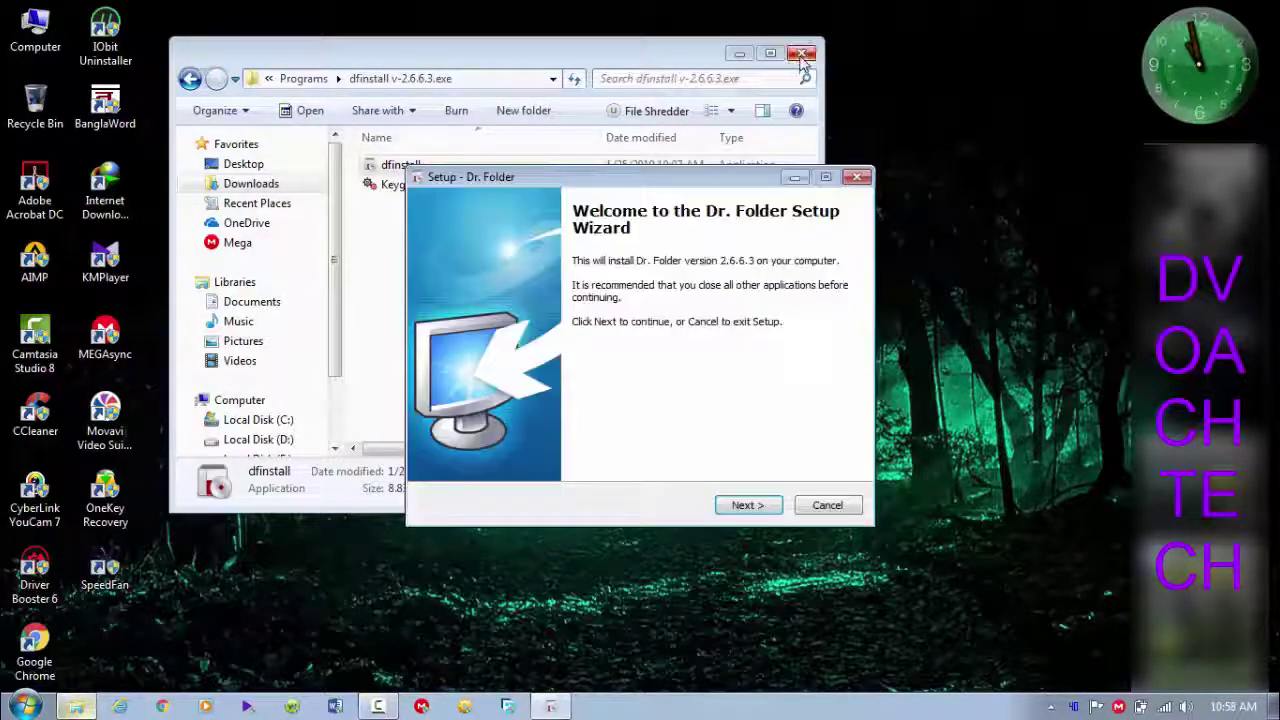
pyautogui.click(801, 54)
# Step: Install Dr. Folder with the license agreement accepted and only a Quick Launch shortcut, and finish setup with Launch Dr. Folder enabled
pyautogui.click(737, 509)
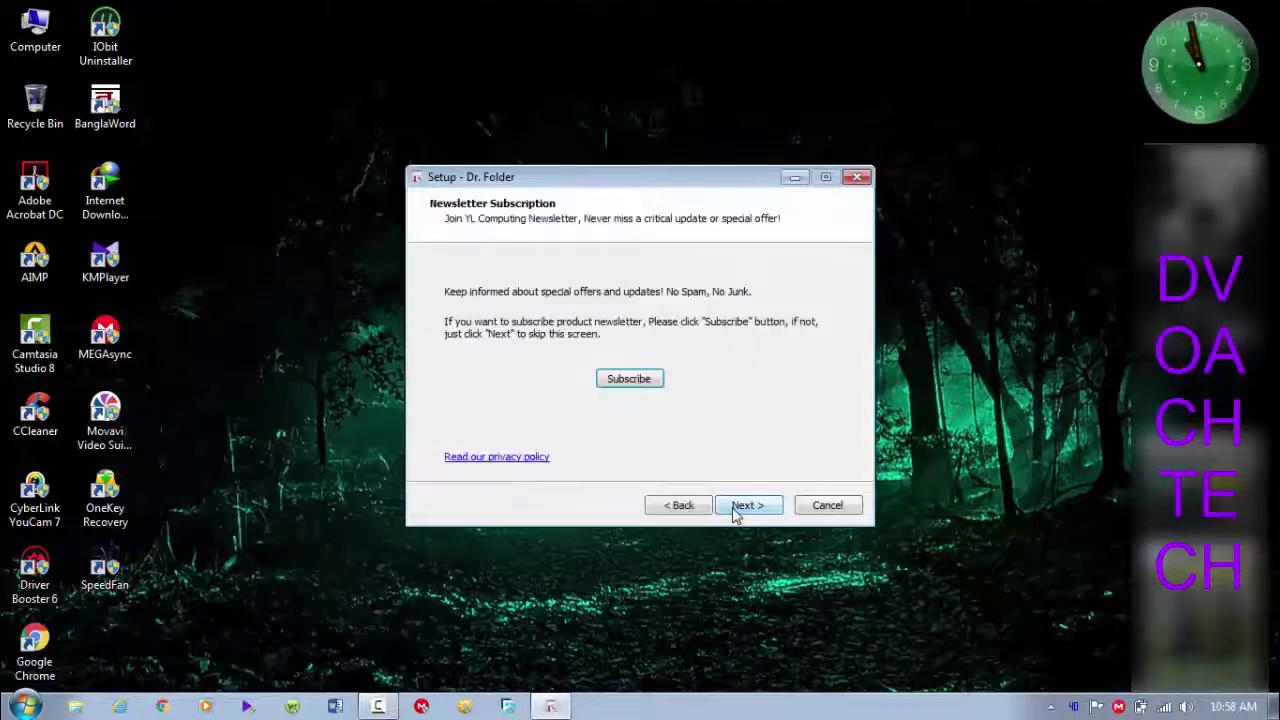
pyautogui.click(737, 509)
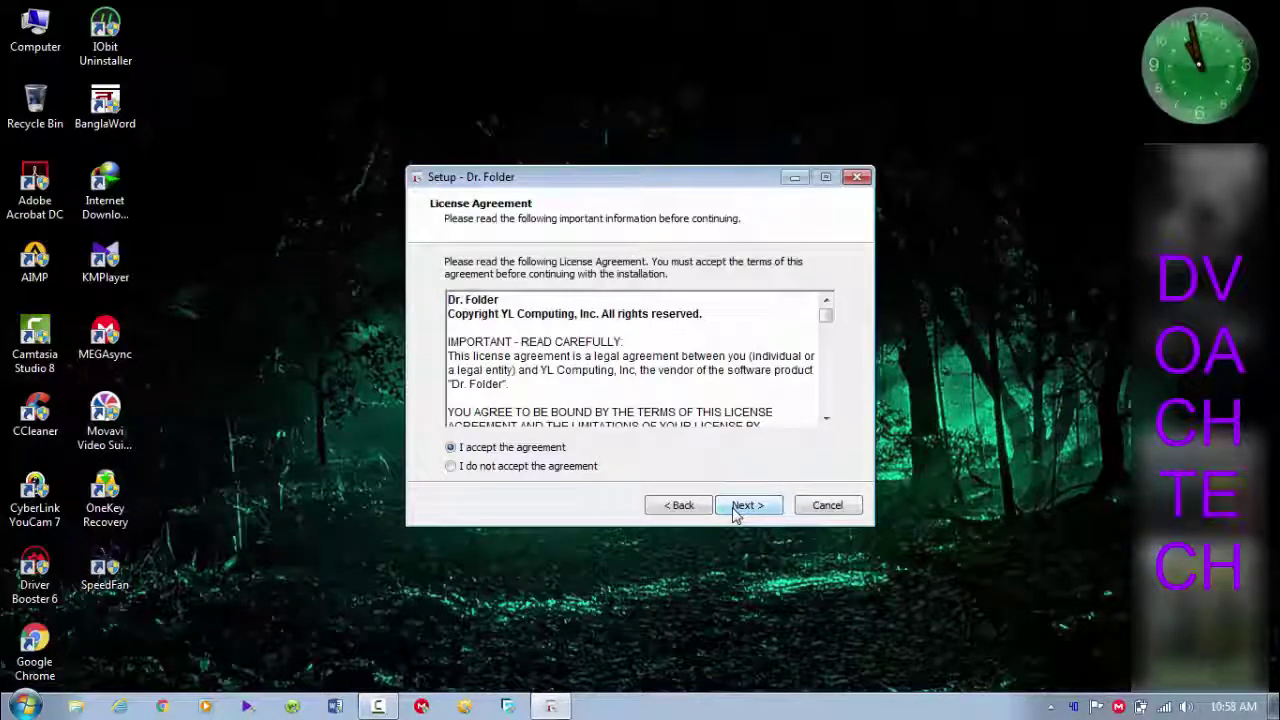
pyautogui.click(737, 509)
pyautogui.click(737, 509)
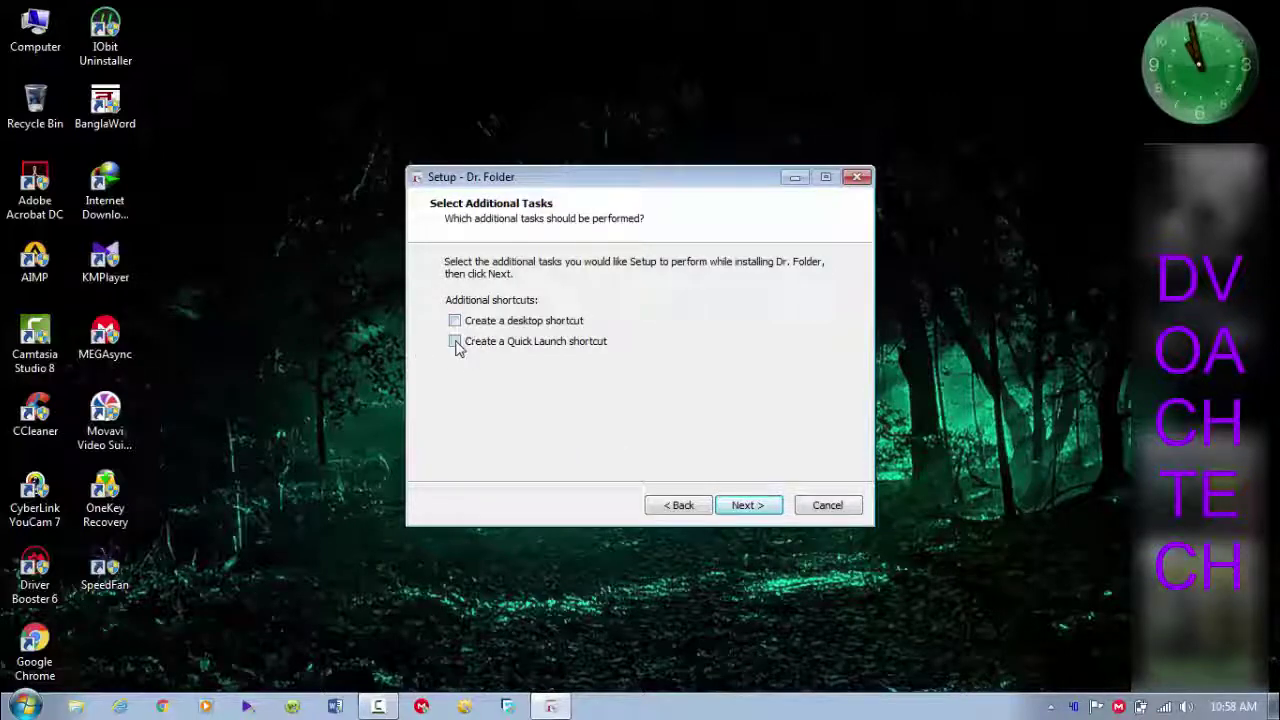
pyautogui.click(758, 515)
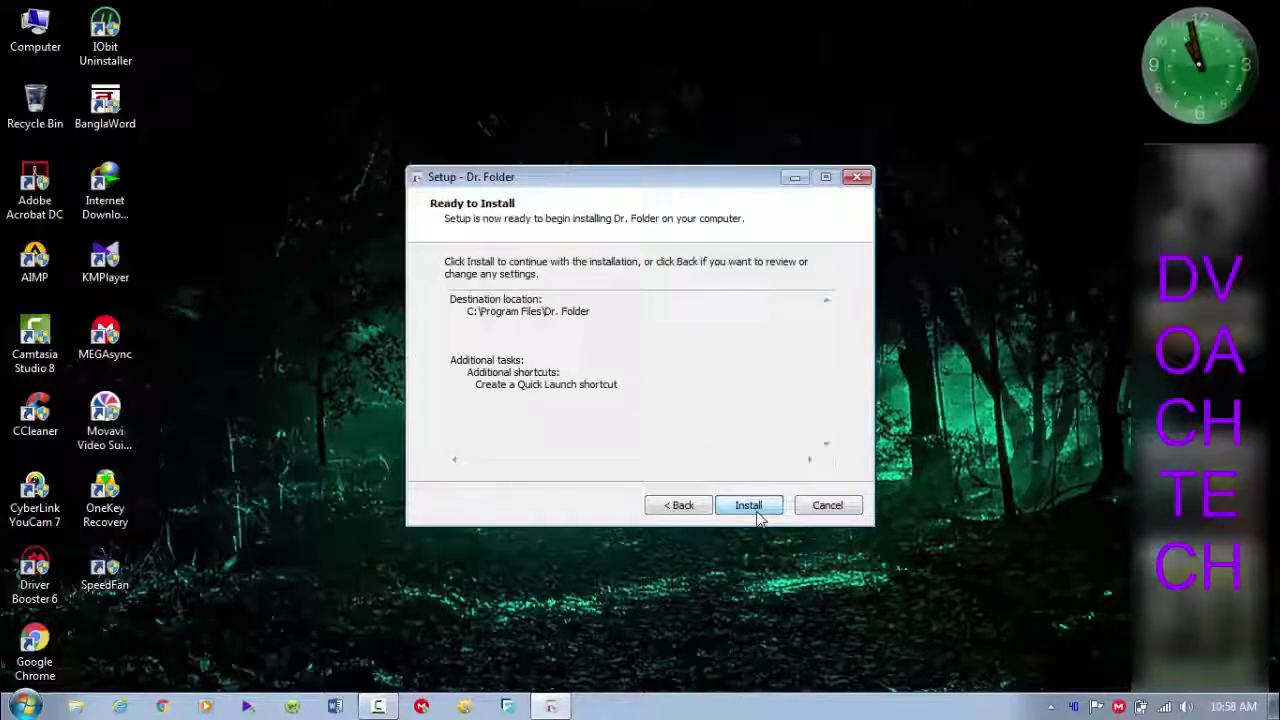
pyautogui.click(758, 515)
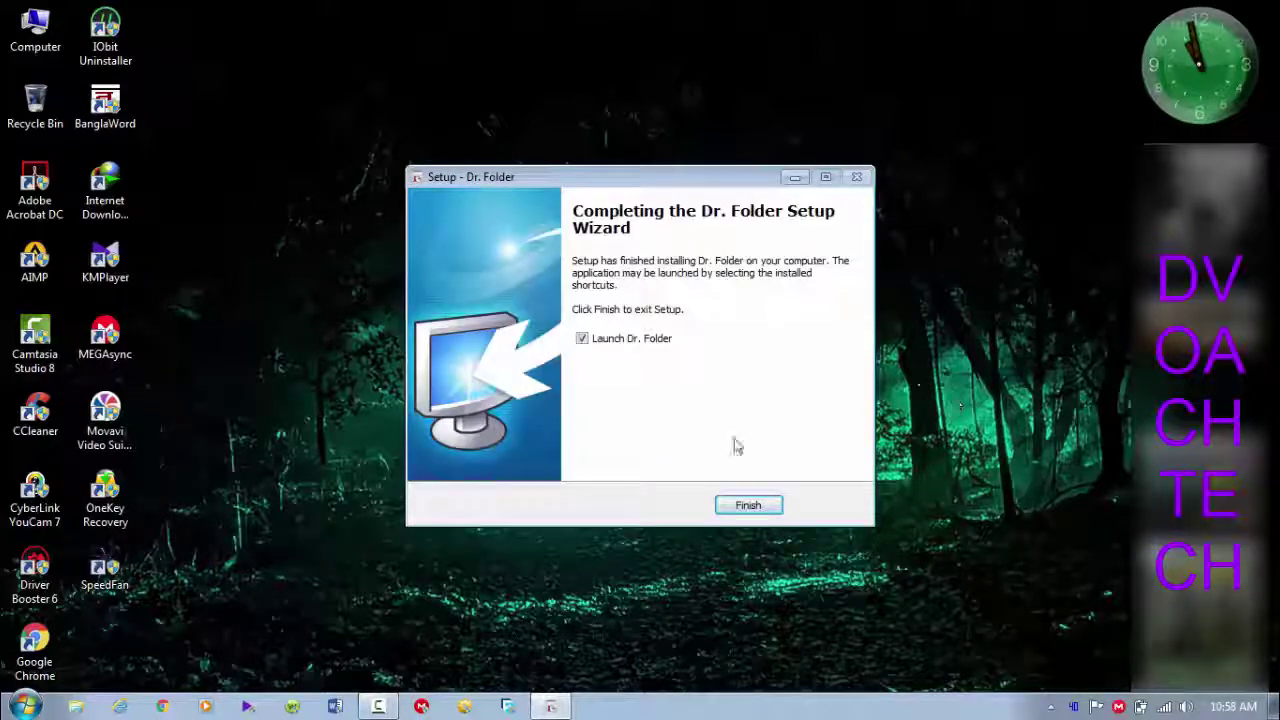
pyautogui.click(748, 505)
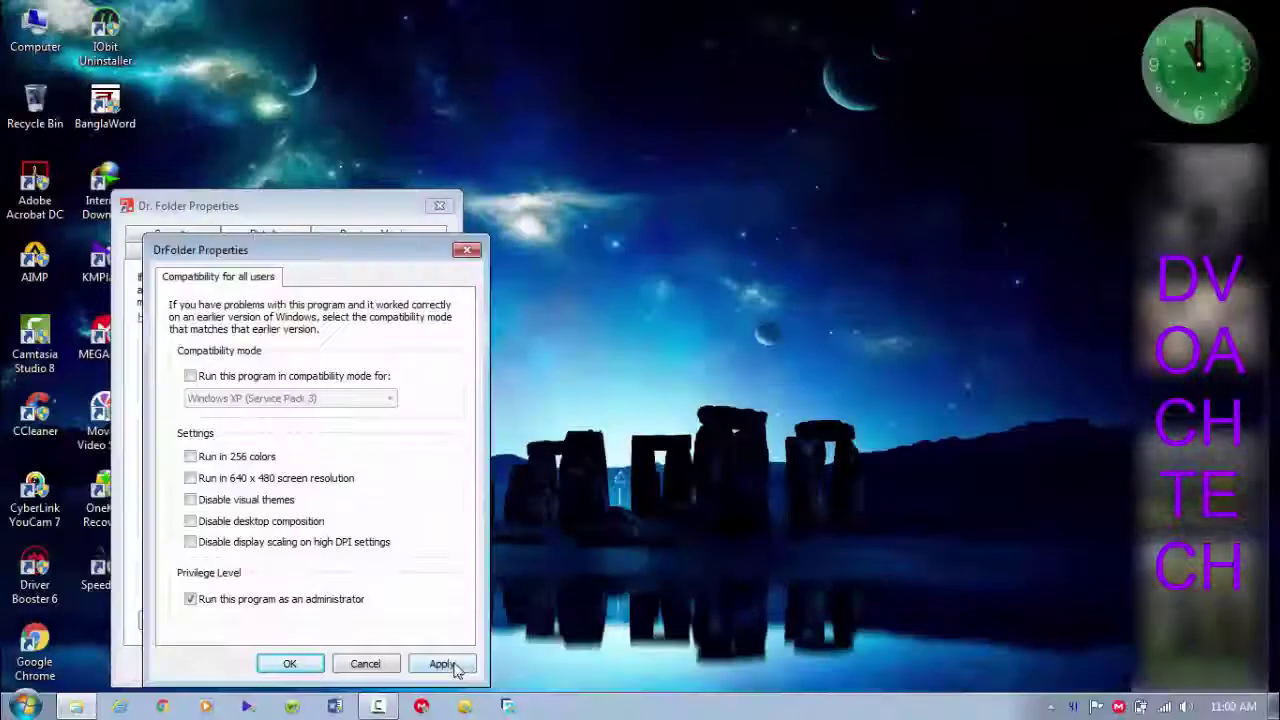
# Step: Apply the run-as-administrator privilege level to Dr. Folder for all users and confirm both properties dialogs
pyautogui.click(450, 665)
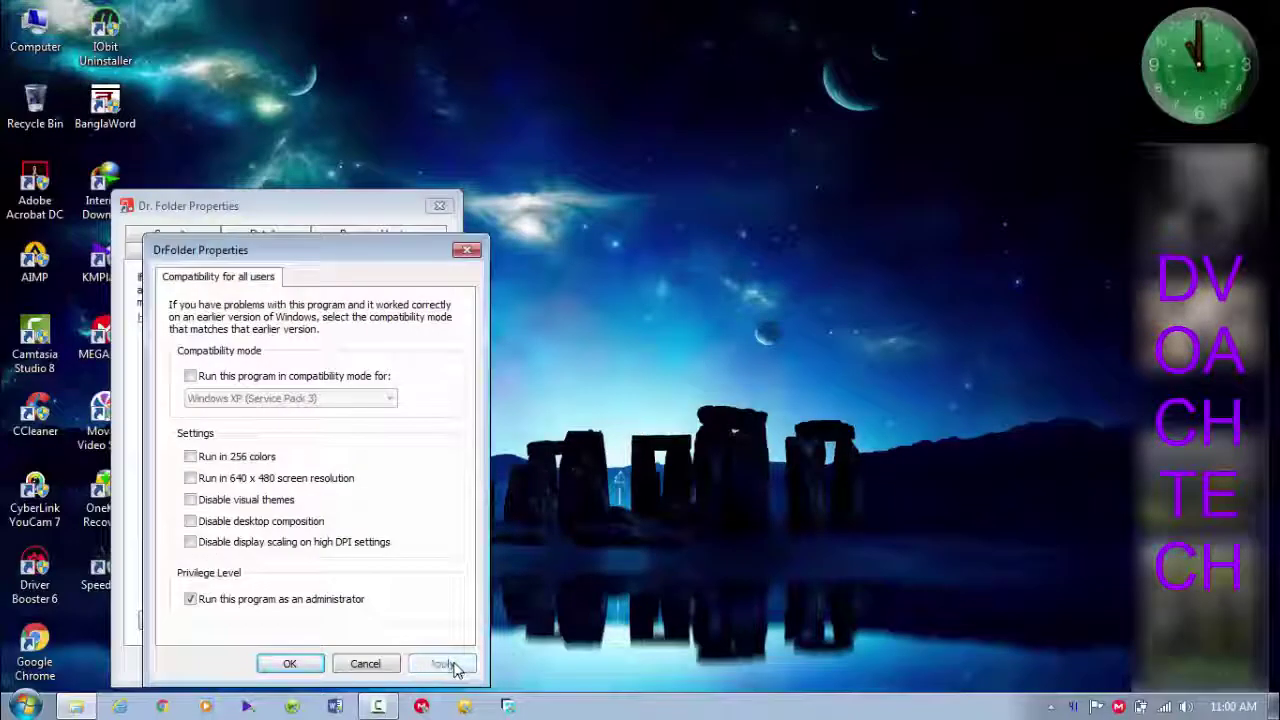
pyautogui.click(290, 664)
pyautogui.click(266, 670)
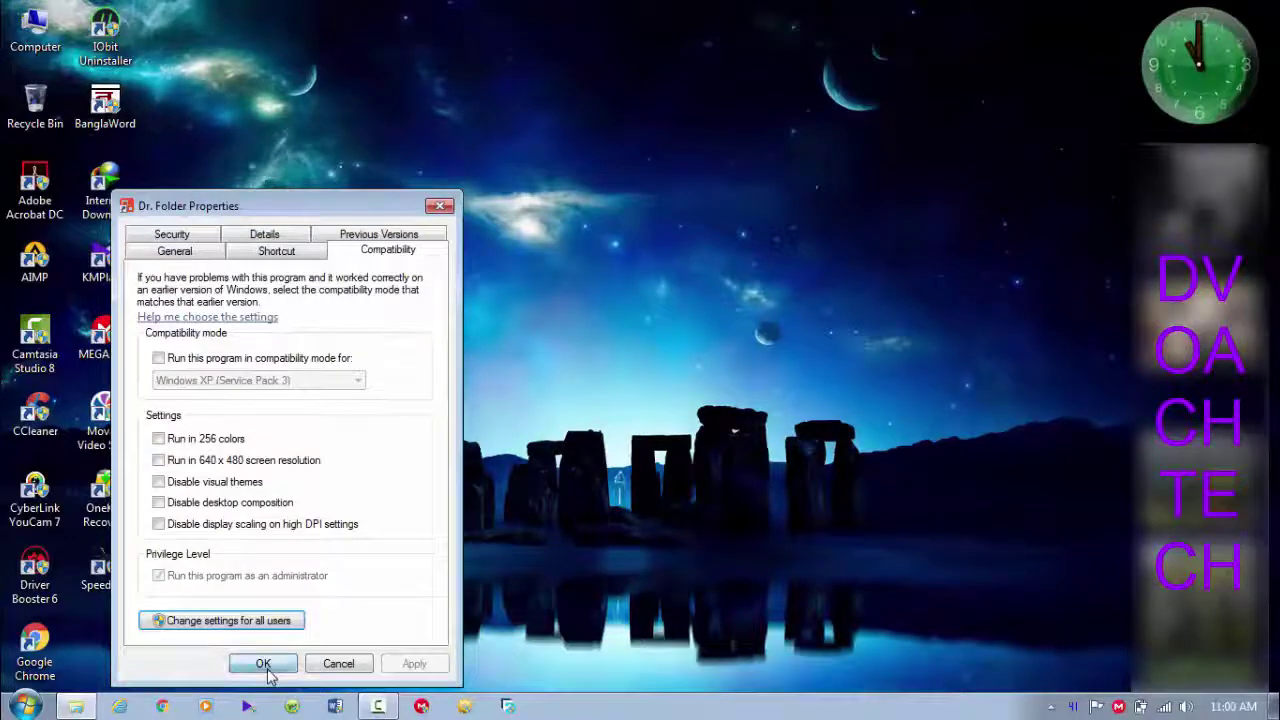
# Step: Launch Dr. Folder
pyautogui.click(38, 706)
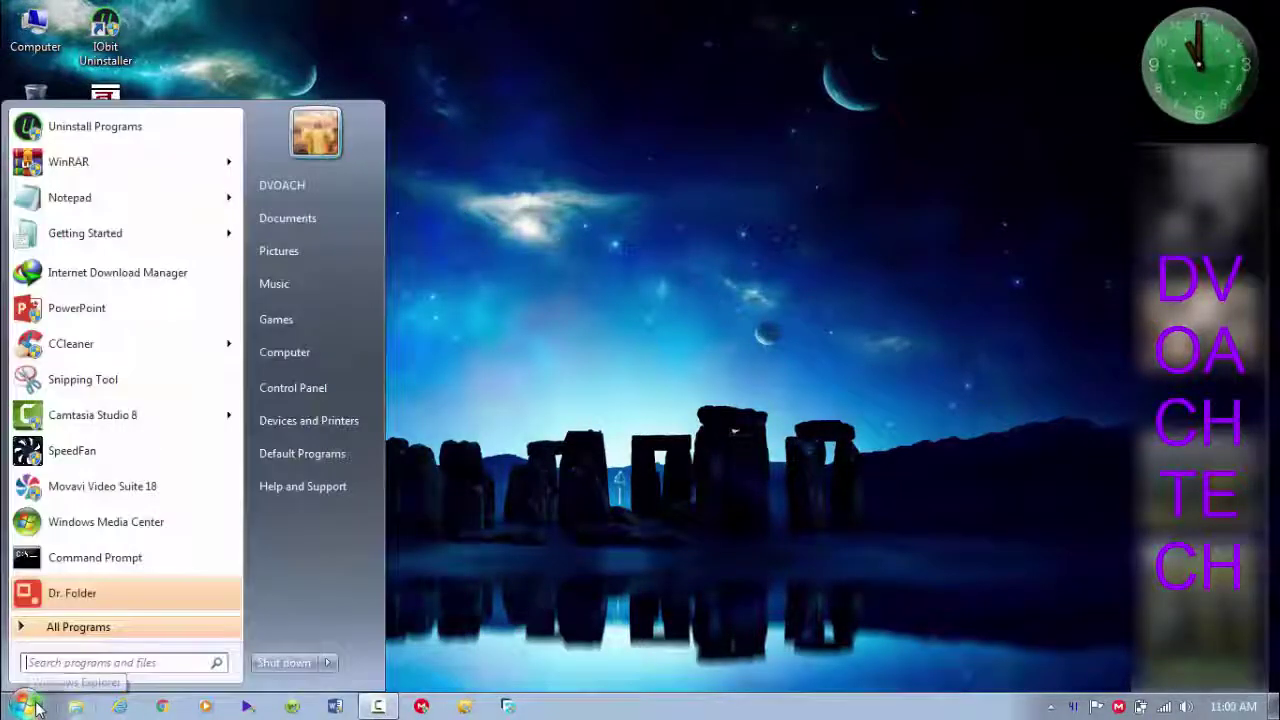
pyautogui.click(66, 594)
pyautogui.click(314, 426)
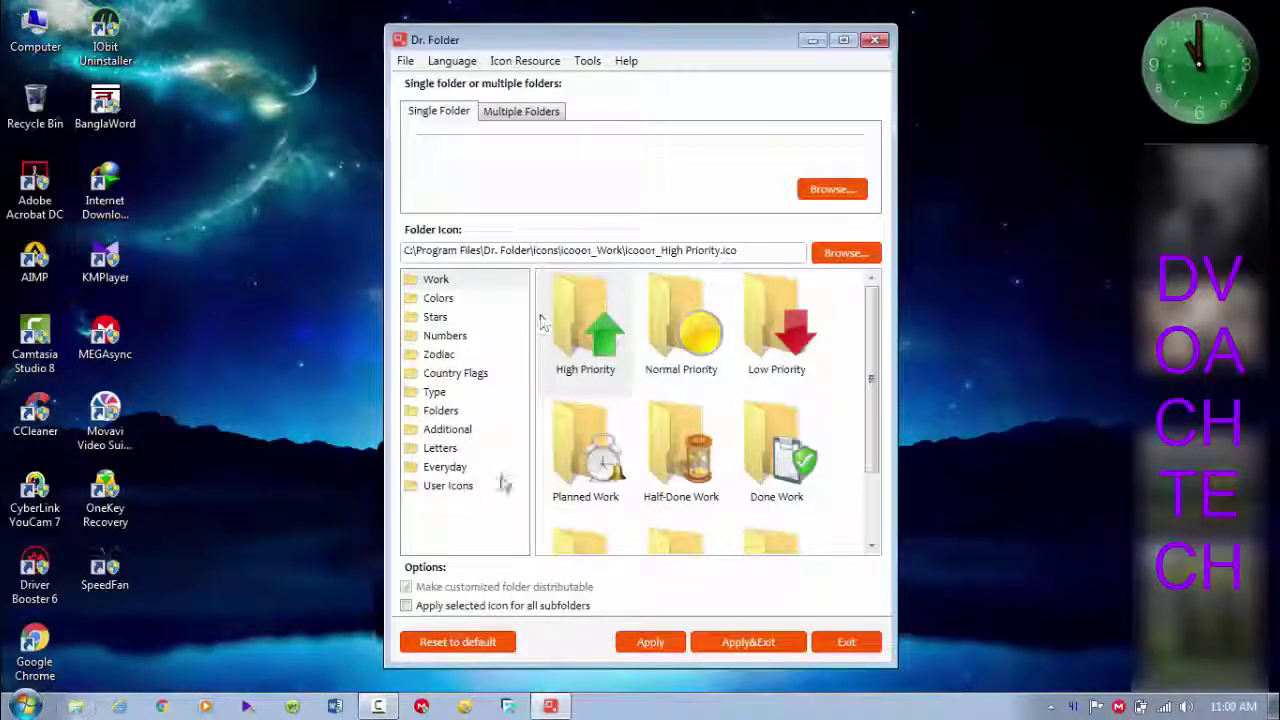
# Step: Browse the folder icon categories Colors, Stars, Numbers, Zodiac, Country Flags and Type, and close Dr. Folder
pyautogui.click(439, 300)
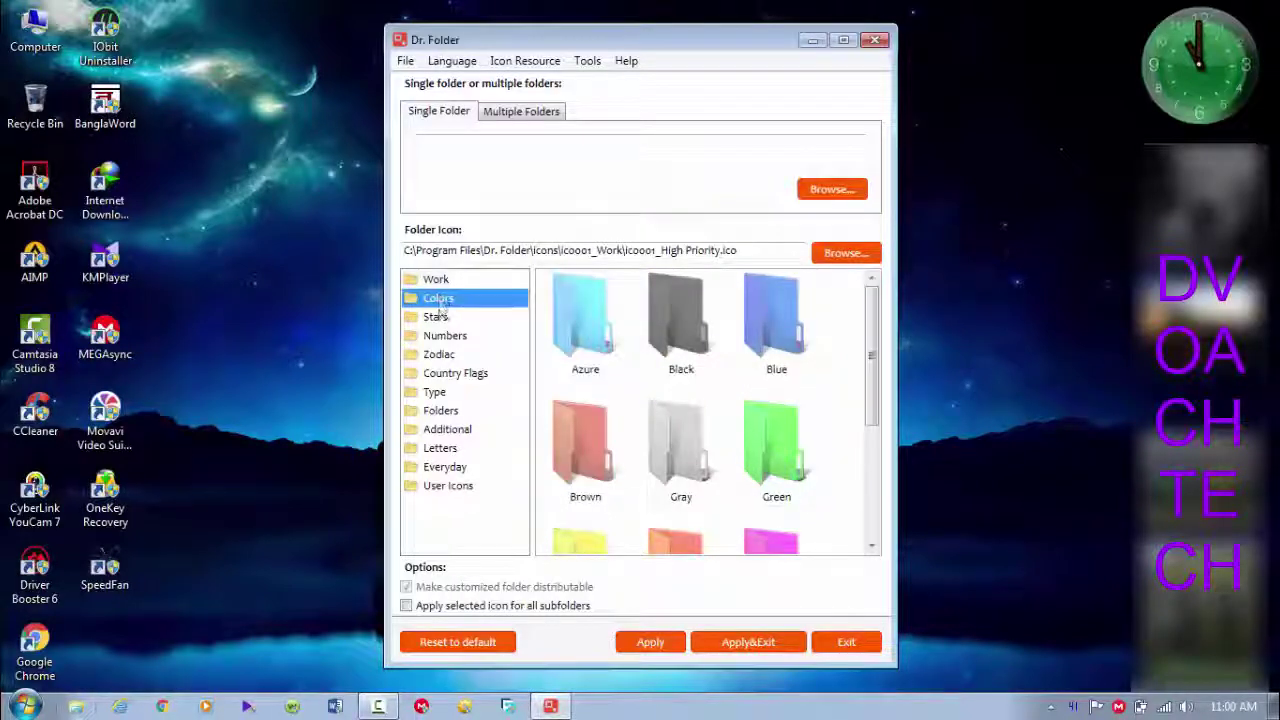
pyautogui.click(438, 318)
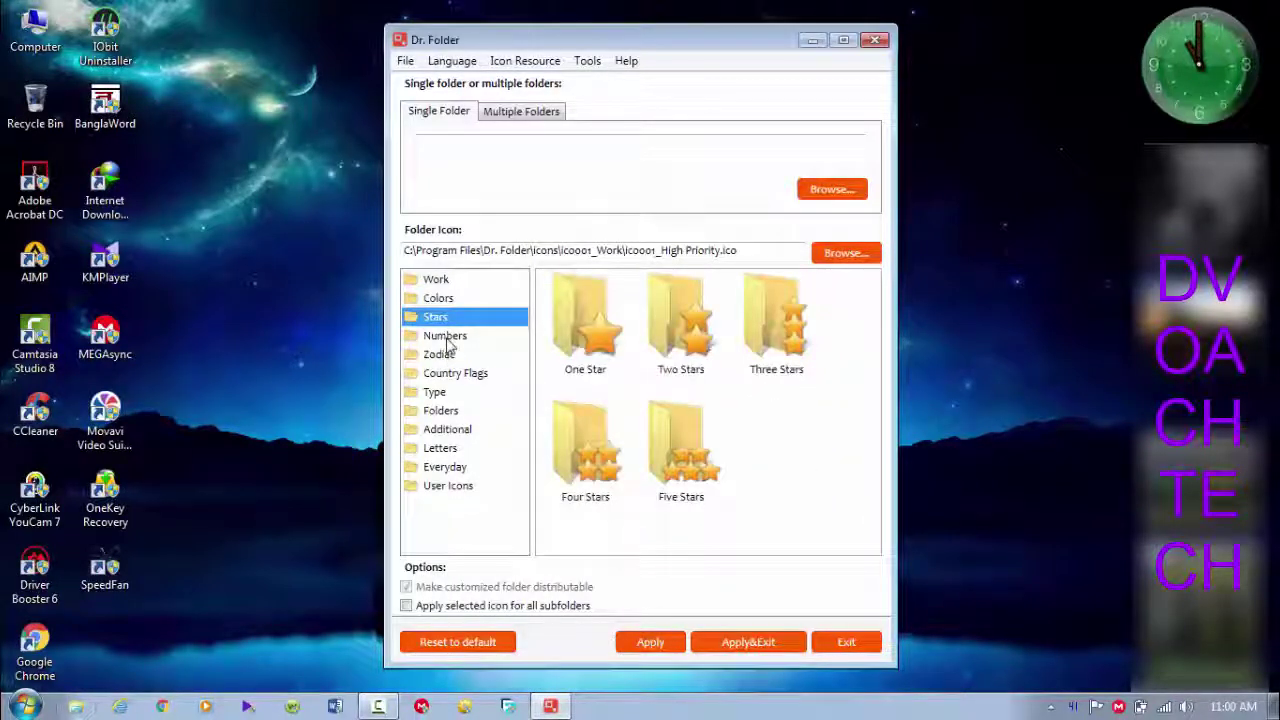
pyautogui.click(447, 340)
pyautogui.click(444, 355)
pyautogui.click(448, 374)
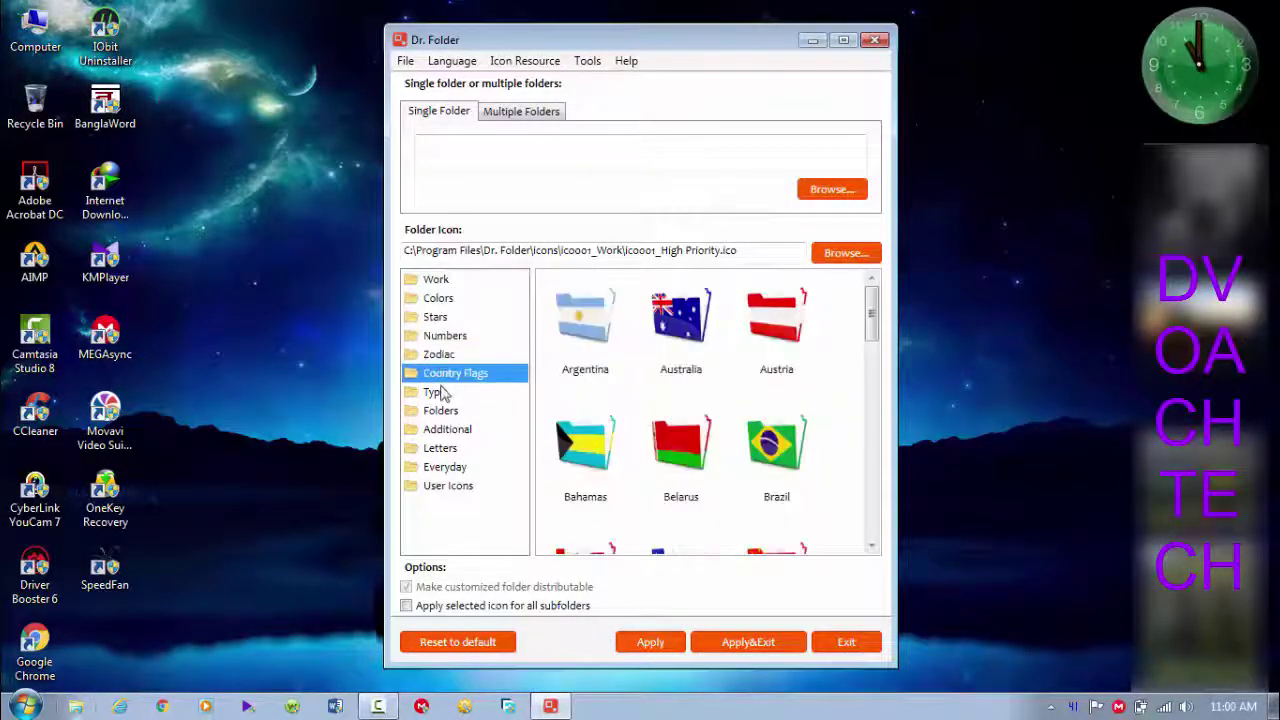
pyautogui.click(444, 392)
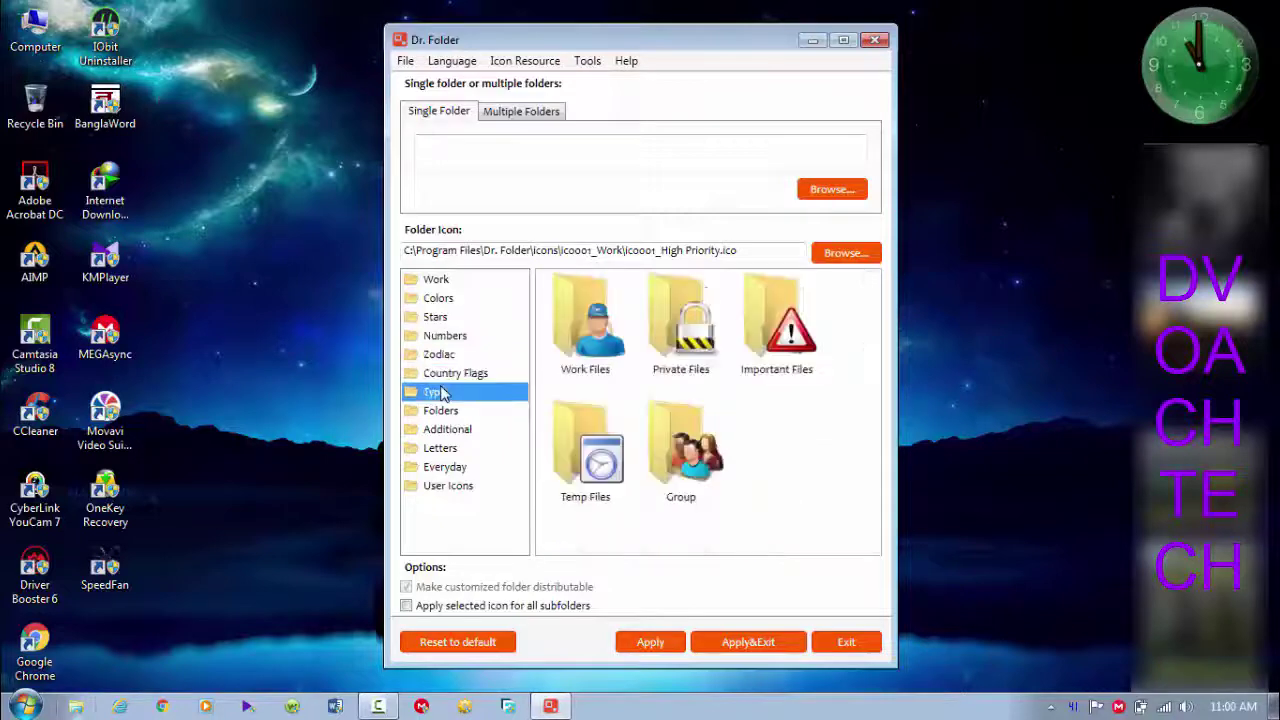
pyautogui.click(875, 40)
# Step: Open the Compressed folder from Downloads in Dr. Folder for an icon change, and allow the program to run
pyautogui.click(289, 186)
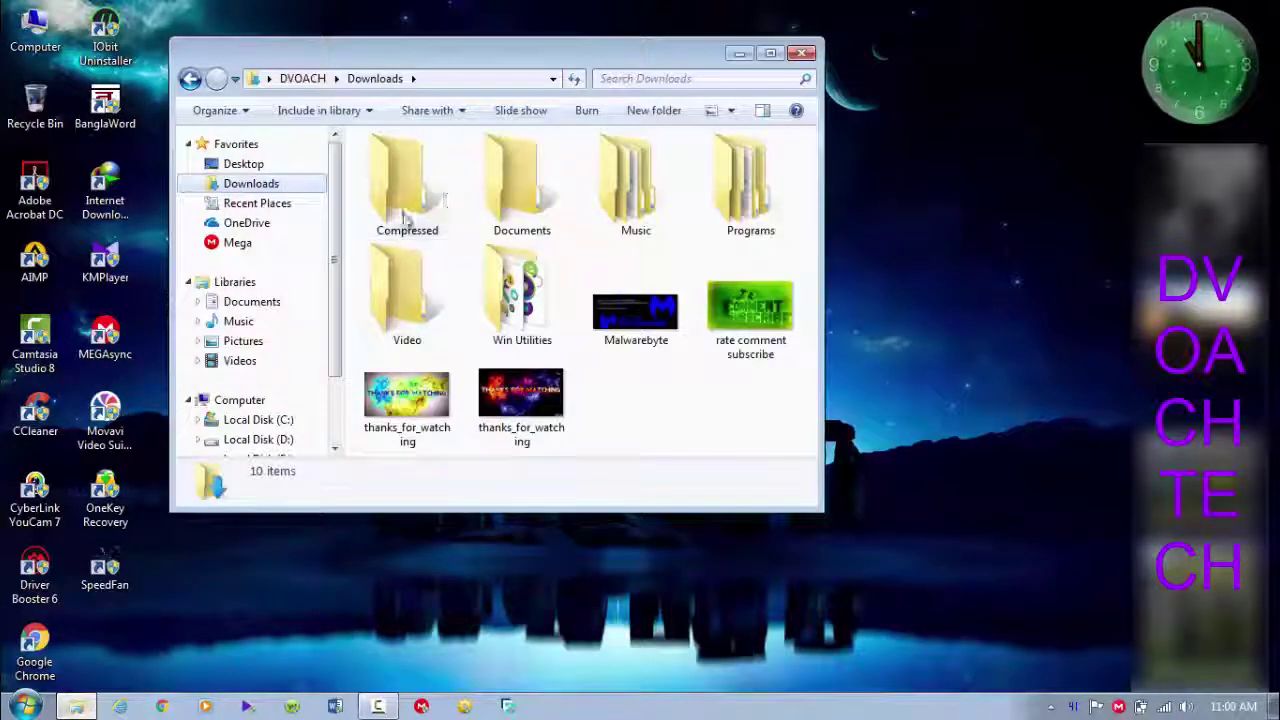
pyautogui.click(380, 185)
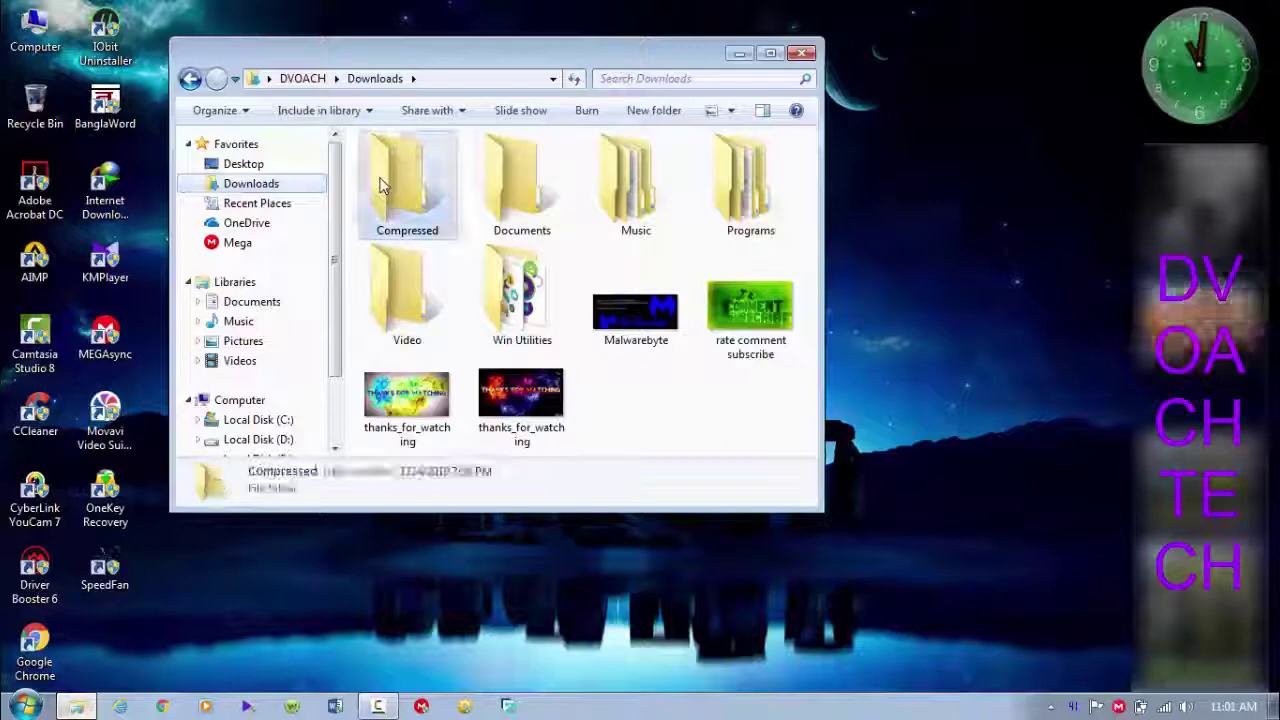
pyautogui.rightClick(382, 186)
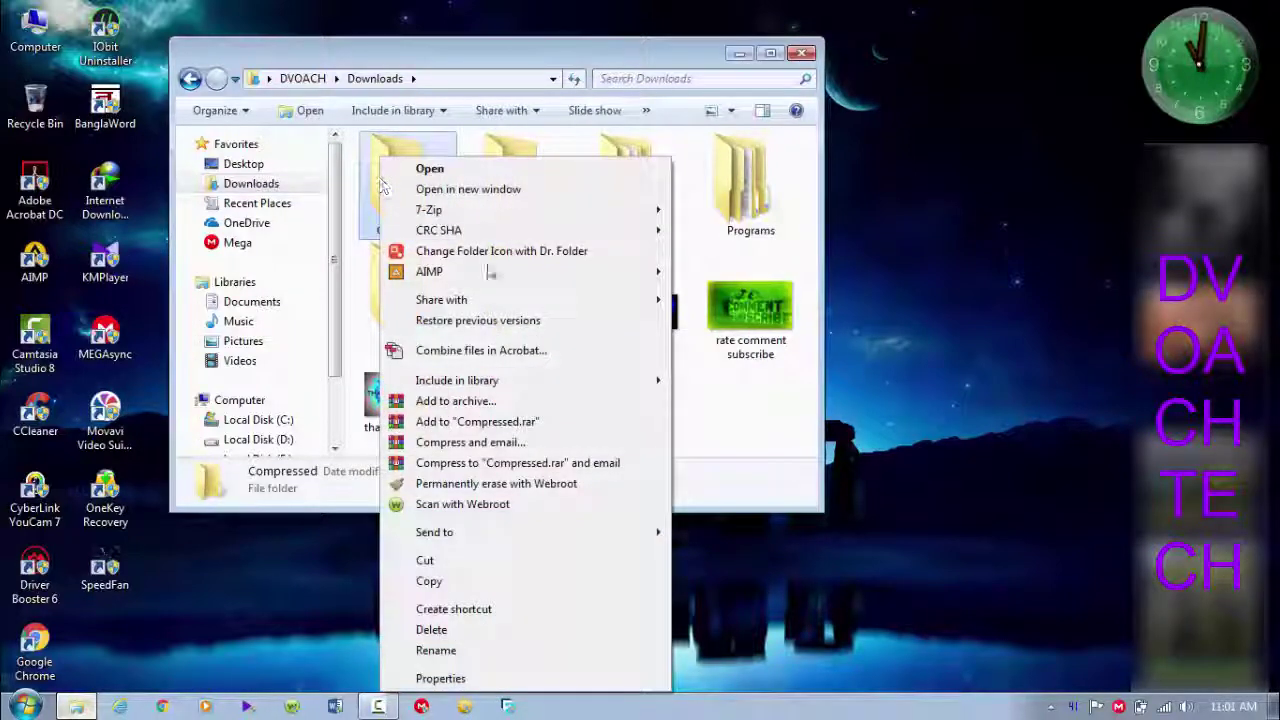
pyautogui.click(448, 253)
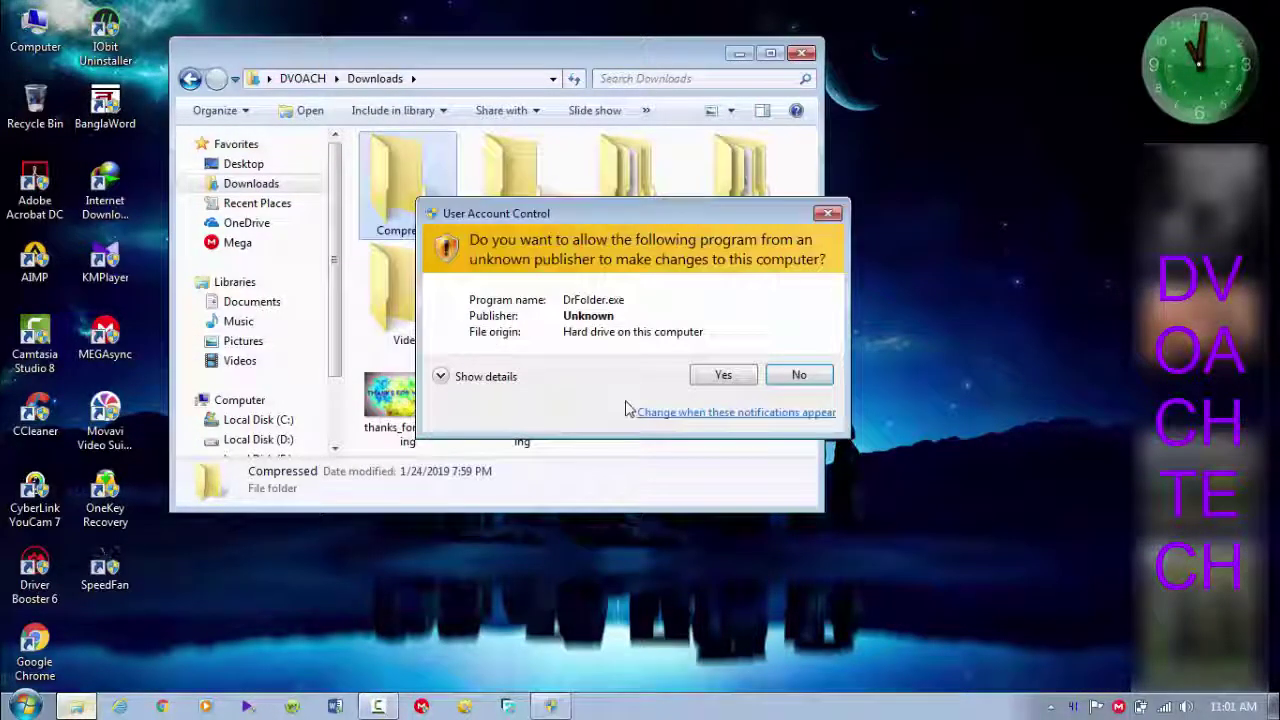
pyautogui.click(724, 373)
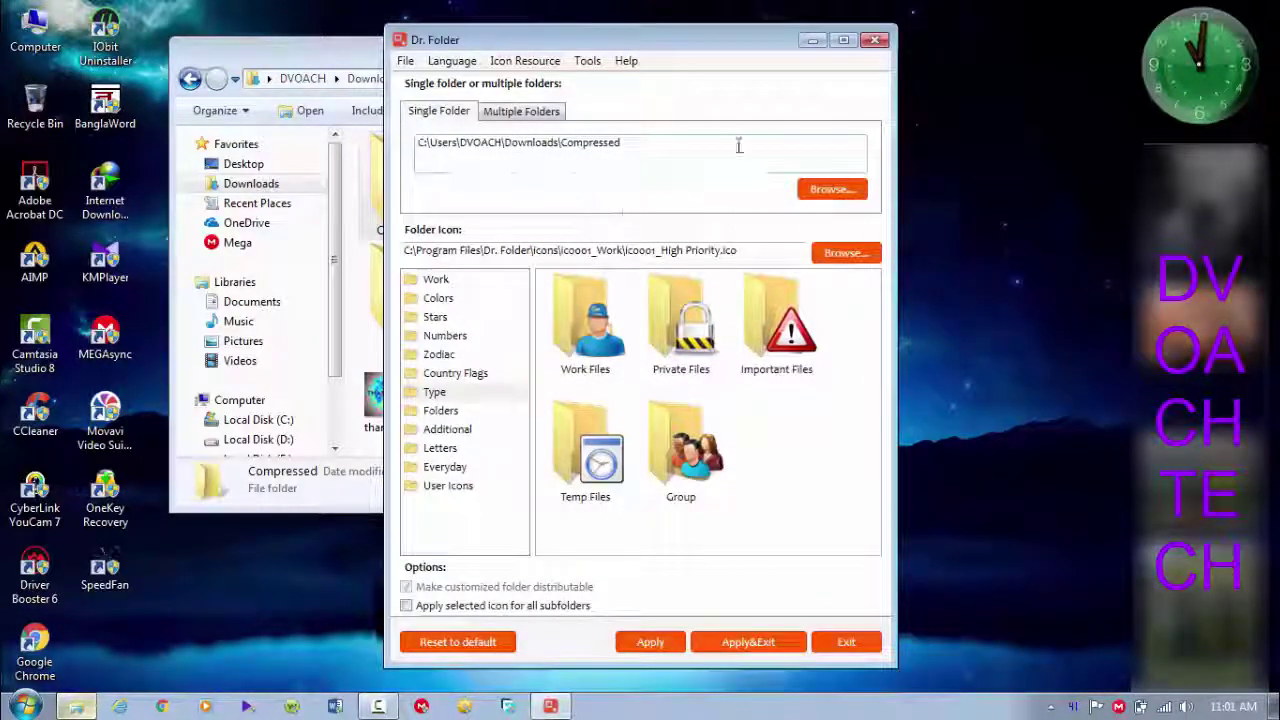
# Step: Apply the Blue icon from the Colors category to the Compressed folder and exit Dr. Folder
pyautogui.click(440, 299)
pyautogui.moveTo(871, 343)
pyautogui.mouseDown()
pyautogui.moveTo(871, 455)
pyautogui.moveTo(869, 320)
pyautogui.mouseUp()
pyautogui.click(775, 318)
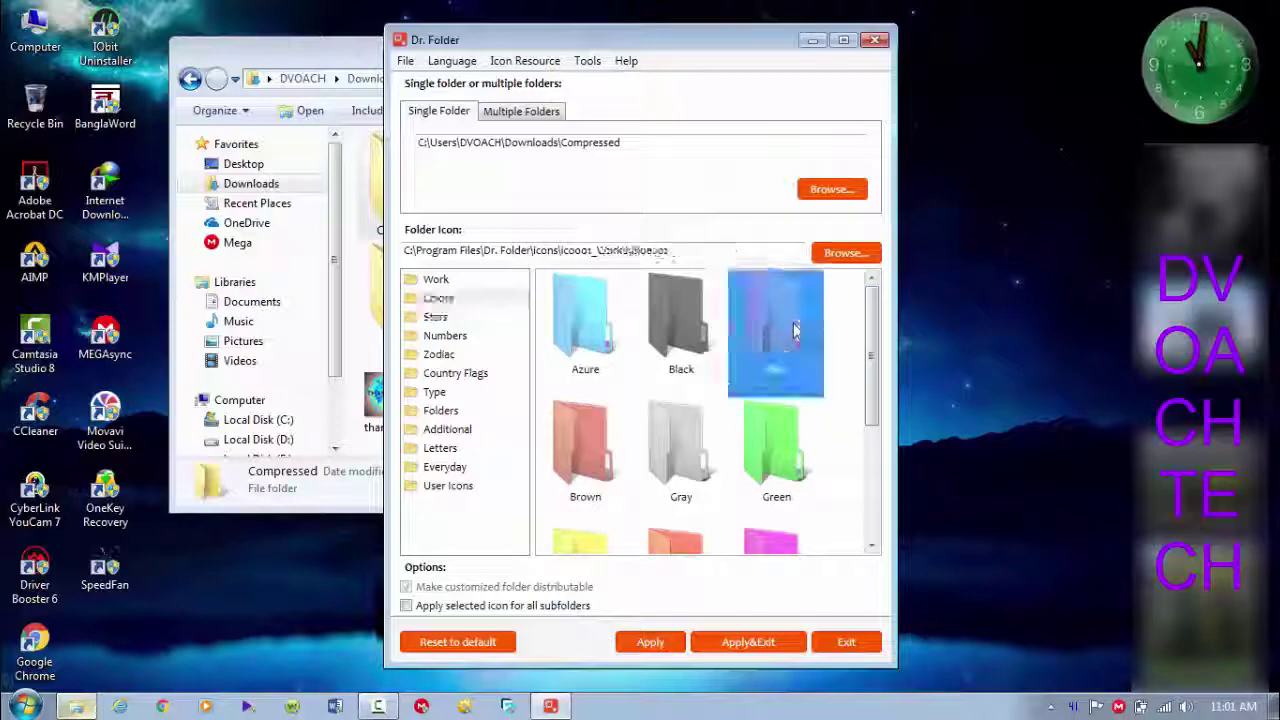
pyautogui.click(650, 645)
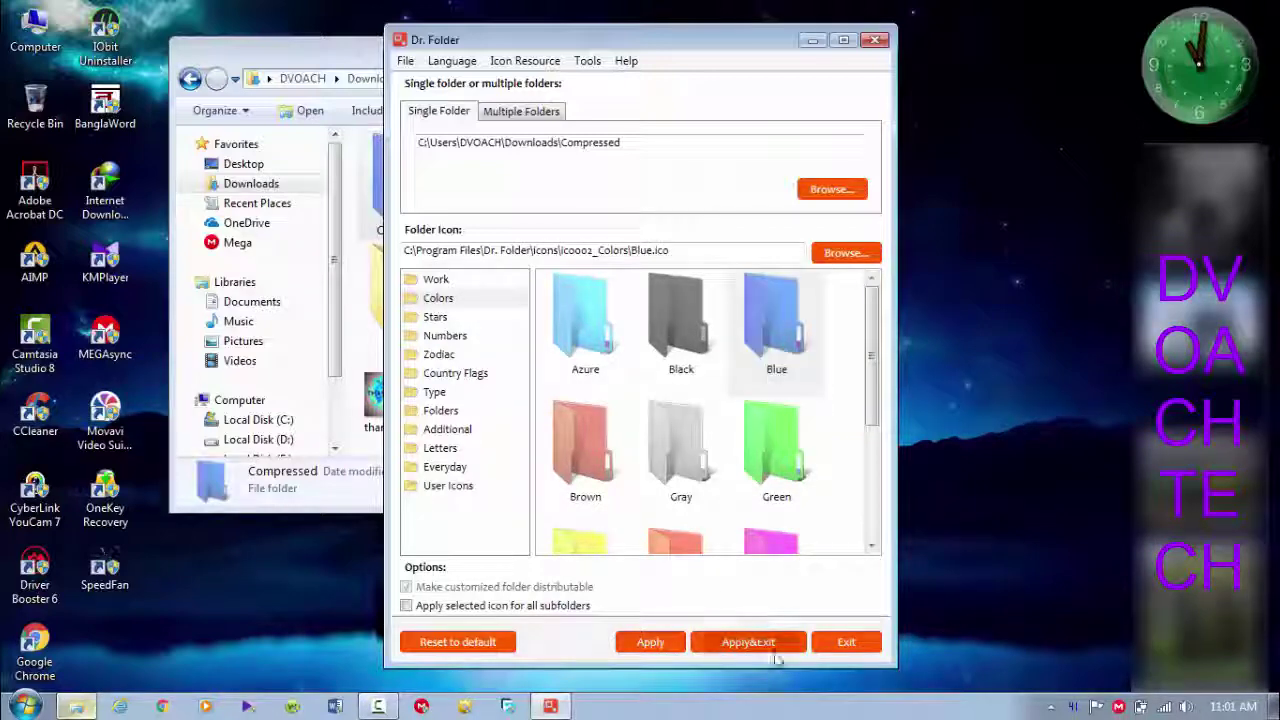
pyautogui.click(771, 645)
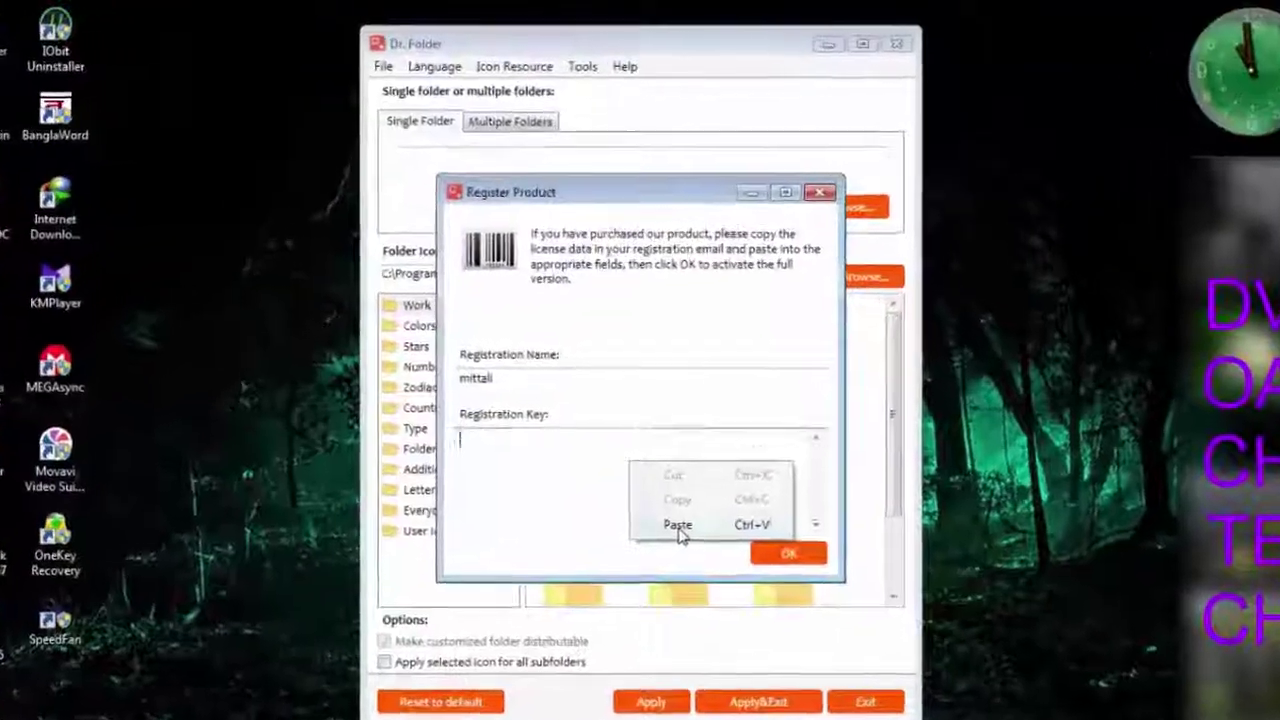
# Step: Paste the registration key in the Register Product dialog, submit the registration, and dismiss the confirmation
pyautogui.click(675, 485)
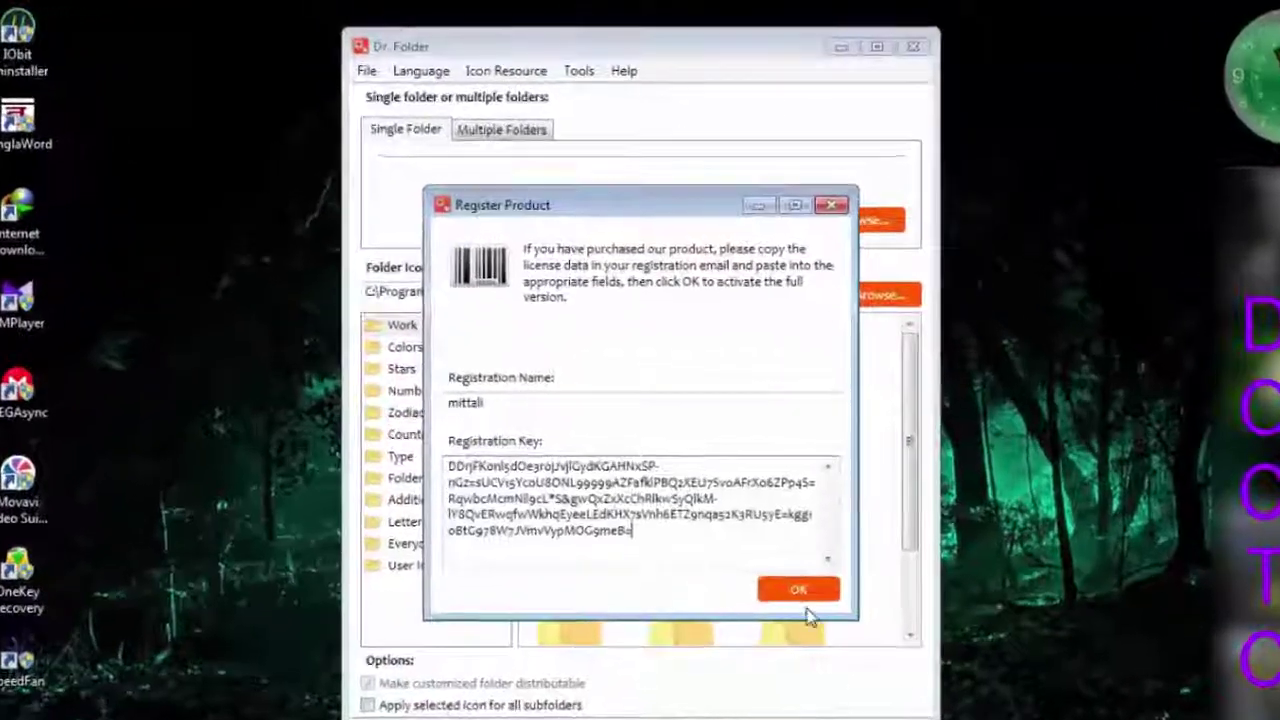
pyautogui.click(777, 511)
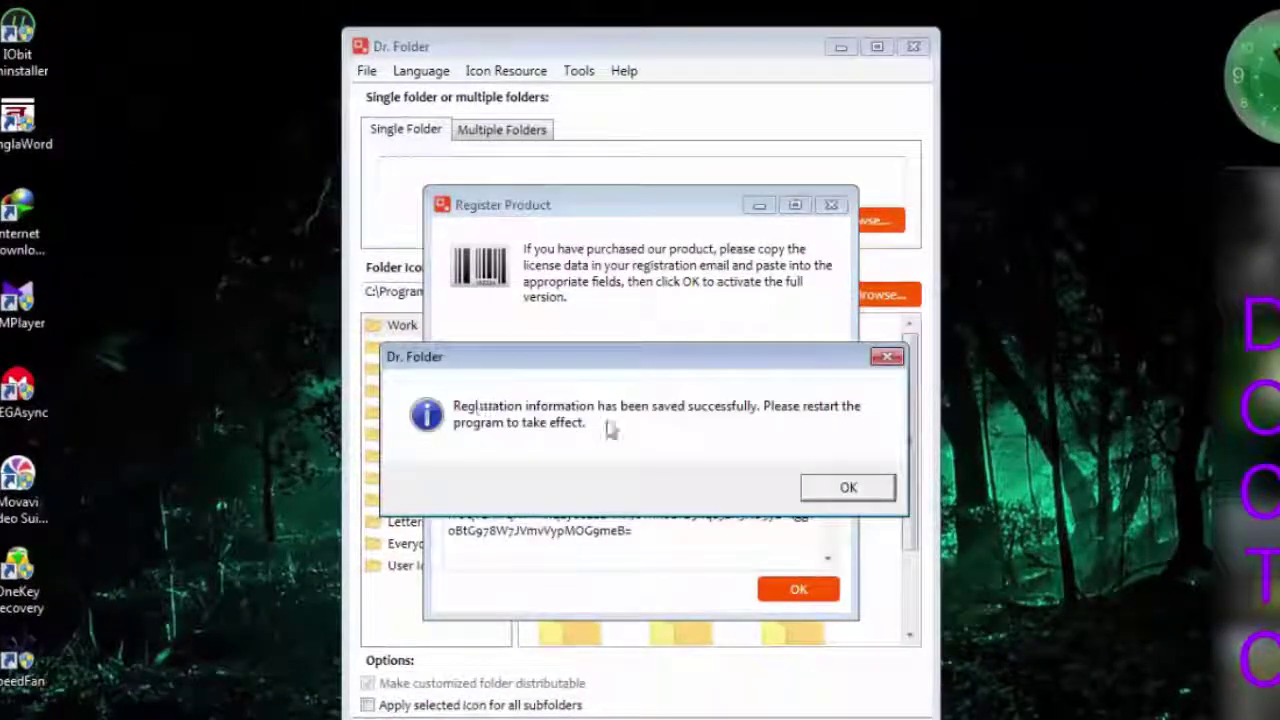
pyautogui.click(846, 487)
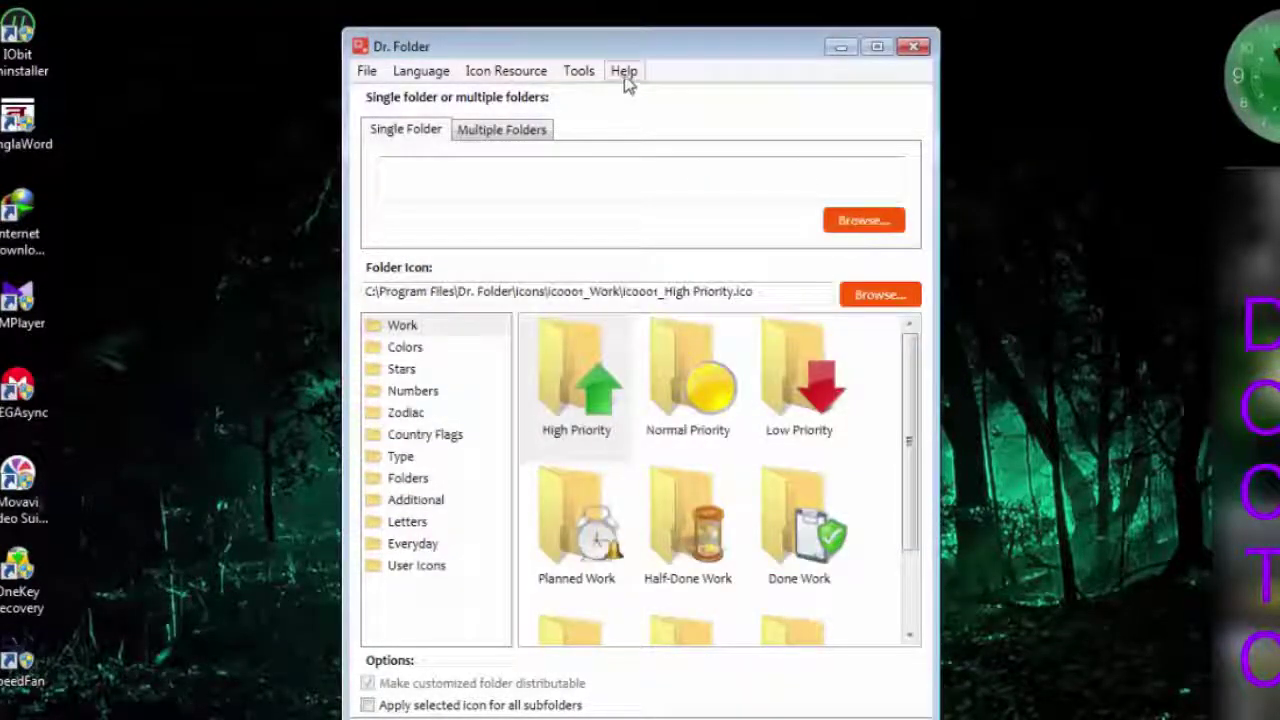
# Step: View the version and license details in the Dr. Folder About dialog, and close the dialog
pyautogui.click(624, 72)
pyautogui.click(655, 236)
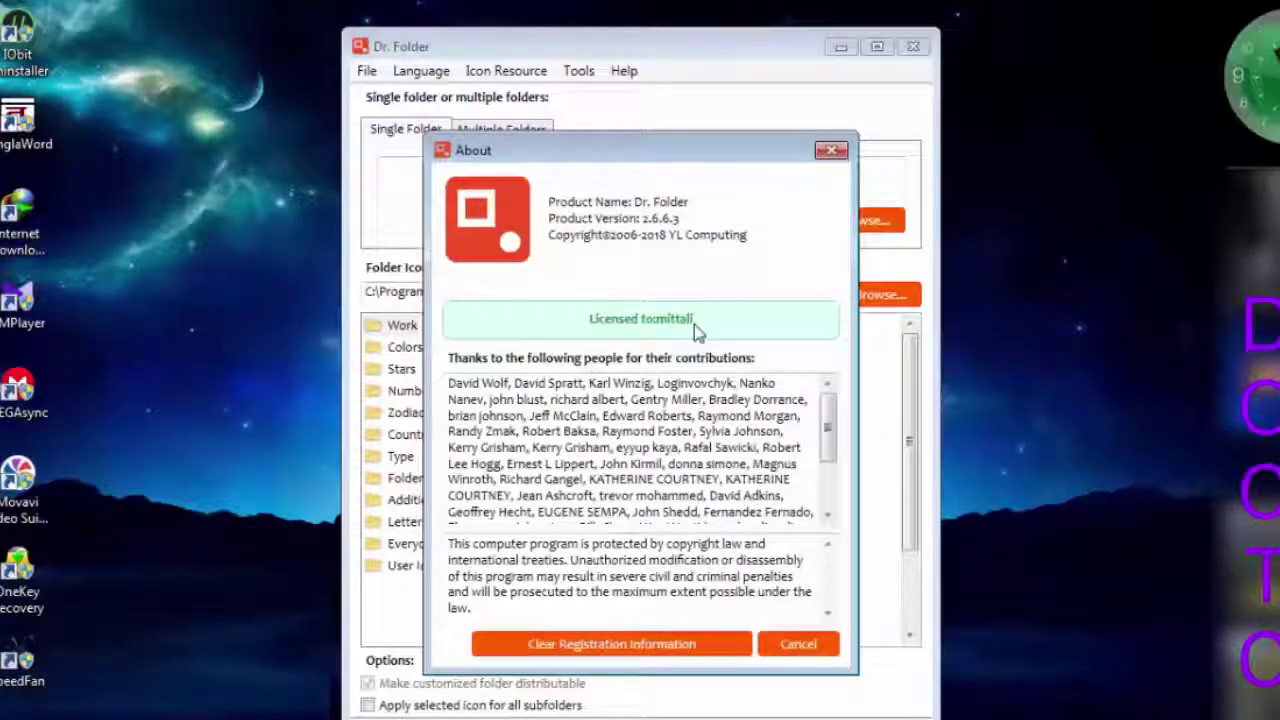
pyautogui.click(799, 645)
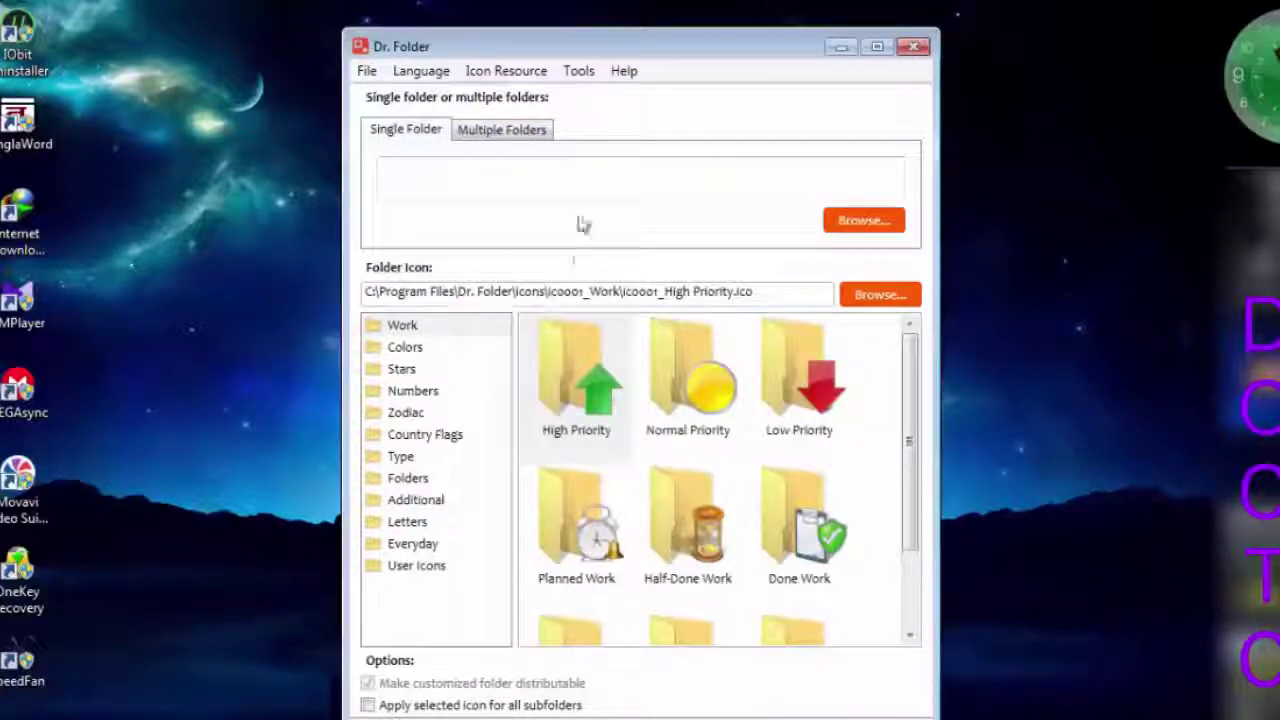
pyautogui.click(368, 72)
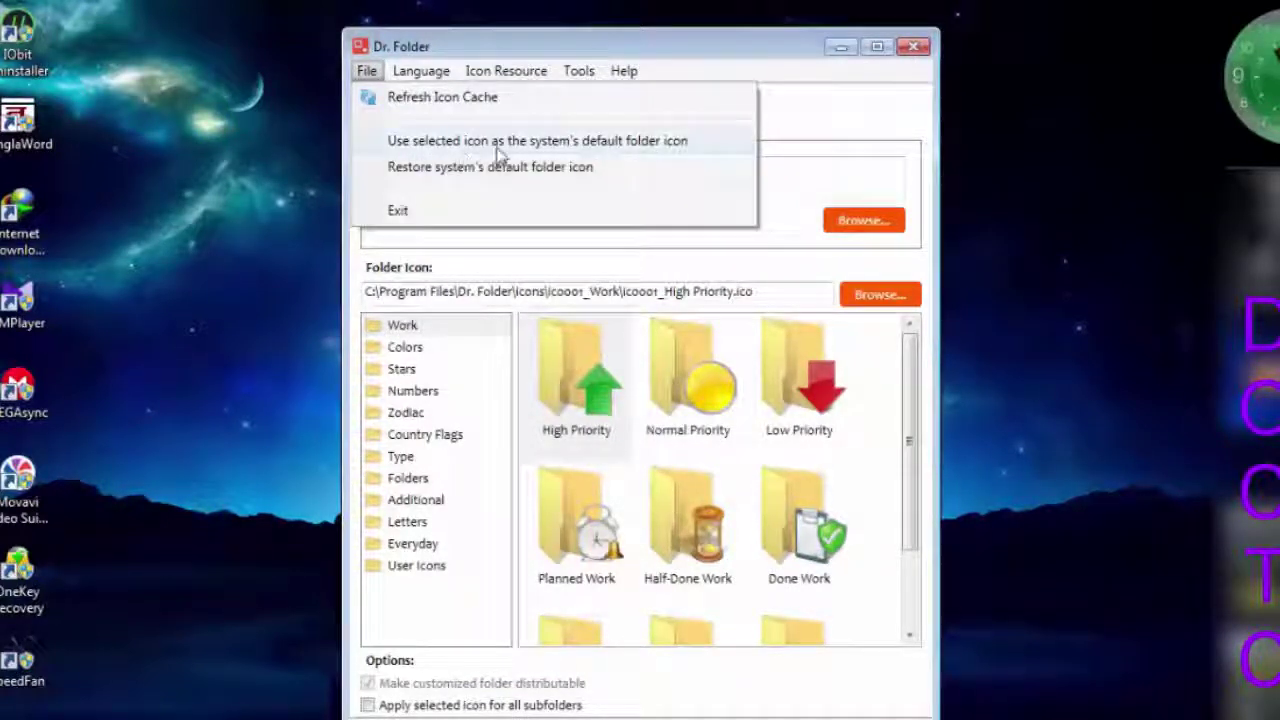
pyautogui.click(421, 71)
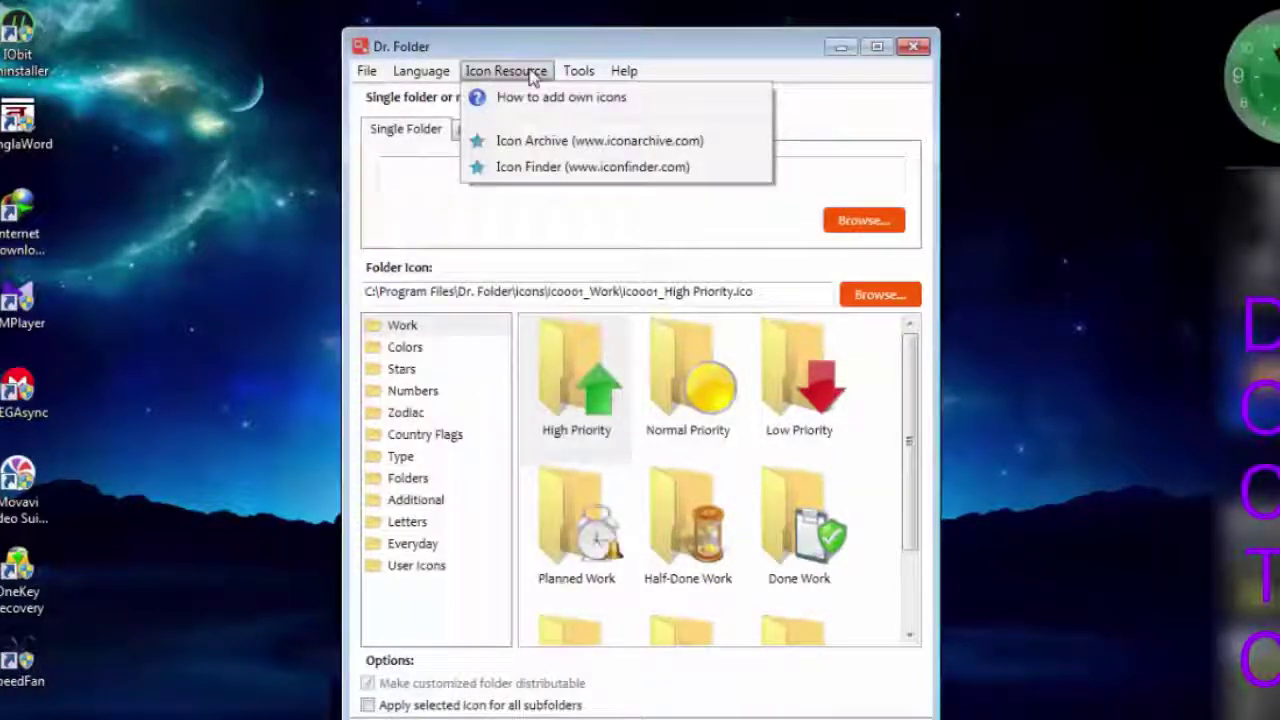
# Step: Dismiss the open menu and close Dr. Folder
pyautogui.moveTo(576, 74)
pyautogui.moveTo(634, 74)
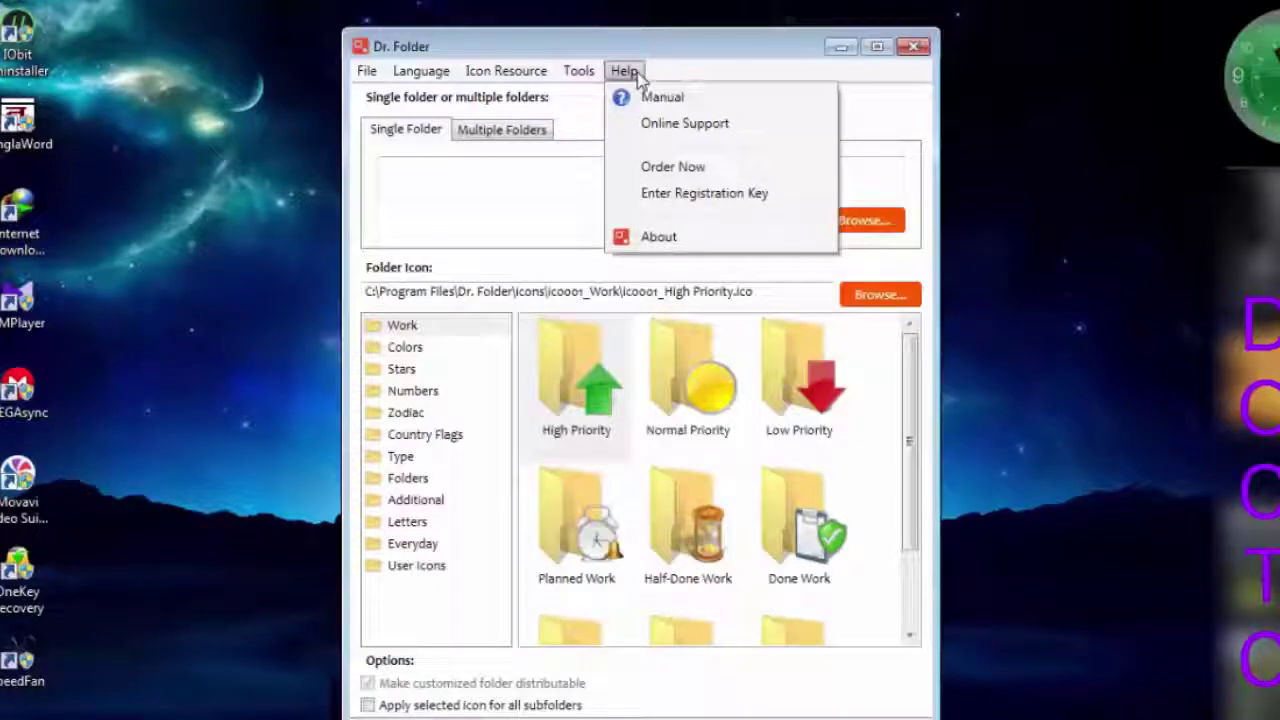
pyautogui.click(491, 189)
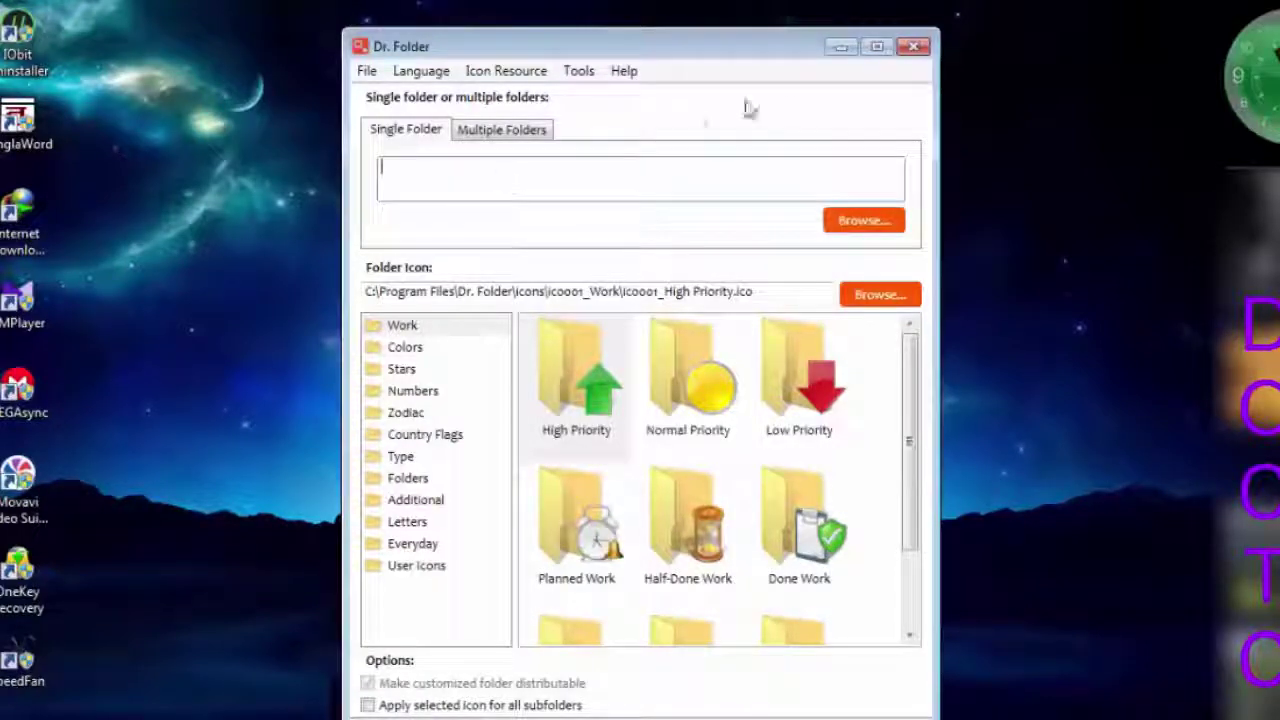
pyautogui.click(915, 48)
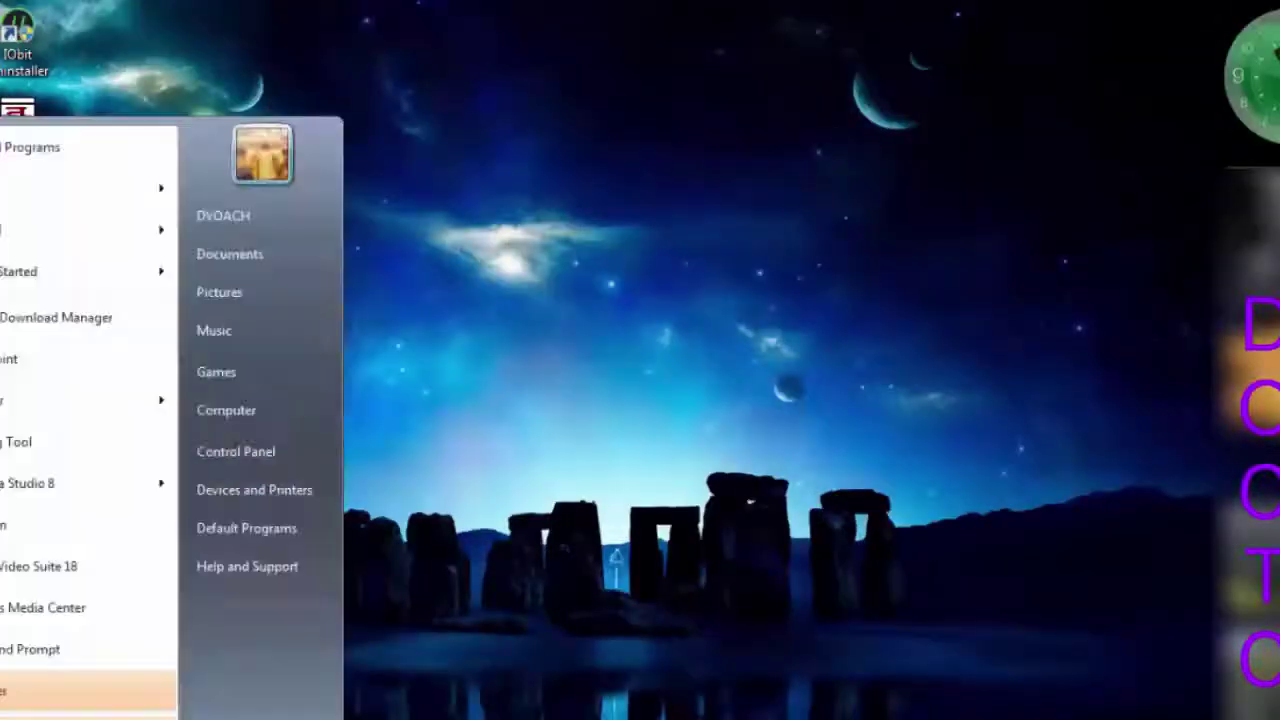
# Step: Set Dr. Folder to run as an administrator for all users in its shortcut's compatibility properties, and confirm the settings
pyautogui.rightClick(25, 690)
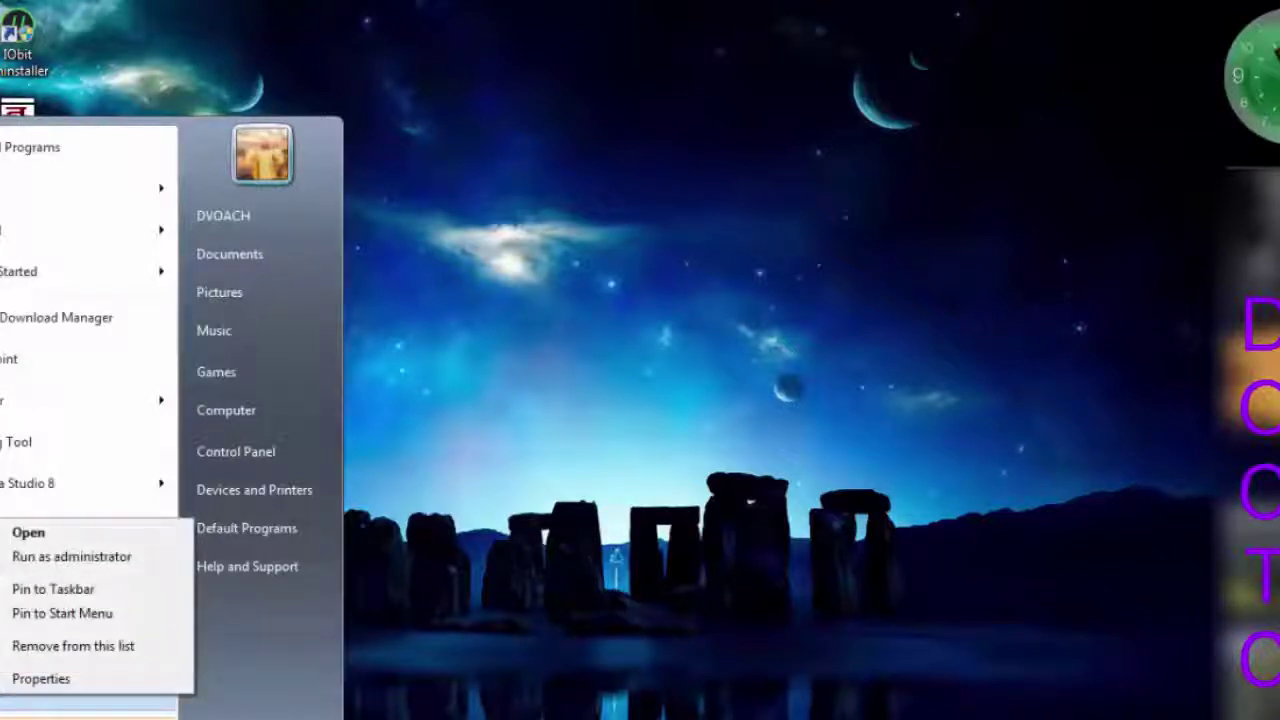
pyautogui.click(30, 680)
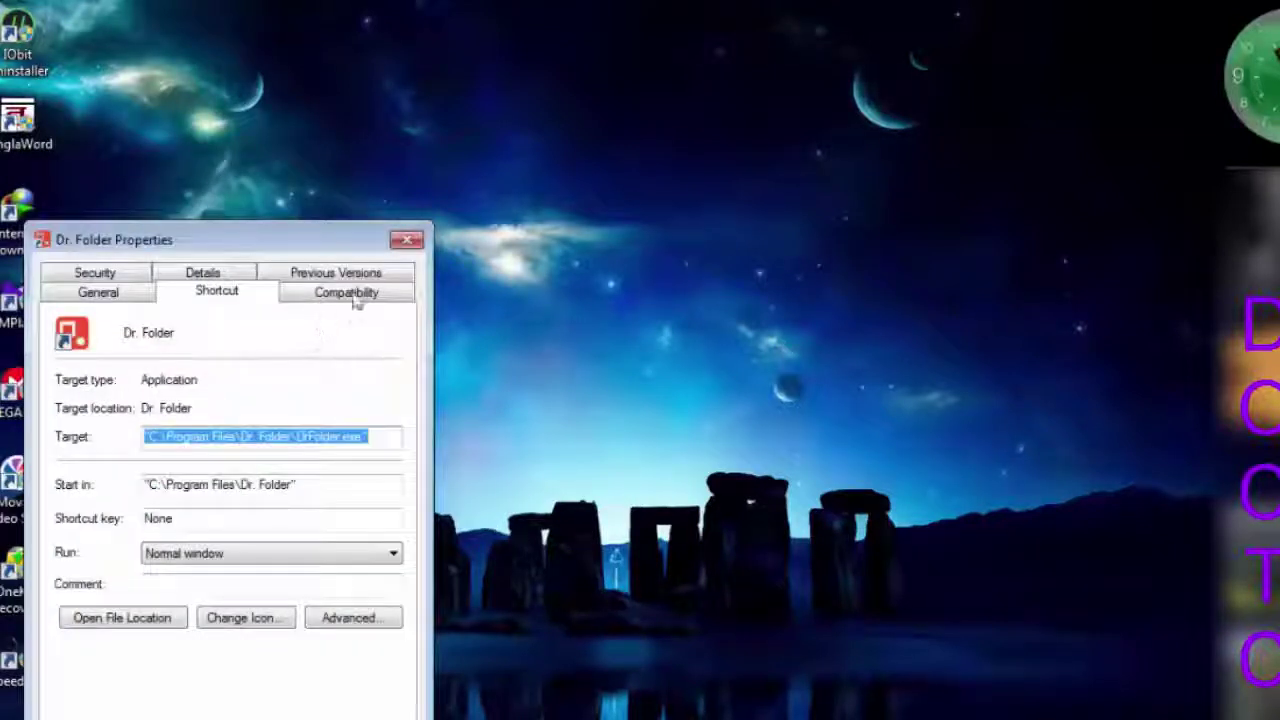
pyautogui.click(352, 296)
pyautogui.click(172, 713)
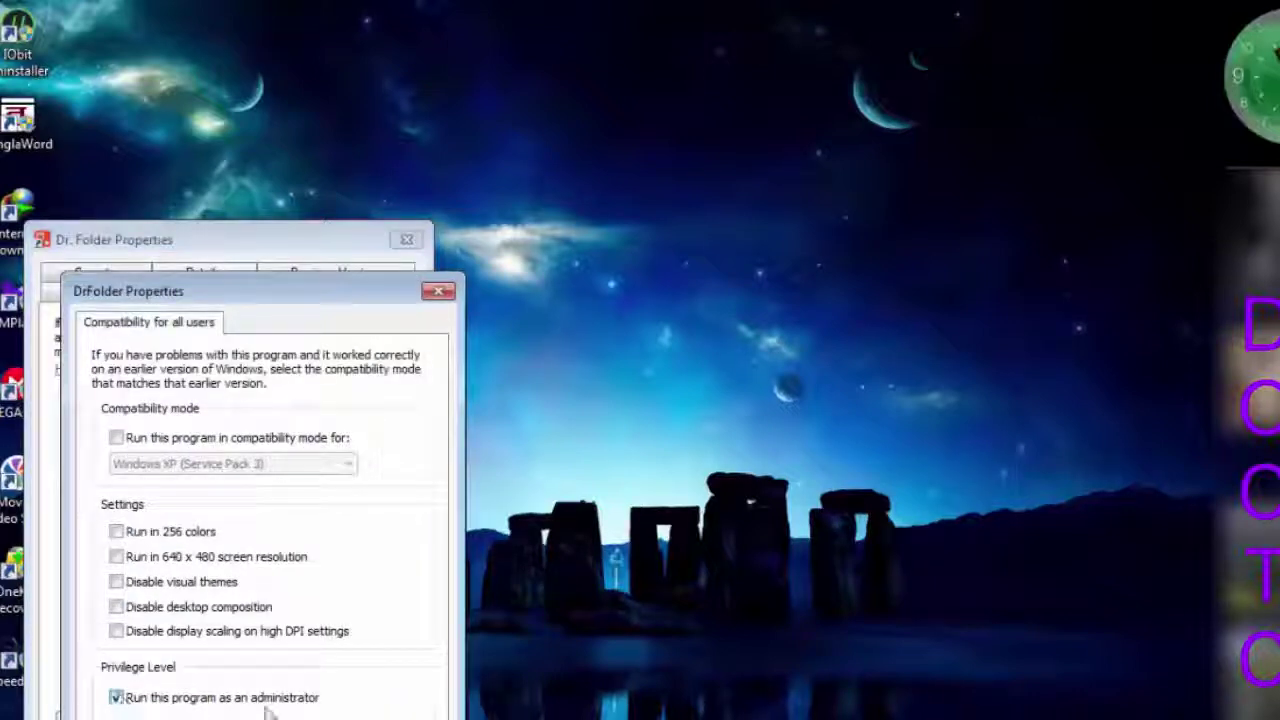
pyautogui.press('Return')
pyautogui.press('Return')
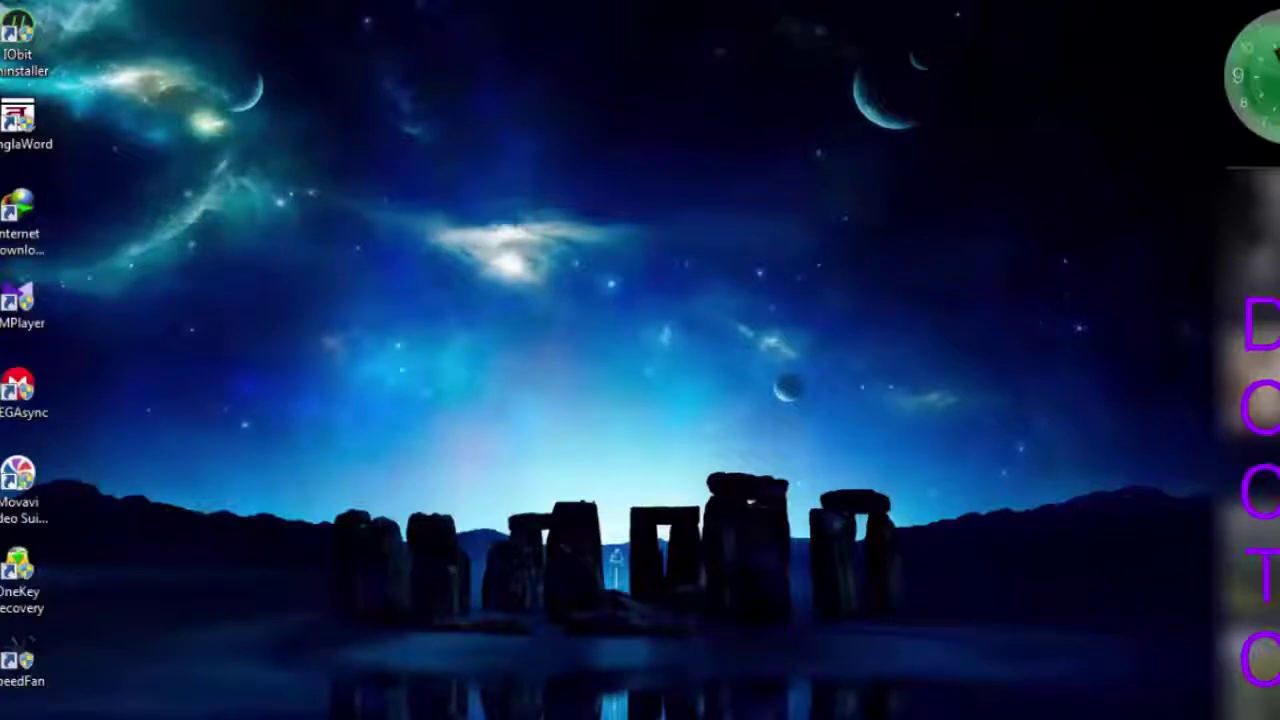
# Step: Launch Dr. Folder, allow it to make changes, and browse the icon categories from Colors through Type
pyautogui.press('super')
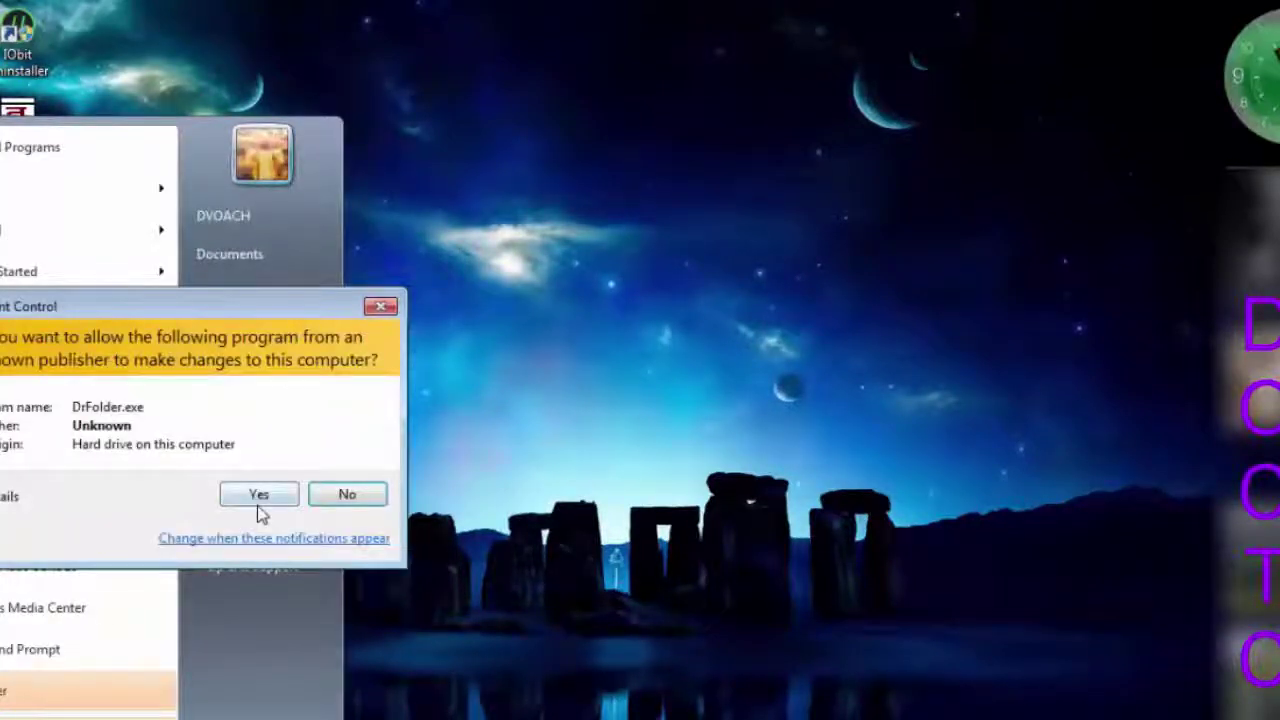
pyautogui.click(258, 500)
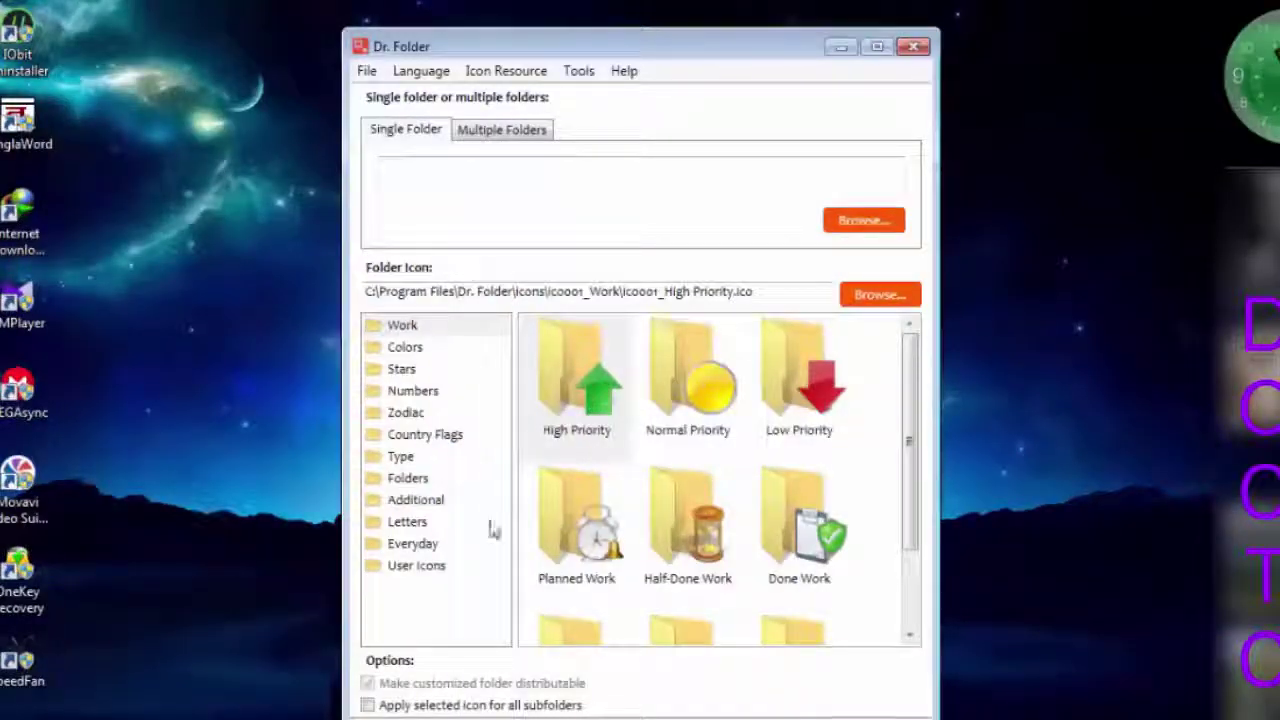
pyautogui.click(404, 347)
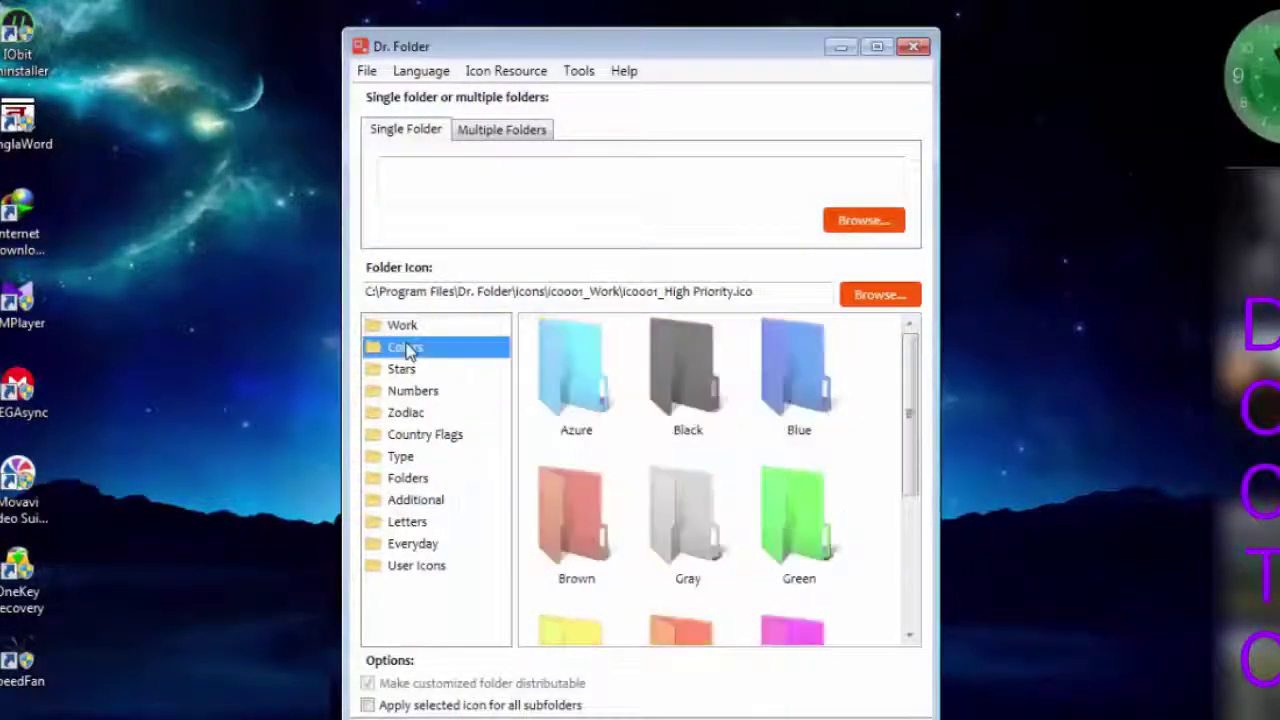
pyautogui.click(405, 370)
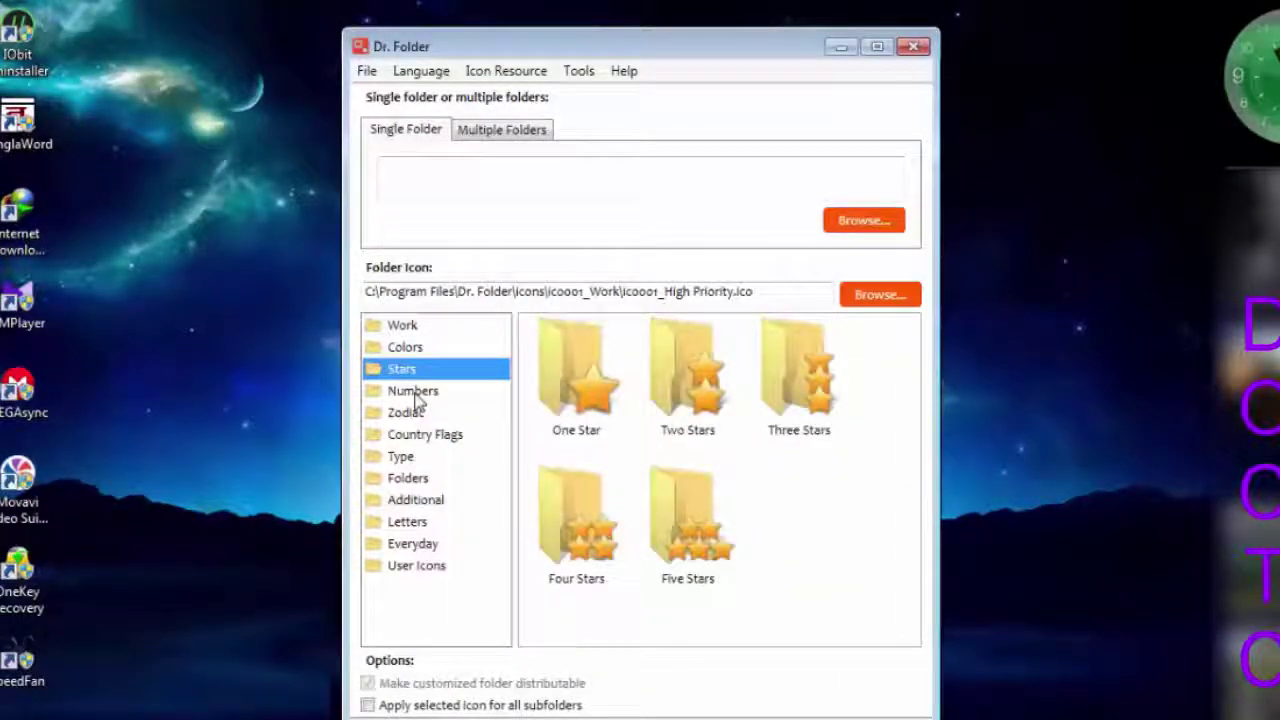
pyautogui.click(417, 393)
pyautogui.click(410, 413)
pyautogui.click(418, 438)
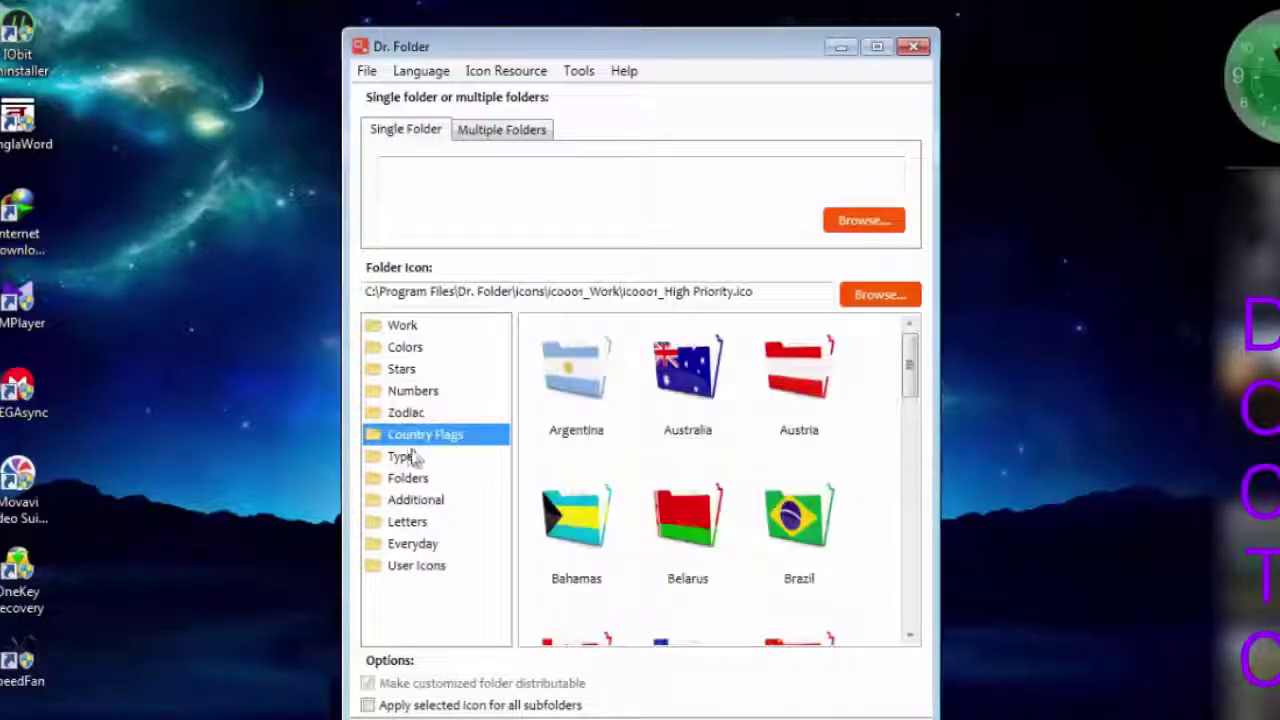
pyautogui.click(405, 457)
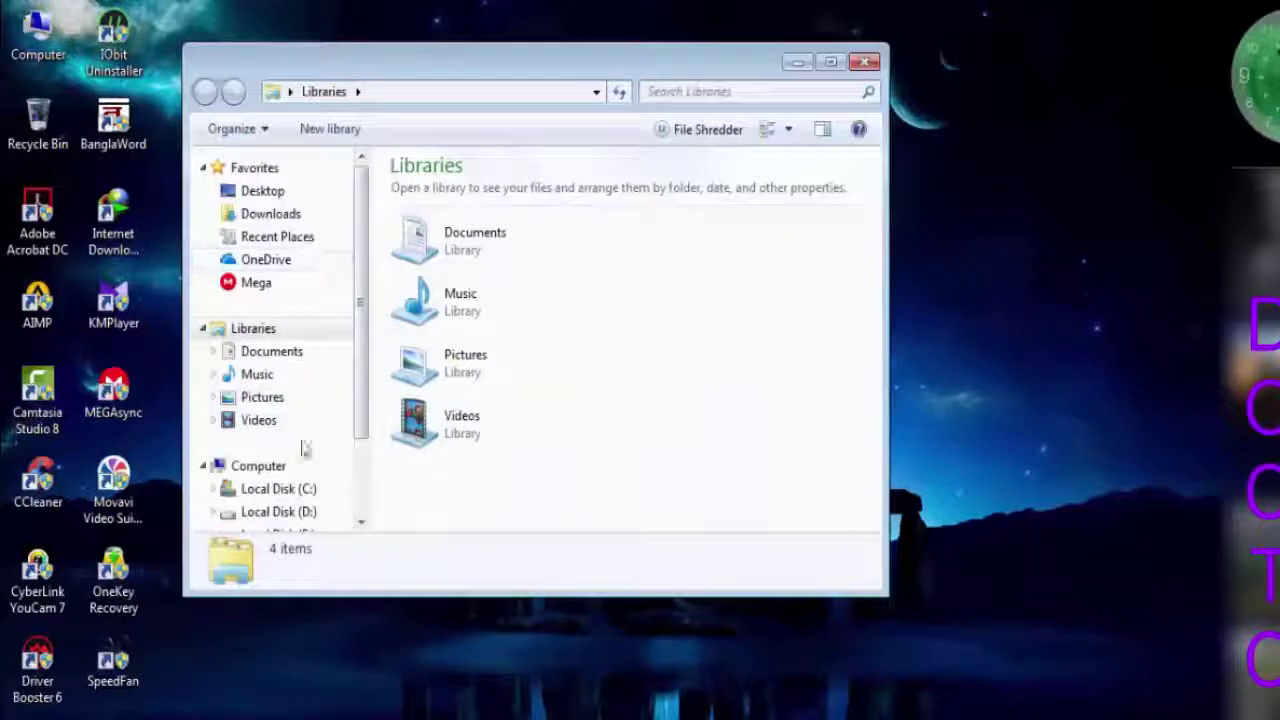
# Step: Open the Compressed folder from Downloads in Dr. Folder to change its icon, and allow the program to run
pyautogui.click(310, 214)
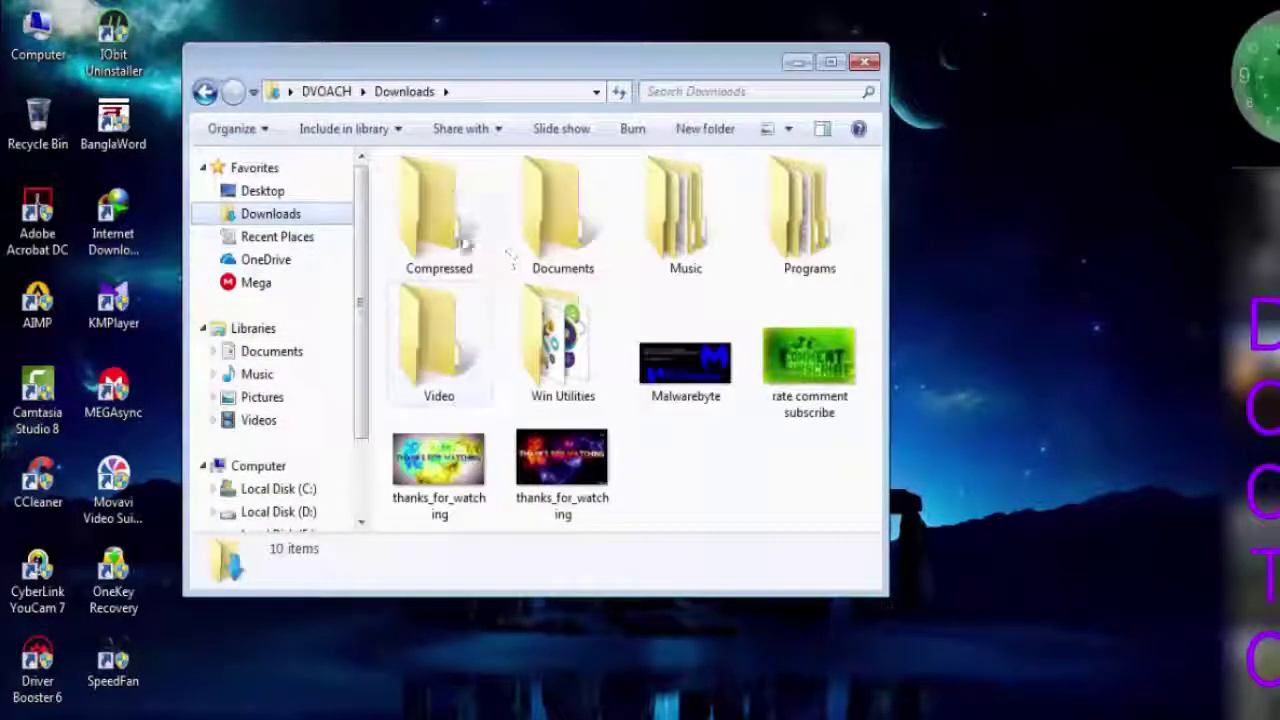
pyautogui.click(411, 217)
pyautogui.rightClick(411, 217)
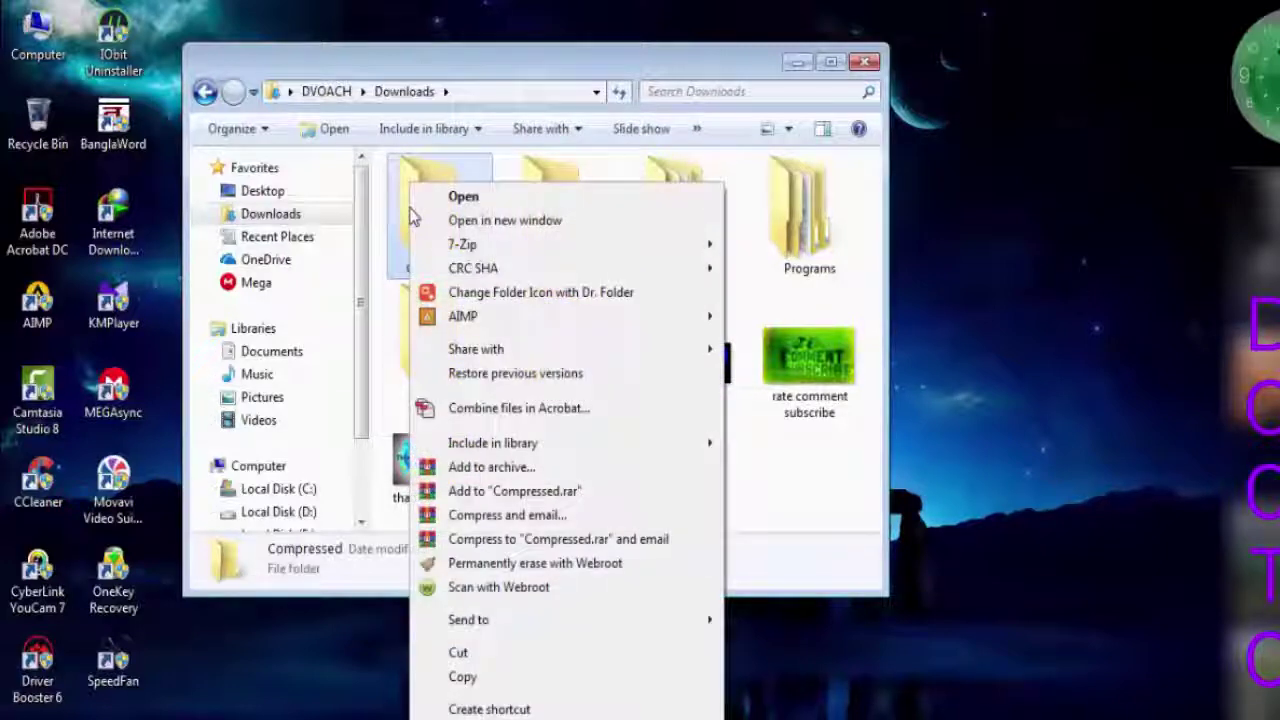
pyautogui.click(488, 293)
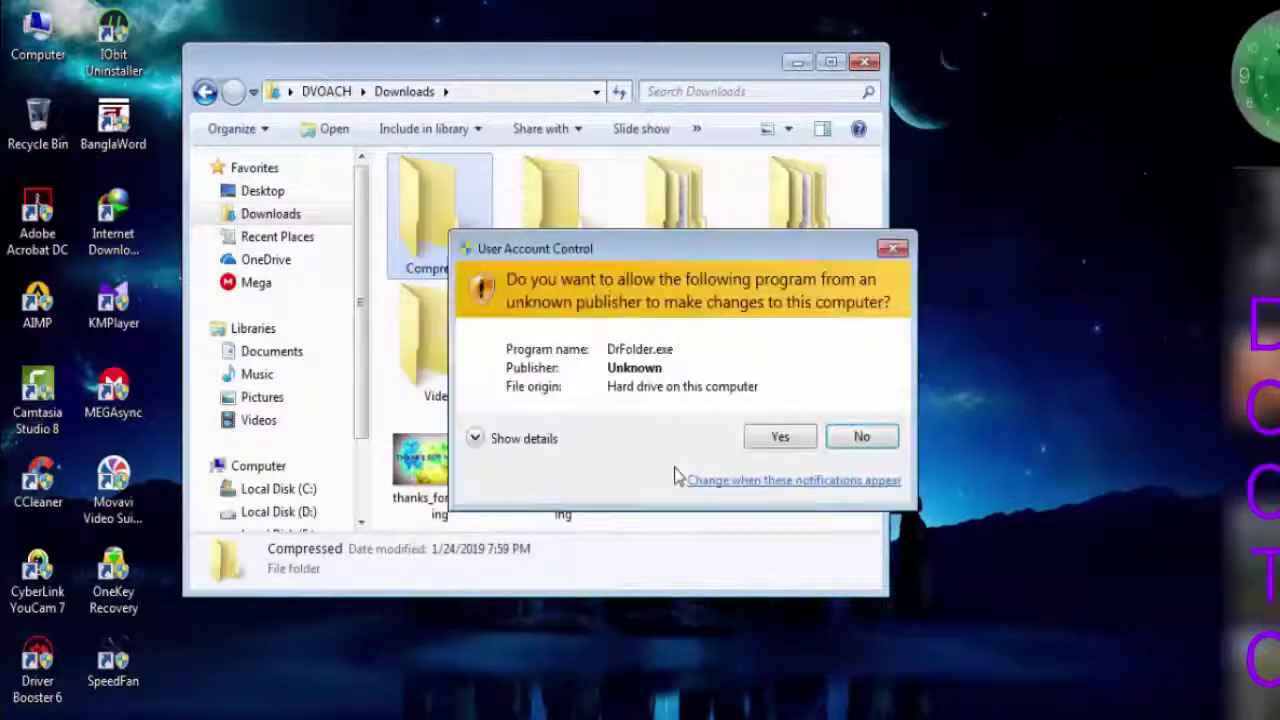
pyautogui.click(781, 436)
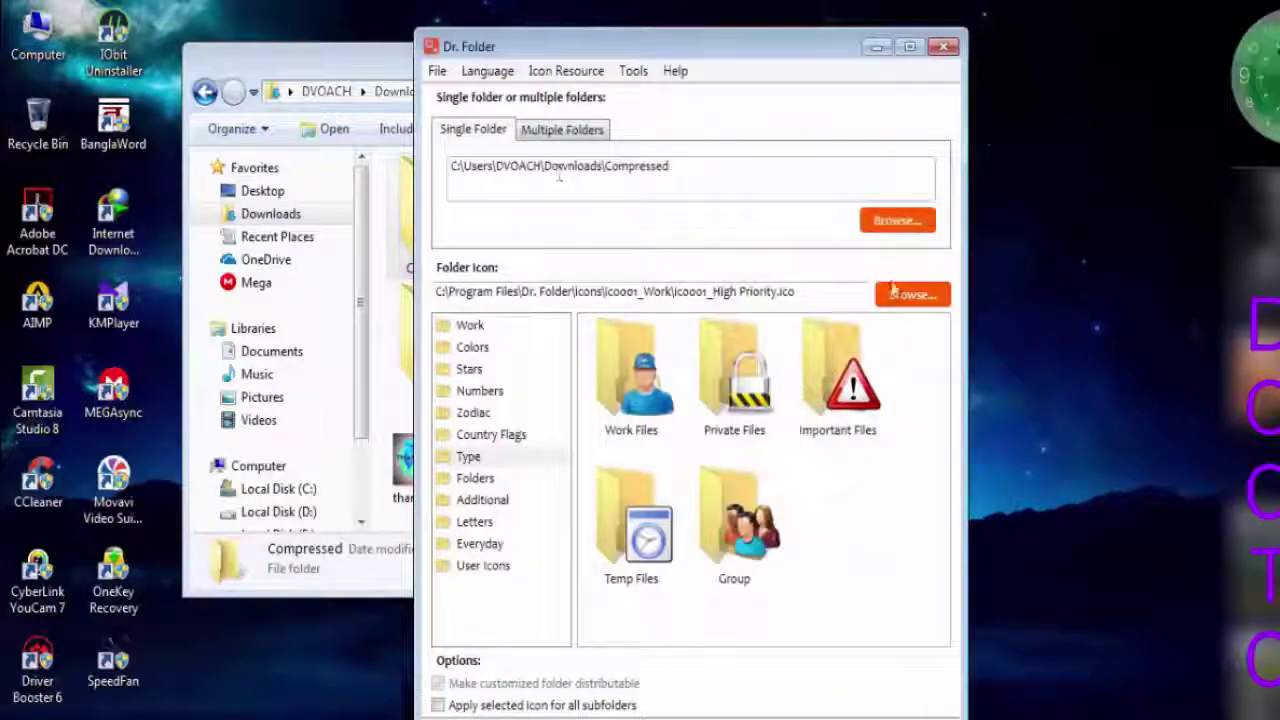
# Step: Apply the Blue icon from the Colors category to the Compressed folder, and close Dr. Folder
pyautogui.click(483, 350)
pyautogui.moveTo(938, 398); pyautogui.dragTo(940, 525)
pyautogui.scroll(5, 858, 400)
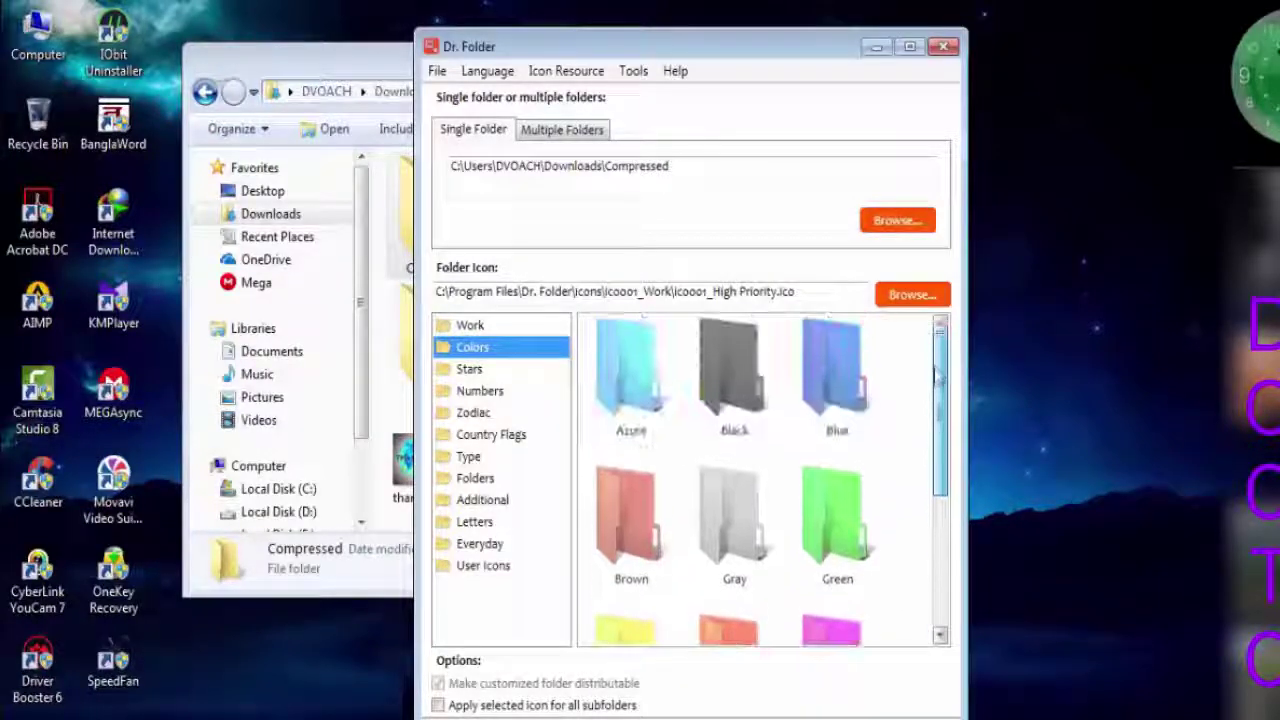
pyautogui.click(858, 387)
pyautogui.click(545, 715)
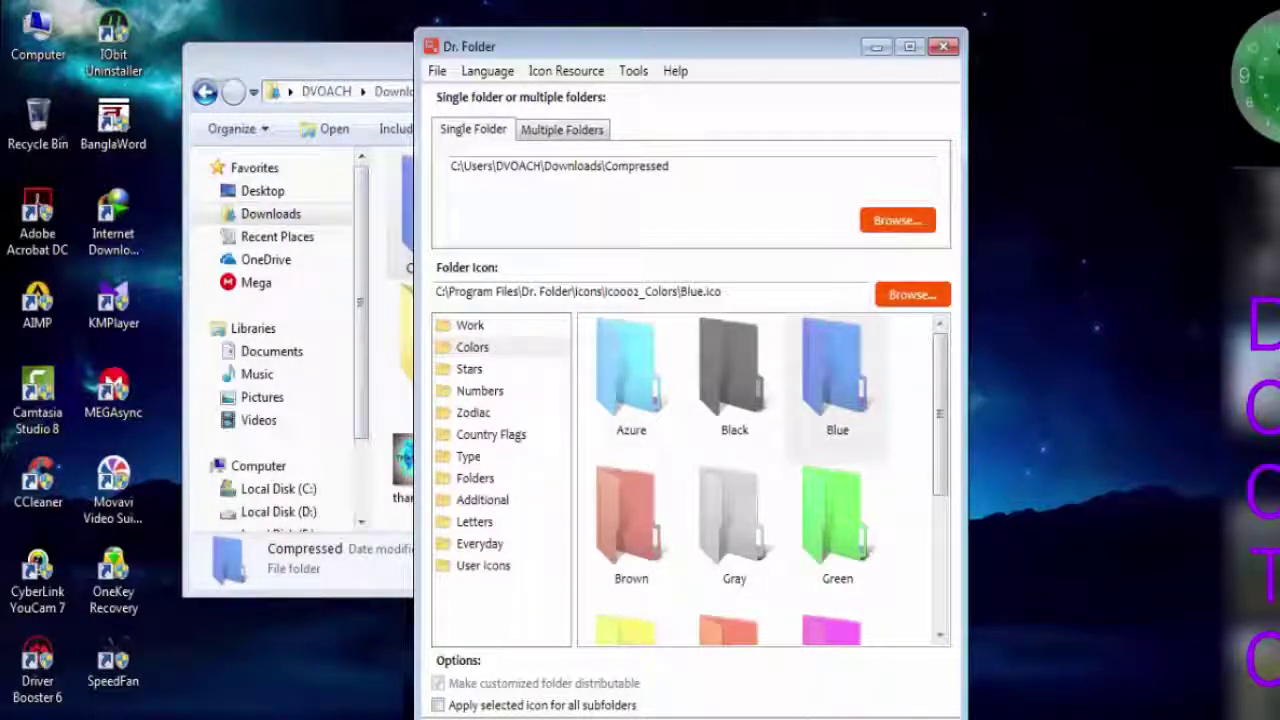
pyautogui.hotkey('alt', 'F4')
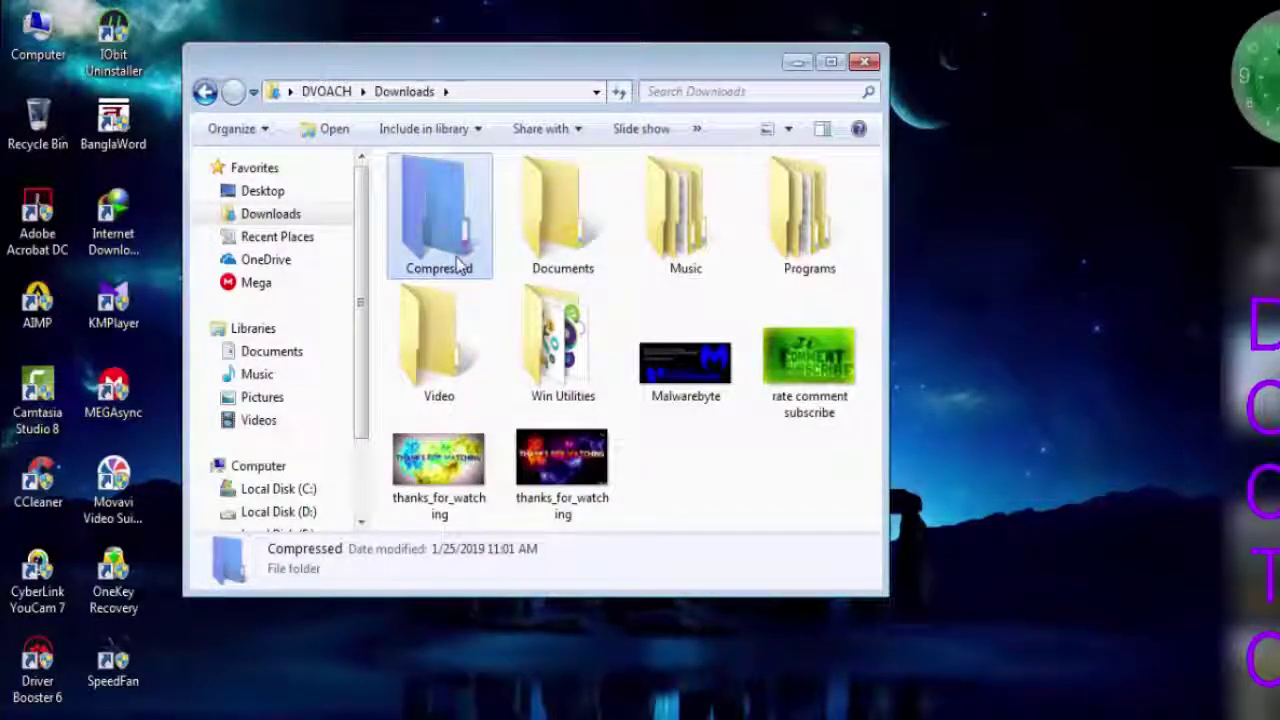
# Step: Open the selected folders on Local Disk (D:) in Dr. Folder and choose the Violet icon from the Colors category for them
pyautogui.doubleClick(455, 262)
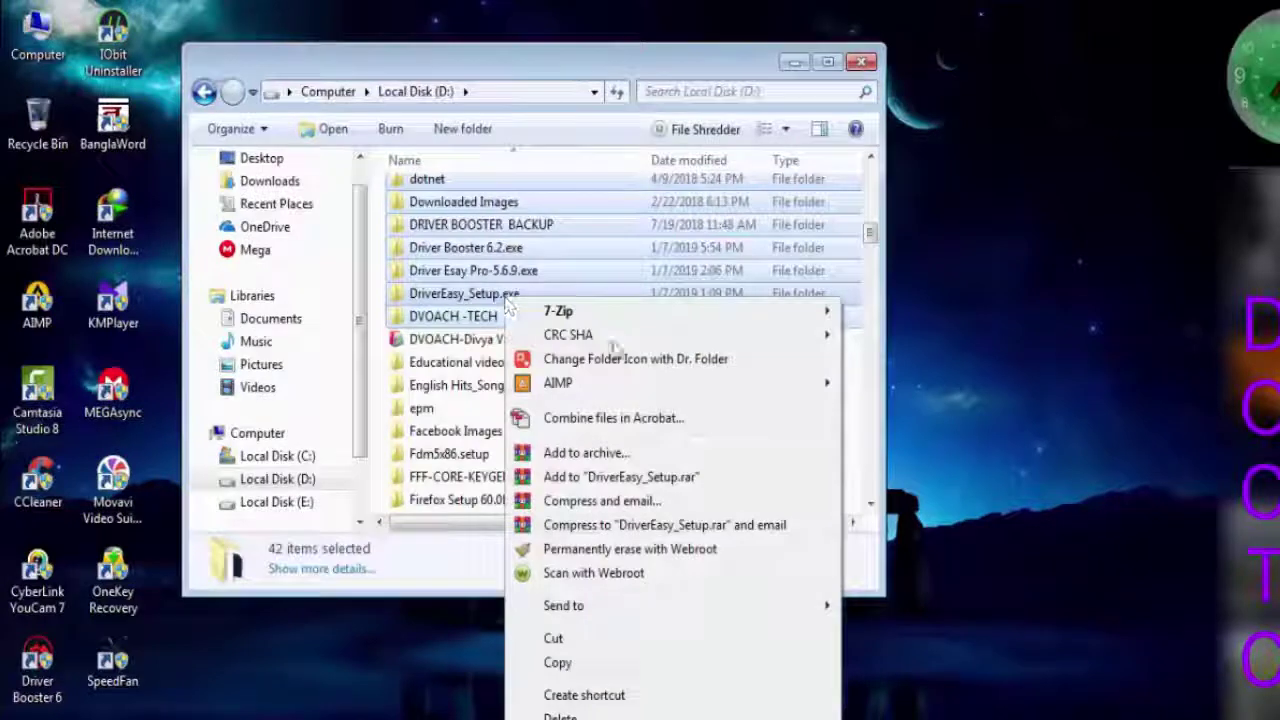
pyautogui.click(588, 359)
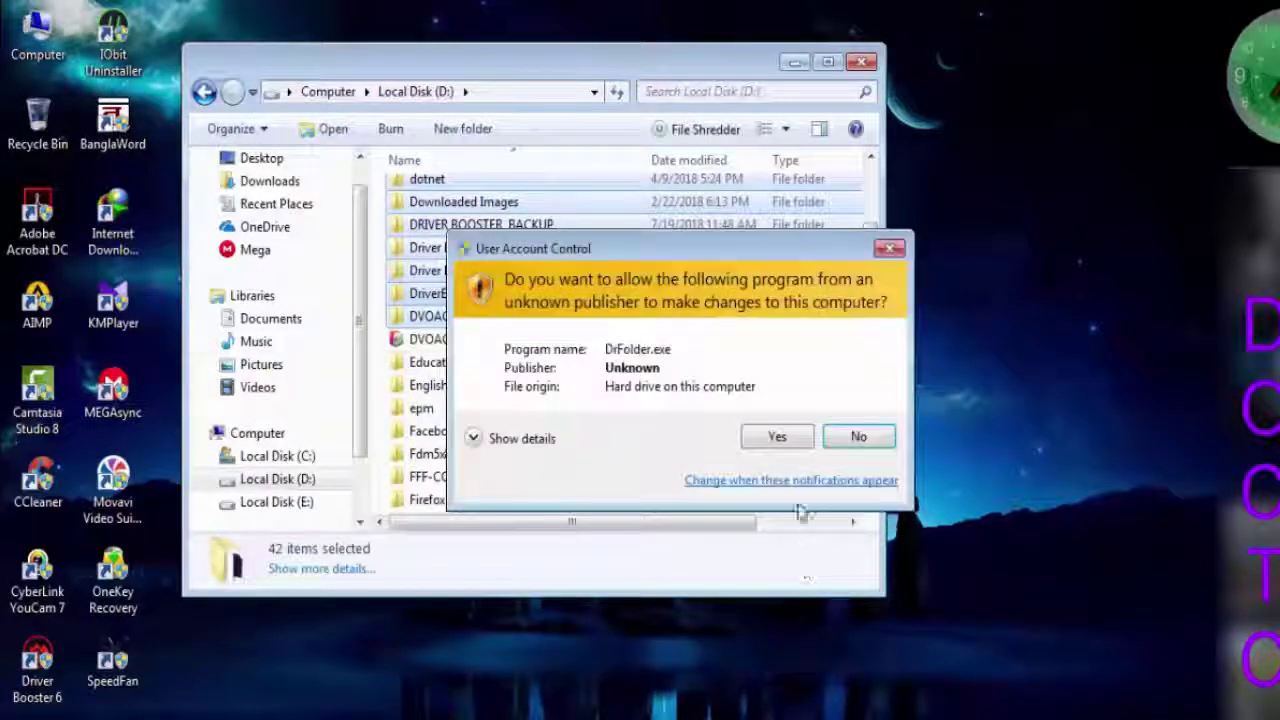
pyautogui.click(778, 436)
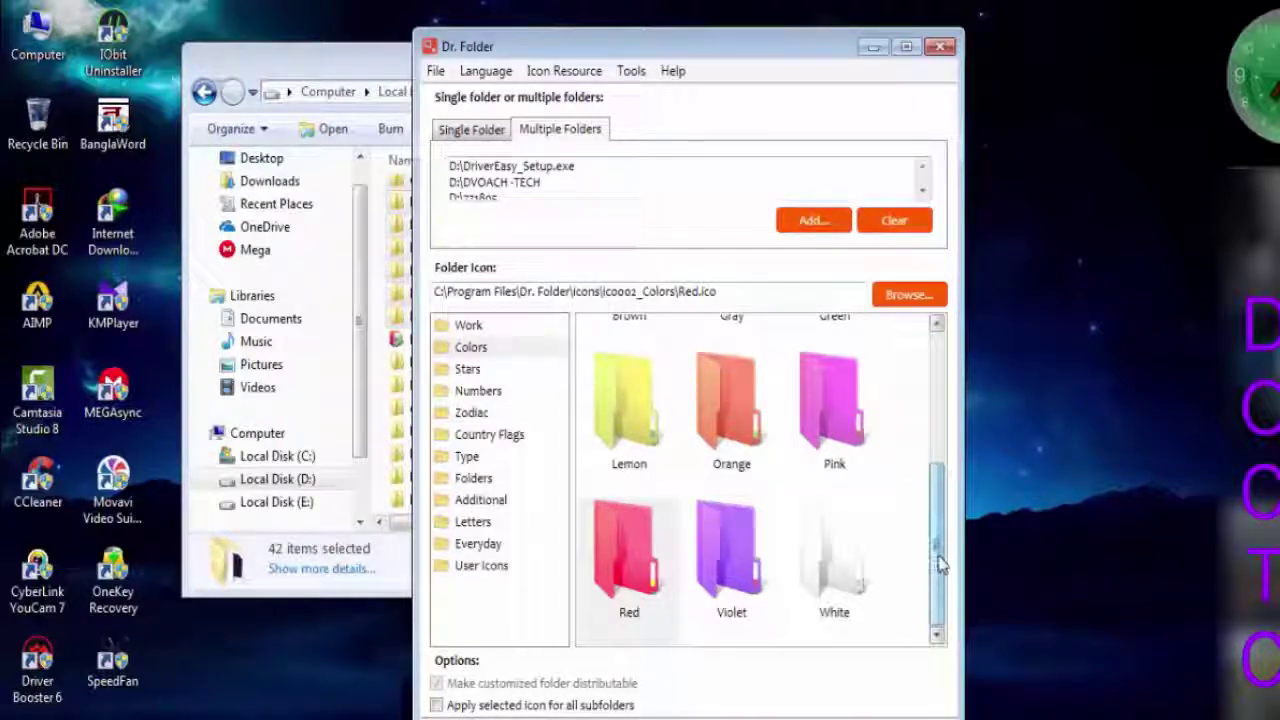
pyautogui.click(727, 572)
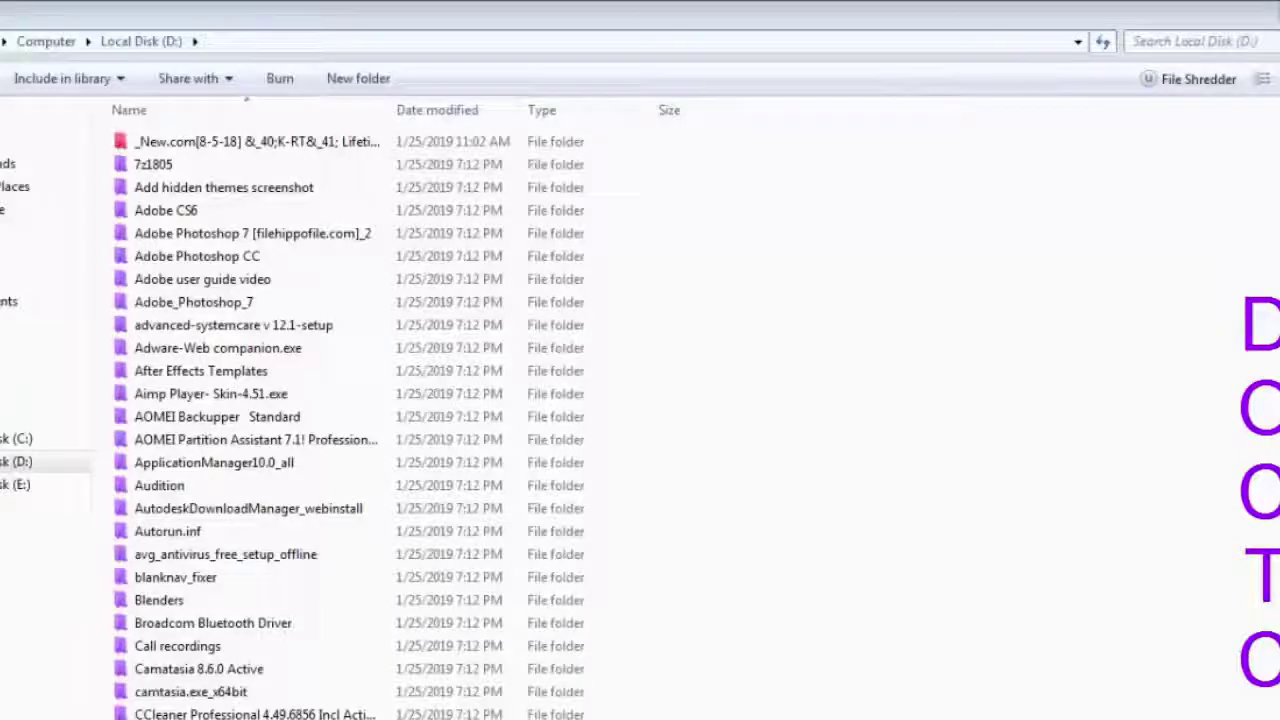
# Step: Examine the icons of the folders across Local Disk (D:), and close the Explorer window
pyautogui.scroll(-15, 400, 420)
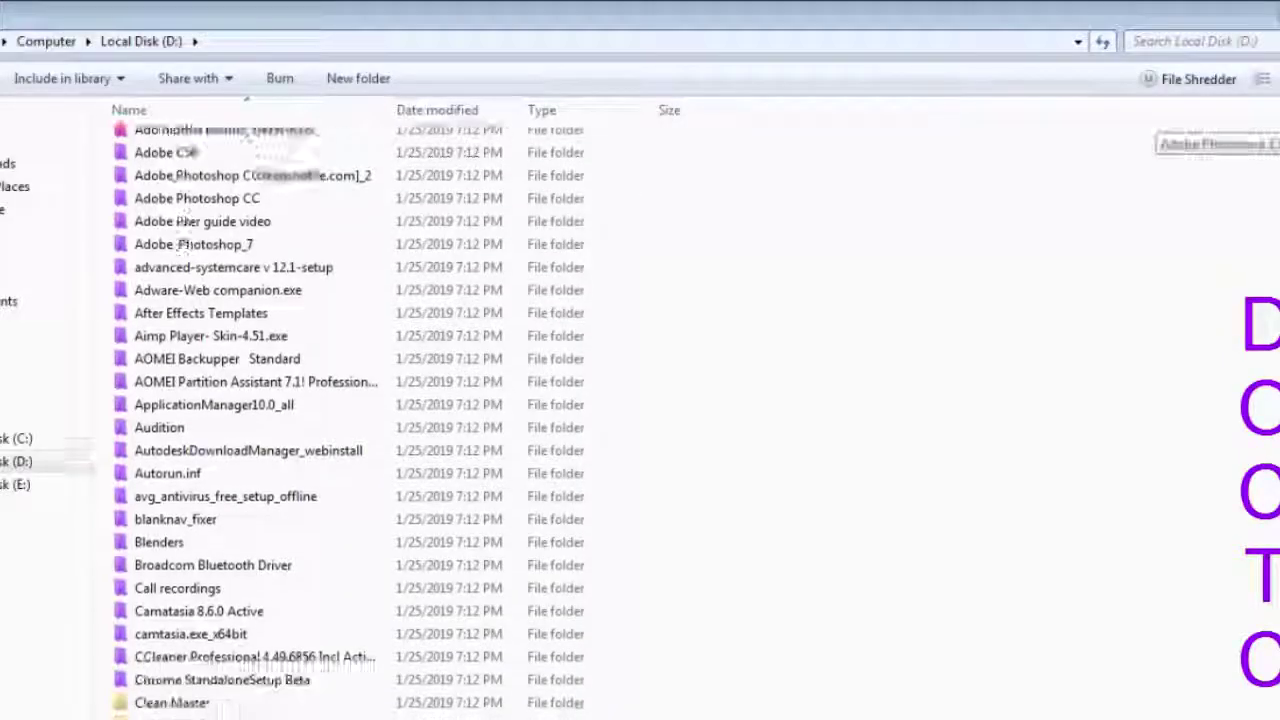
pyautogui.scroll(-9, 400, 420)
pyautogui.scroll(-7, 400, 420)
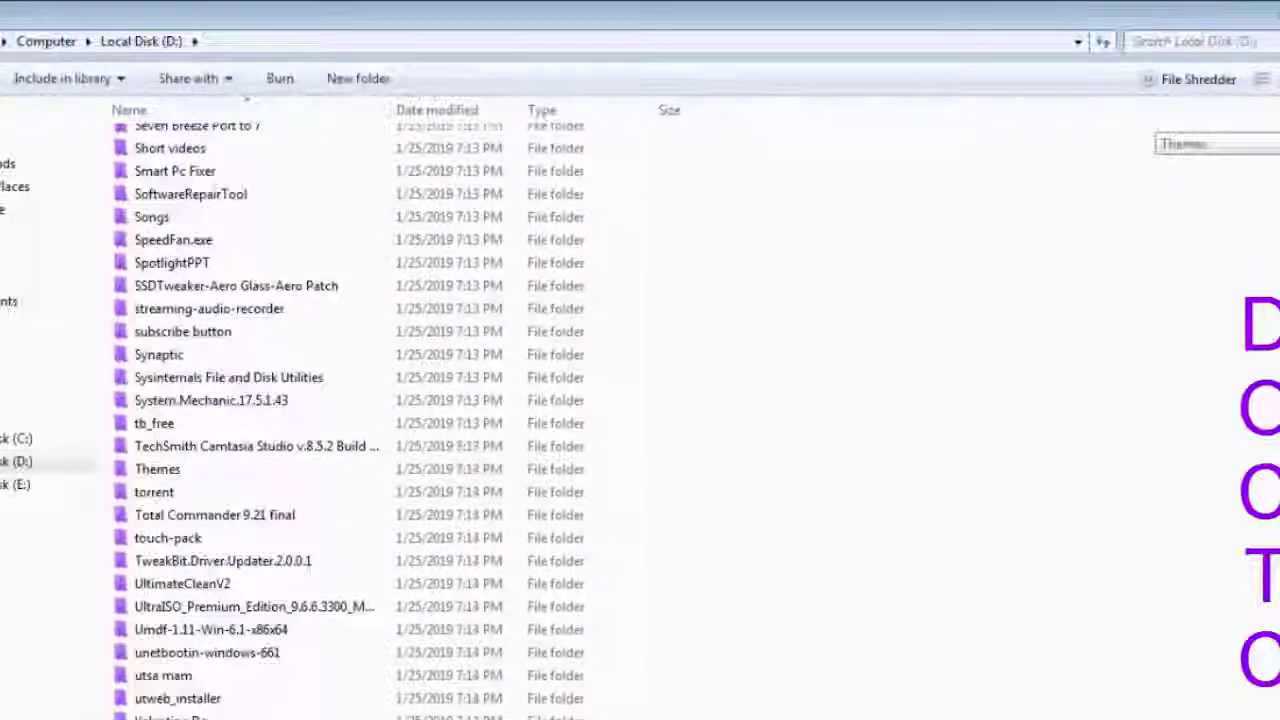
pyautogui.scroll(18, 400, 420)
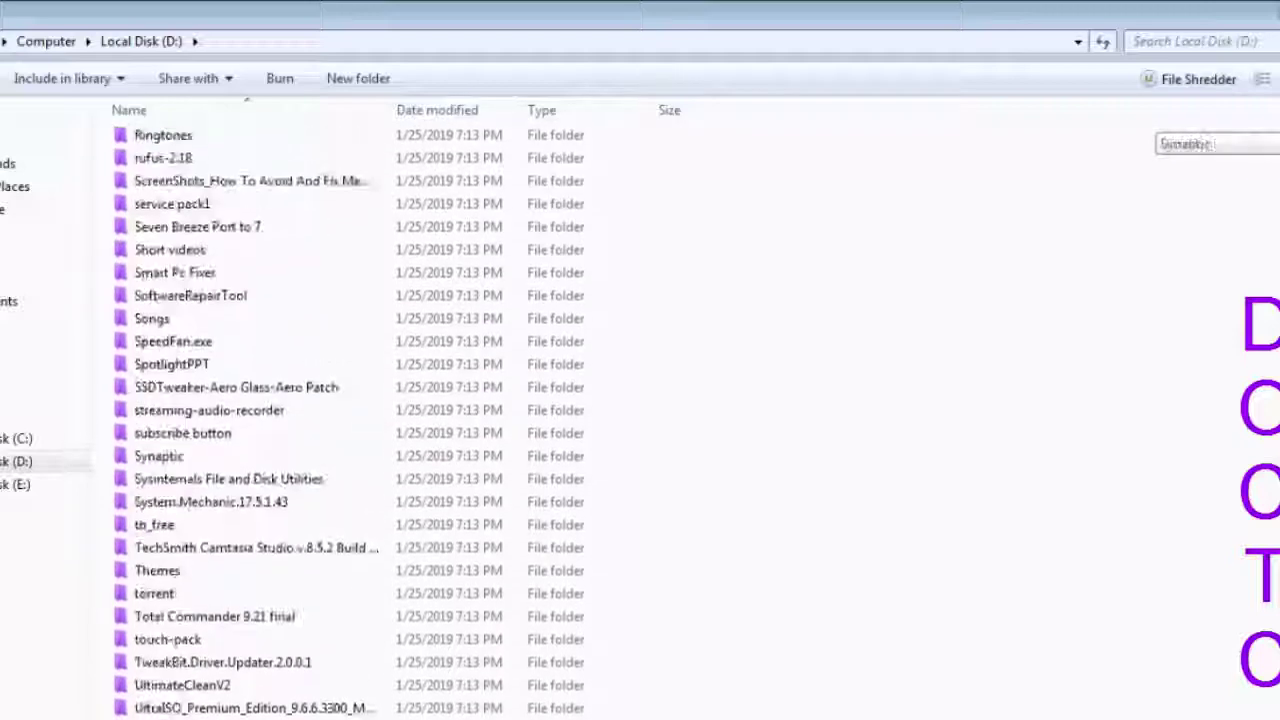
pyautogui.scroll(18, 400, 420)
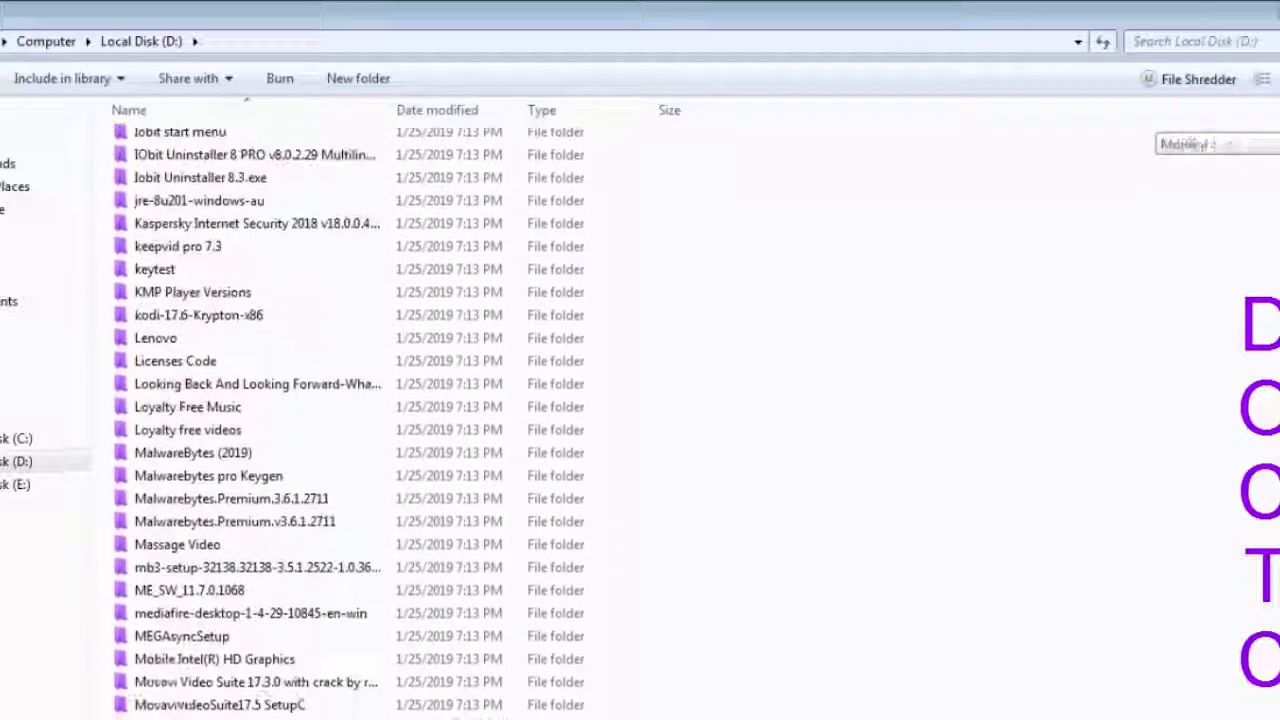
pyautogui.scroll(6, 400, 420)
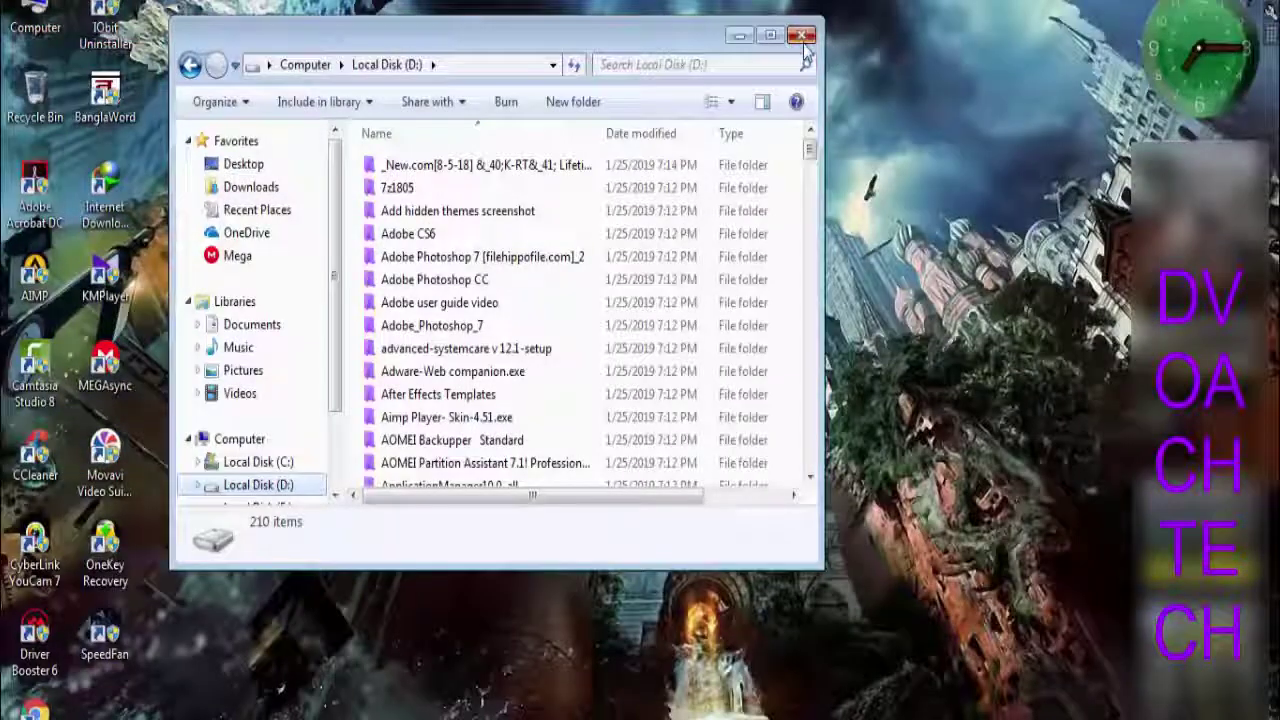
pyautogui.click(802, 36)
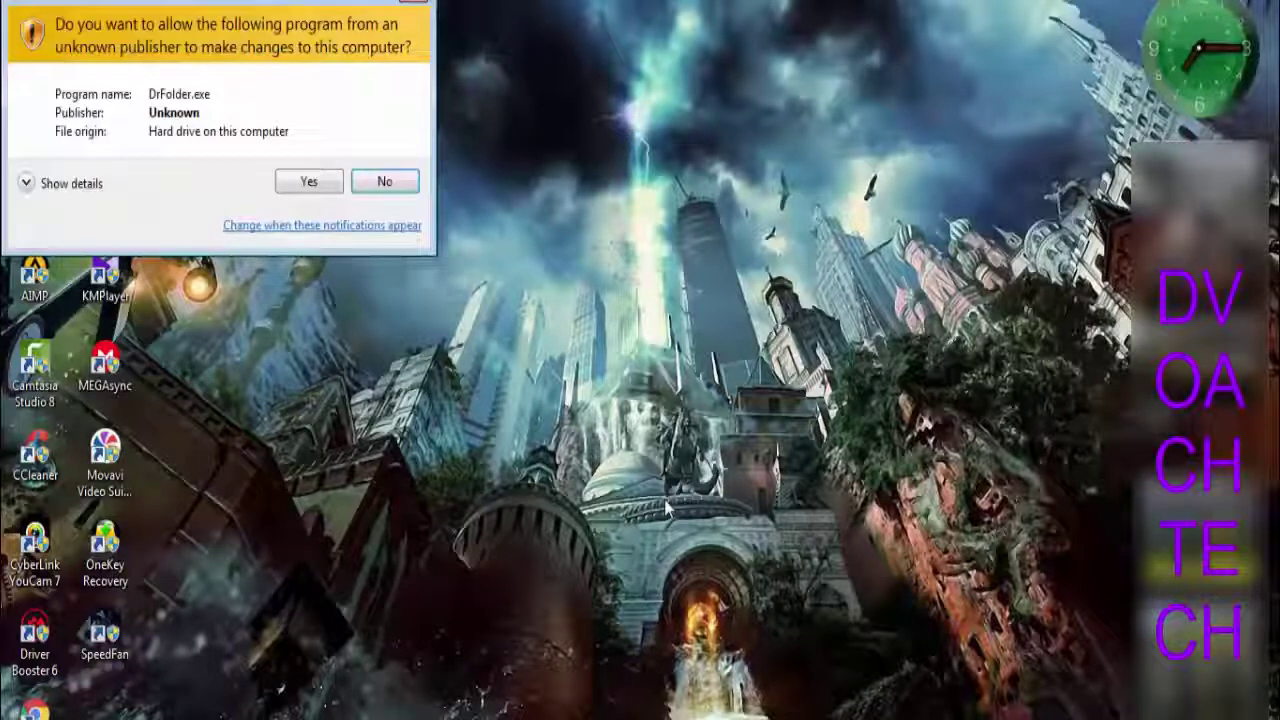
# Step: Allow Dr. Folder to run and examine the folder icons in the Work, Colors, Stars and Numbers categories
pyautogui.click(310, 183)
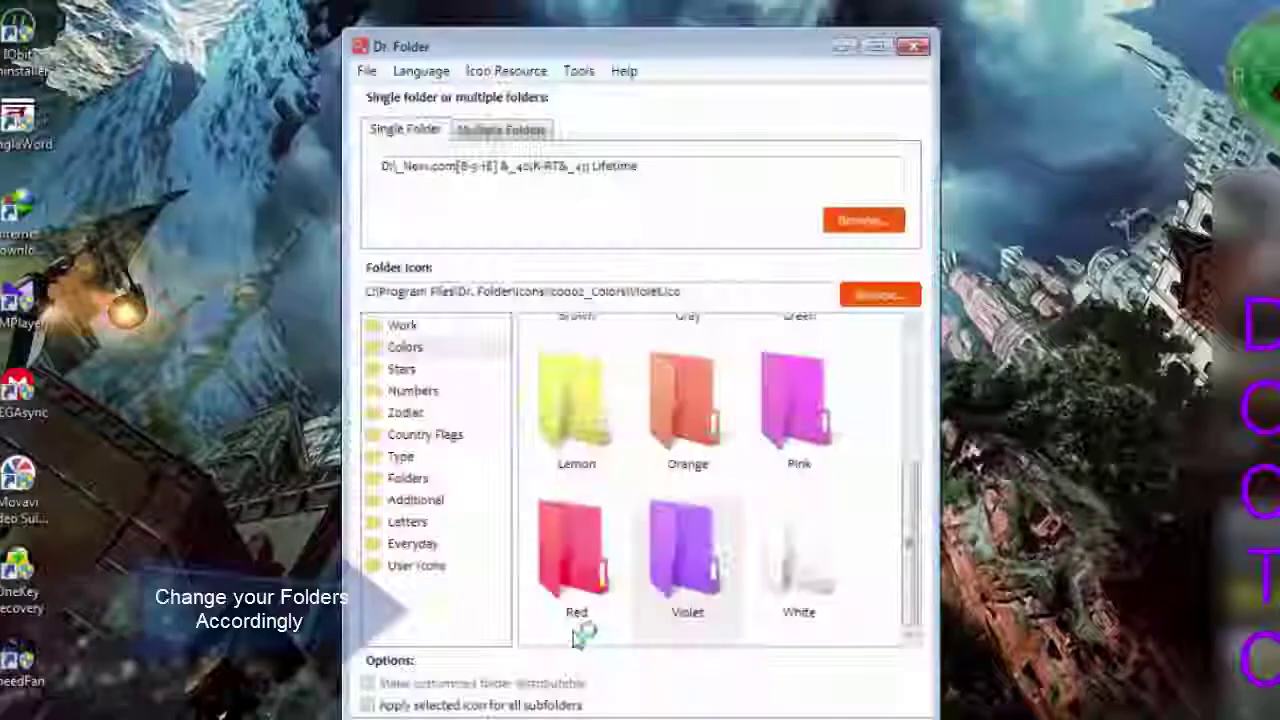
pyautogui.click(406, 327)
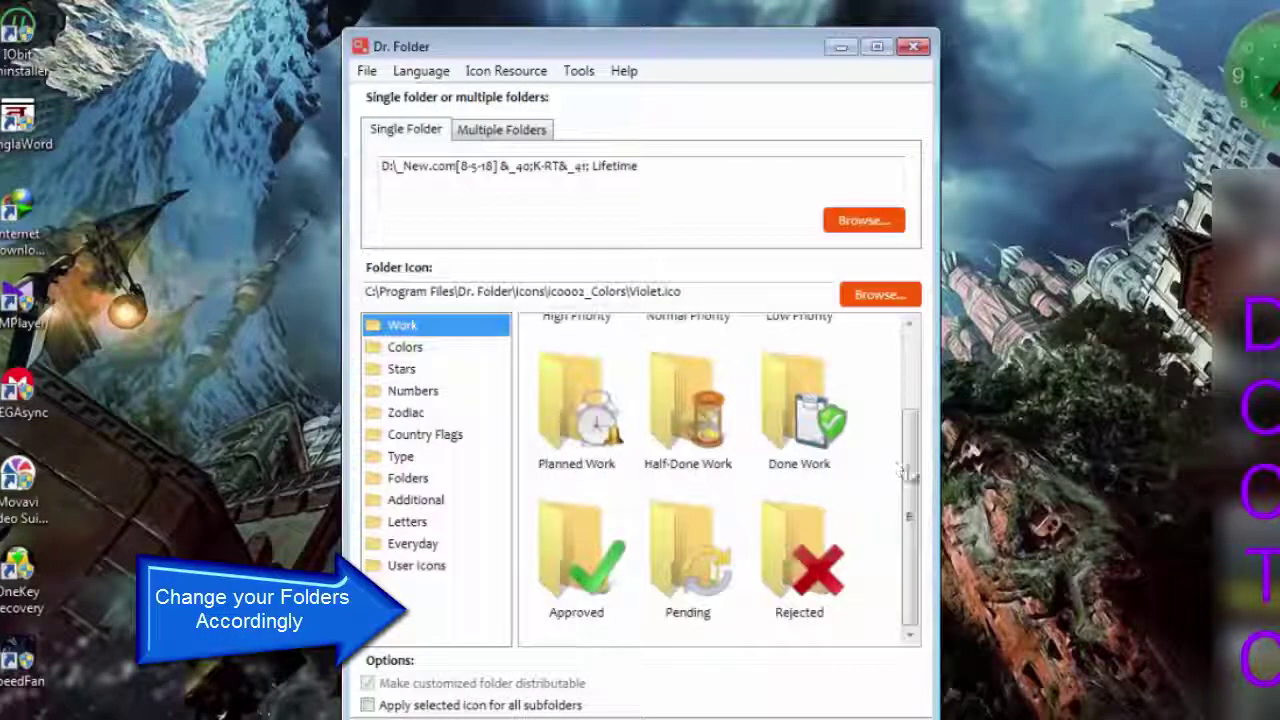
pyautogui.scroll(3, 918, 492)
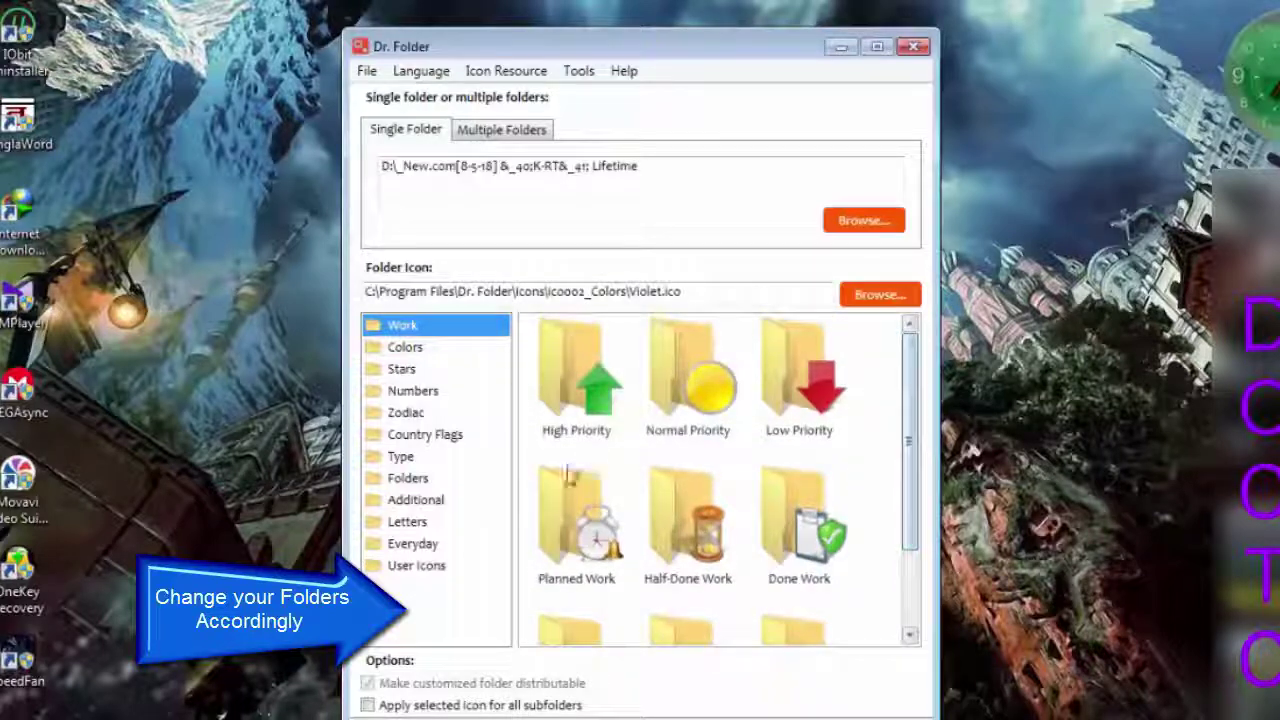
pyautogui.click(410, 347)
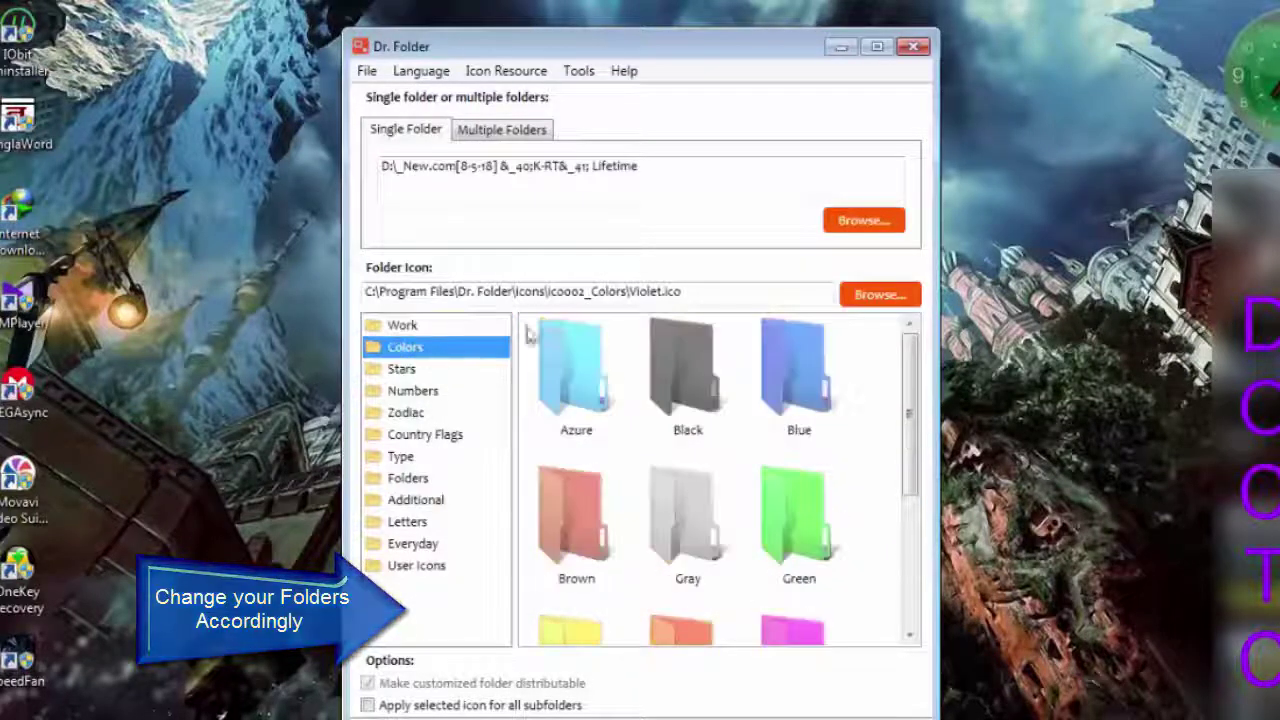
pyautogui.moveTo(909, 403); pyautogui.dragTo(912, 545)
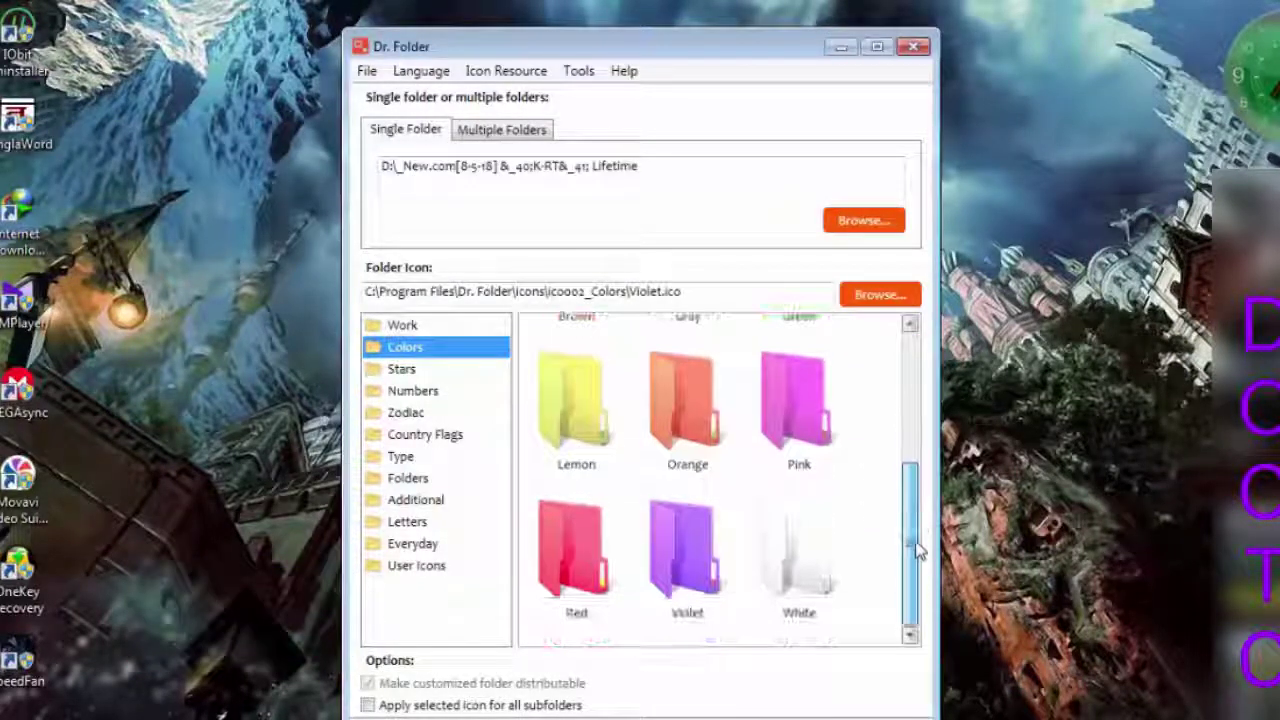
pyautogui.click(400, 370)
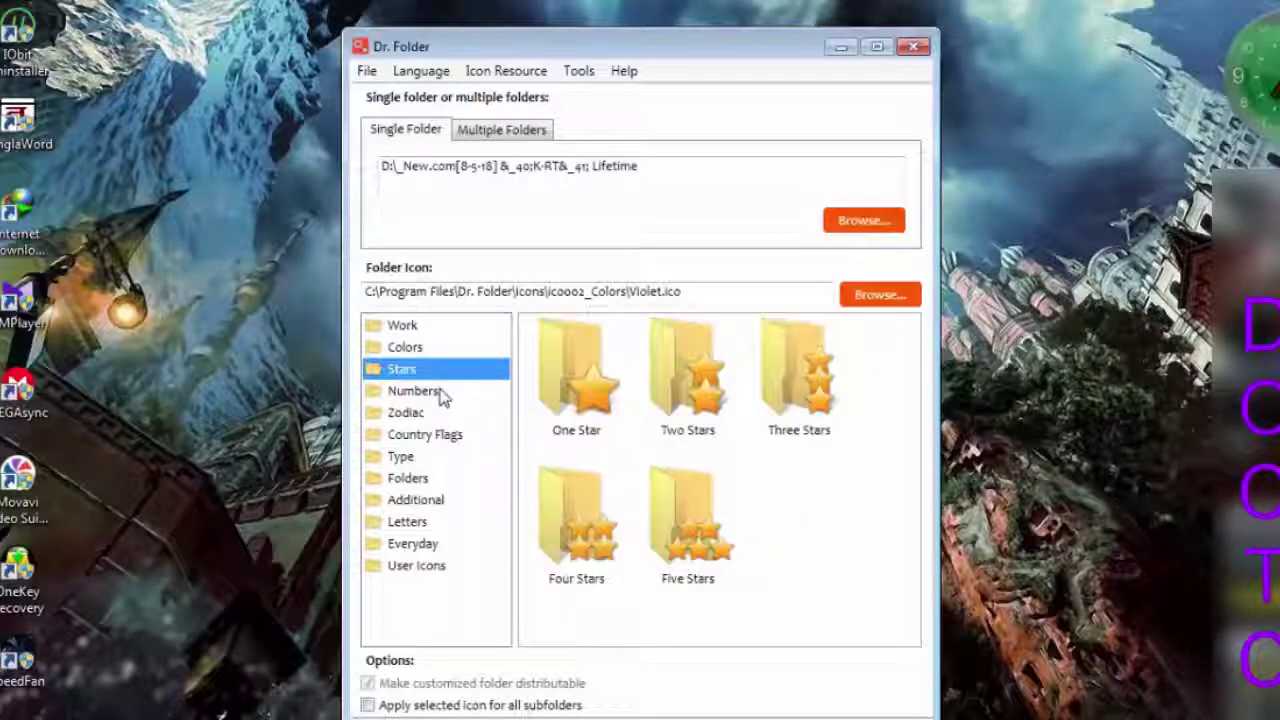
pyautogui.click(433, 394)
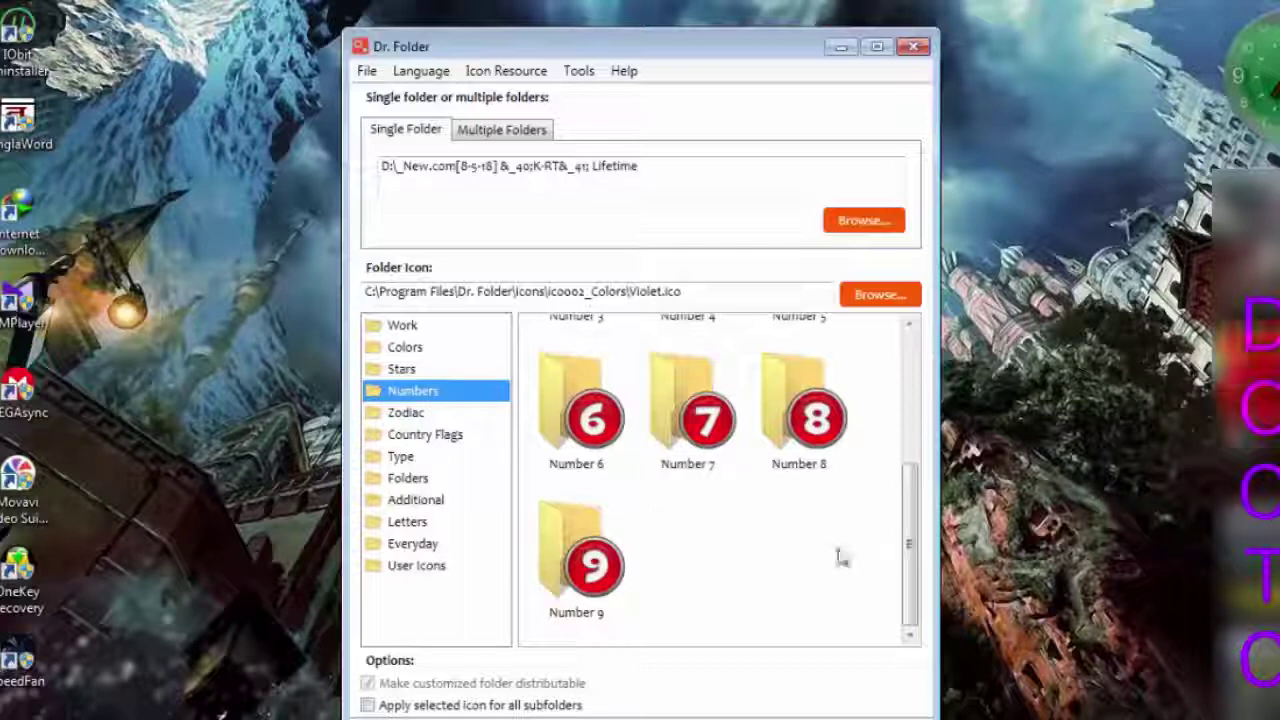
pyautogui.moveTo(910, 552); pyautogui.dragTo(910, 385)
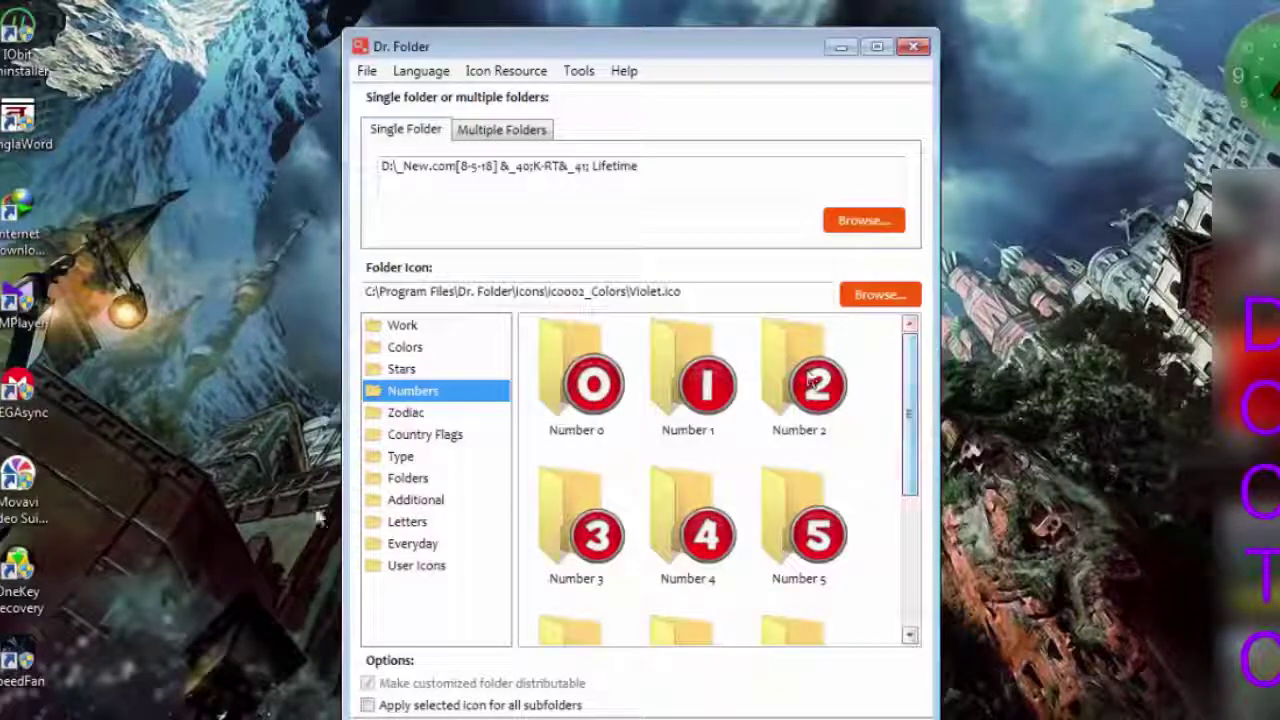
# Step: Examine the icons in the Zodiac, Country Flags, Type, Folders, Additional, Letters, Everyday and User Icons categories
pyautogui.click(413, 414)
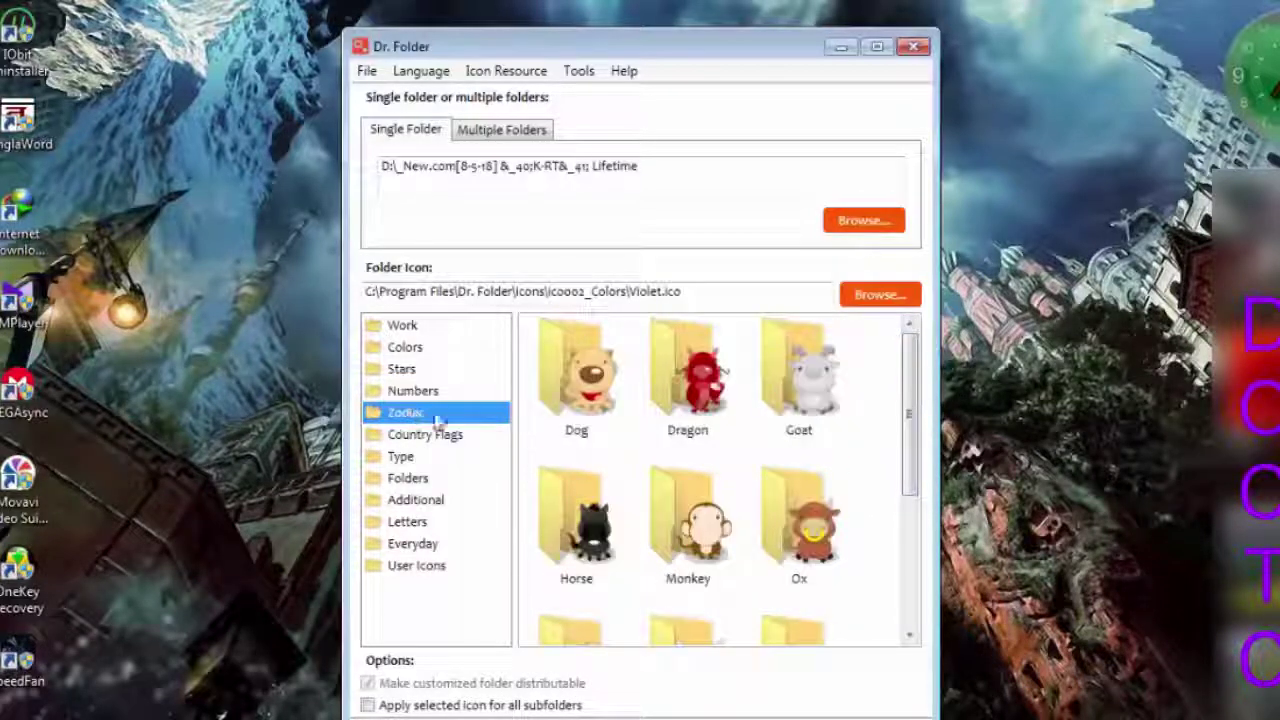
pyautogui.moveTo(910, 440); pyautogui.dragTo(925, 560)
pyautogui.click(420, 440)
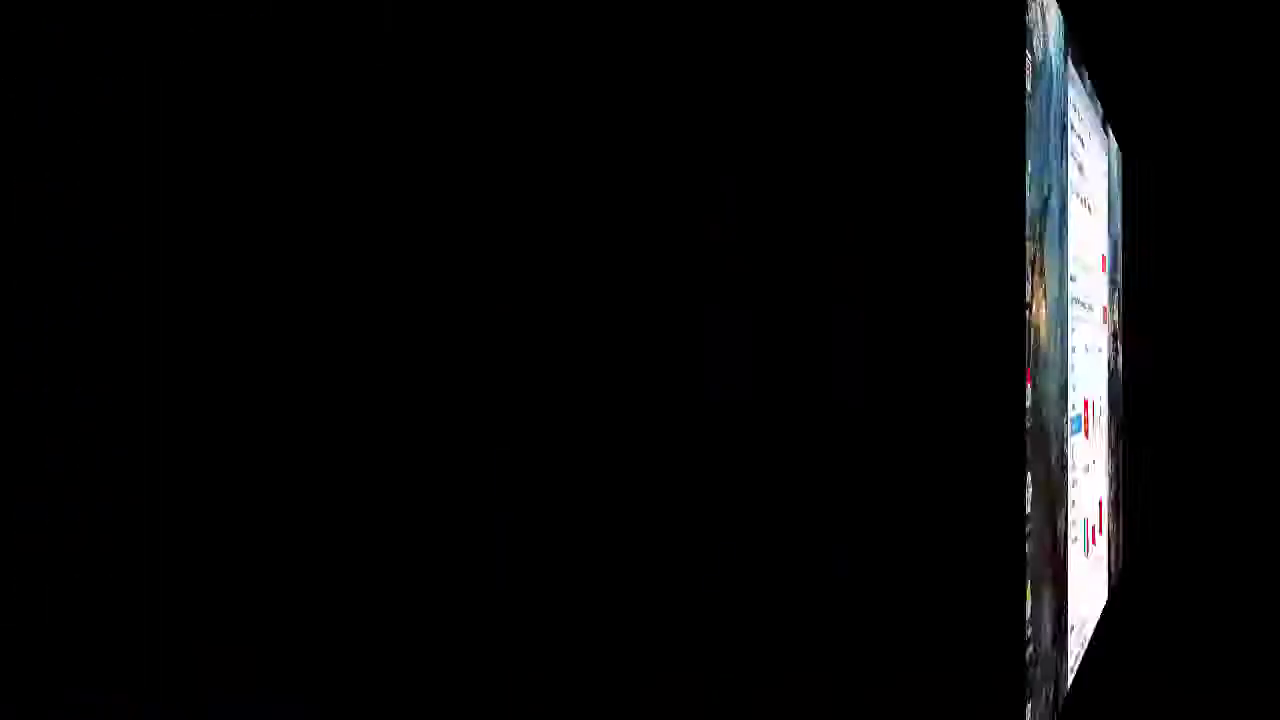
pyautogui.click(400, 456)
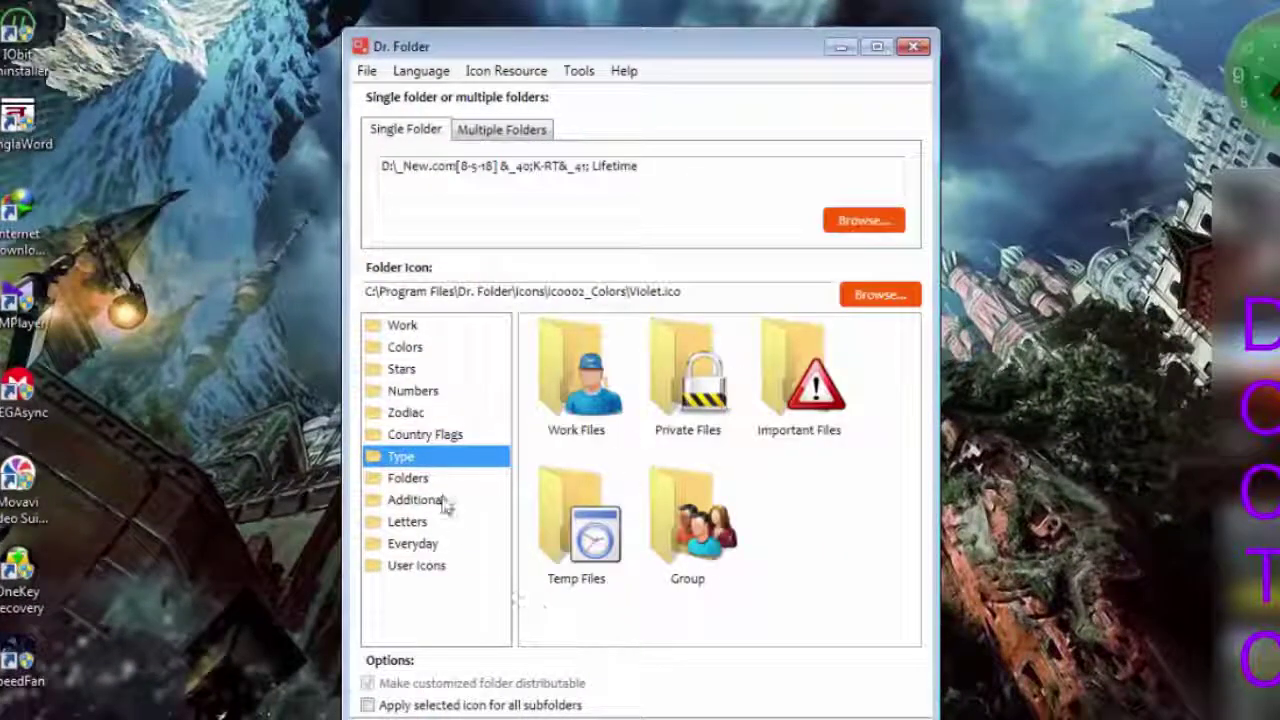
pyautogui.click(410, 478)
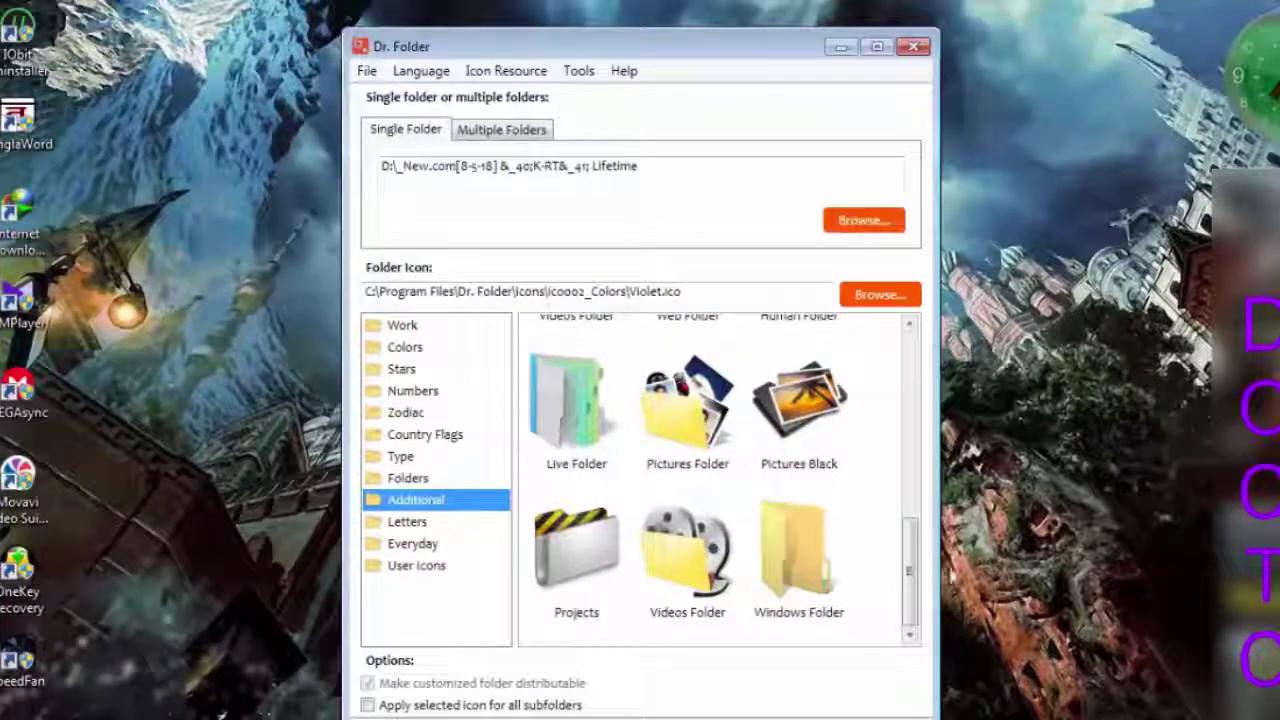
pyautogui.click(410, 524)
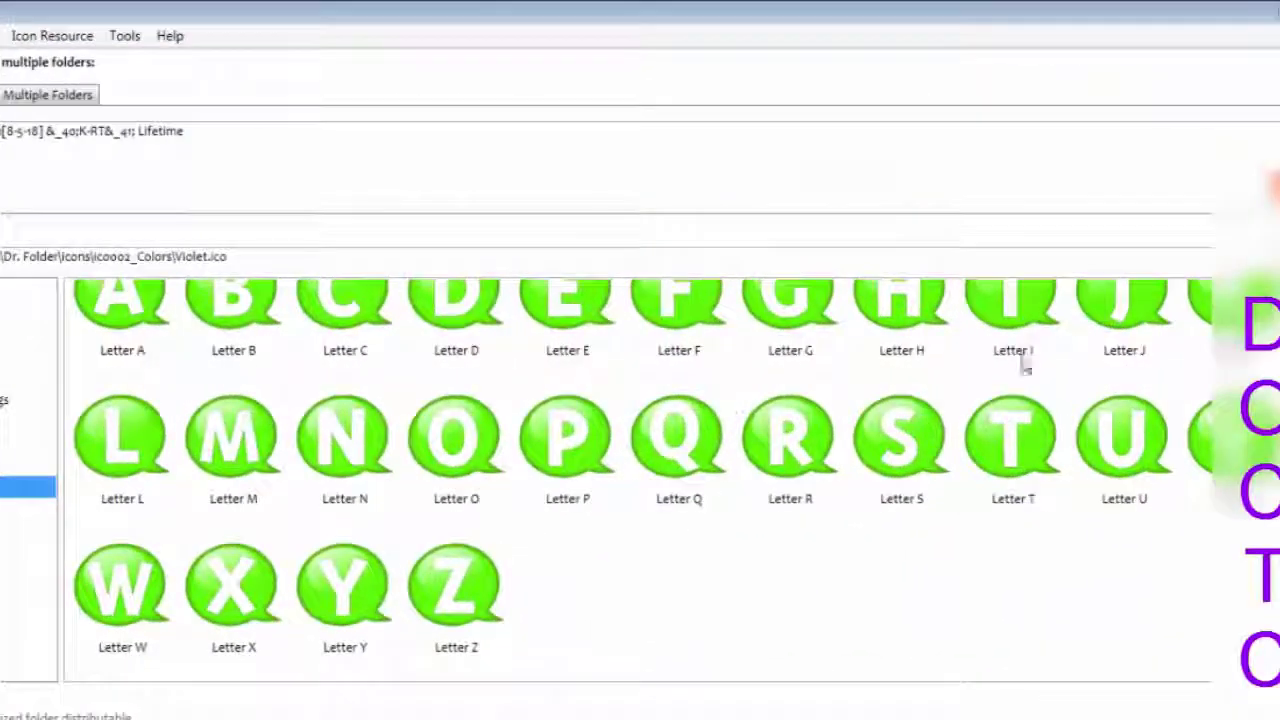
pyautogui.scroll(1, 646, 634)
pyautogui.scroll(-1, 646, 634)
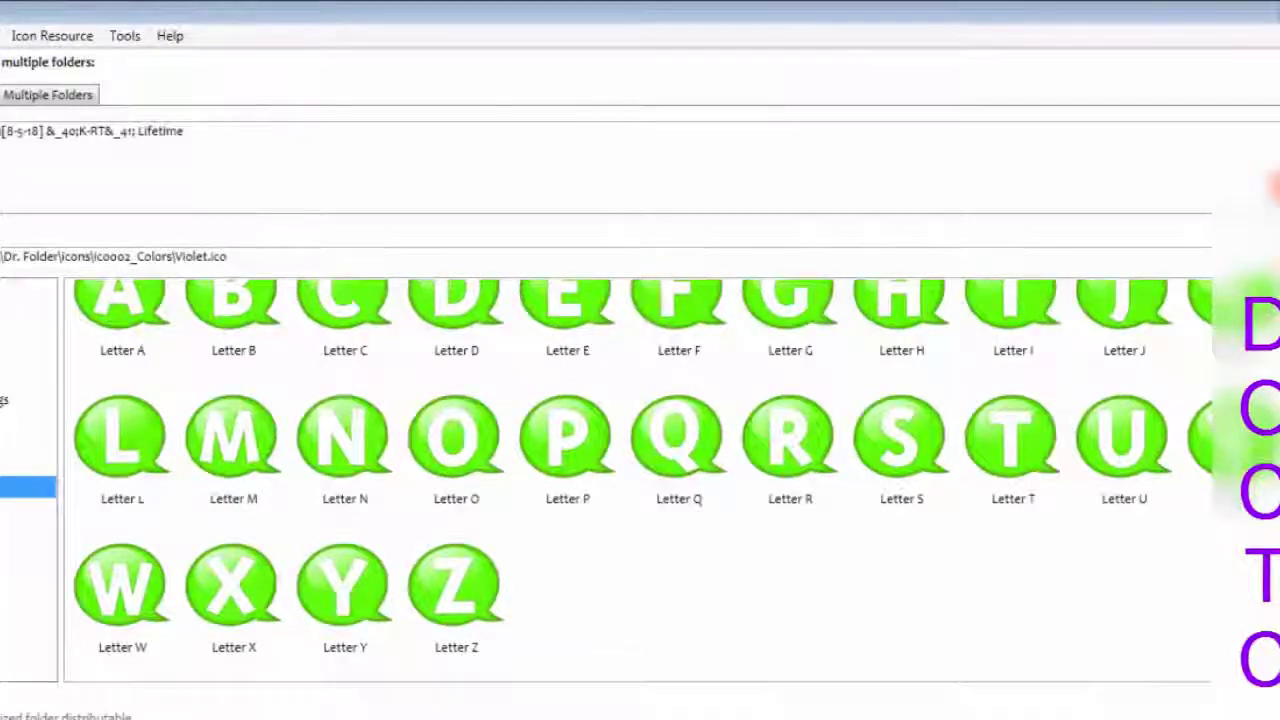
pyautogui.click(28, 509)
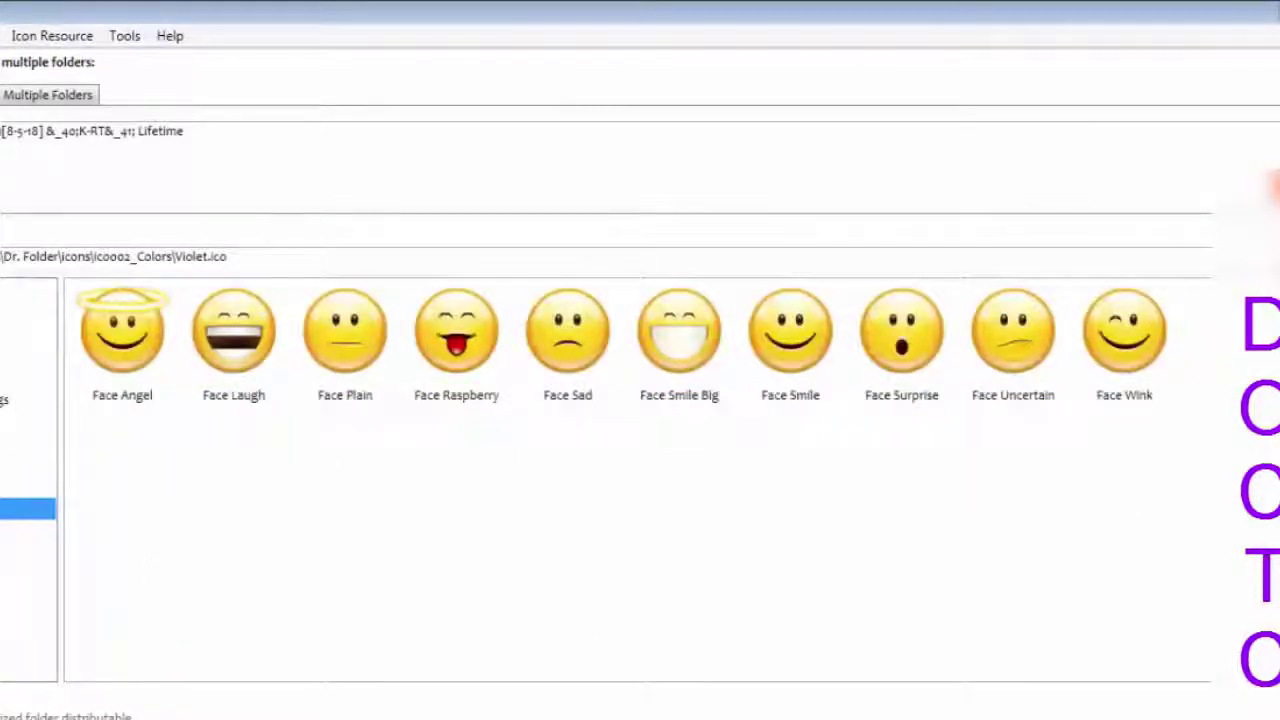
pyautogui.click(28, 531)
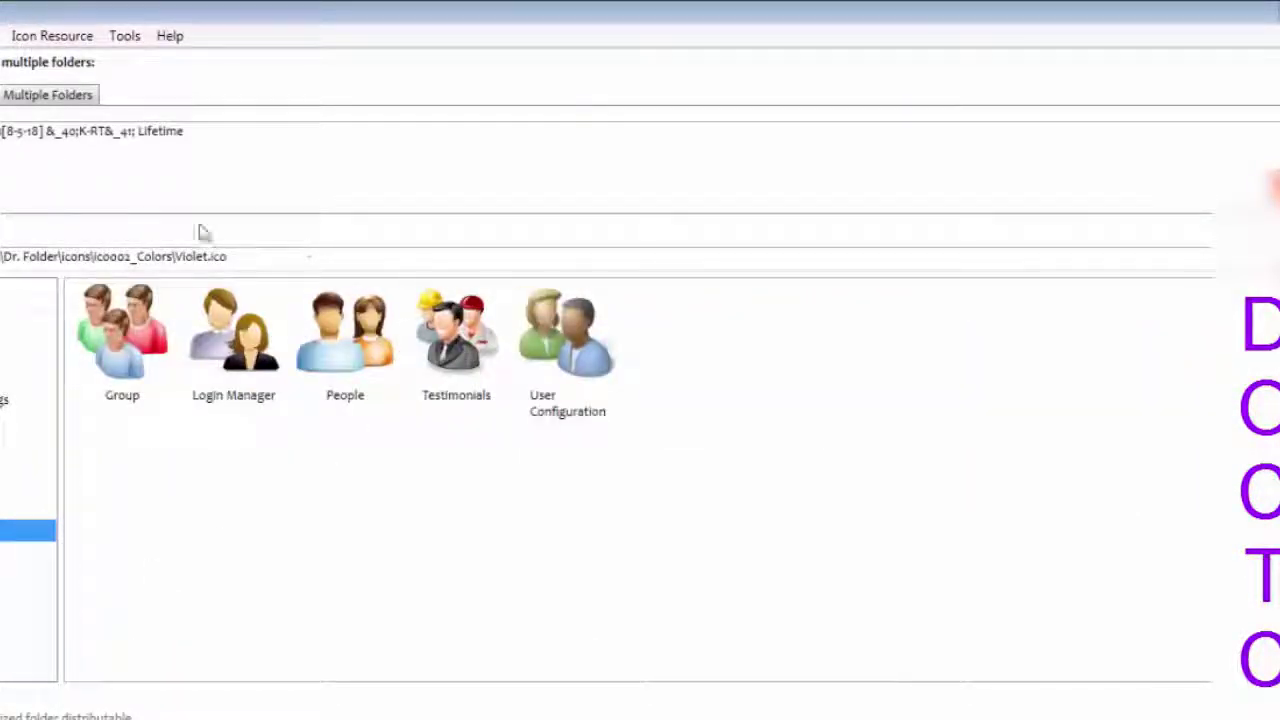
pyautogui.click(52, 35)
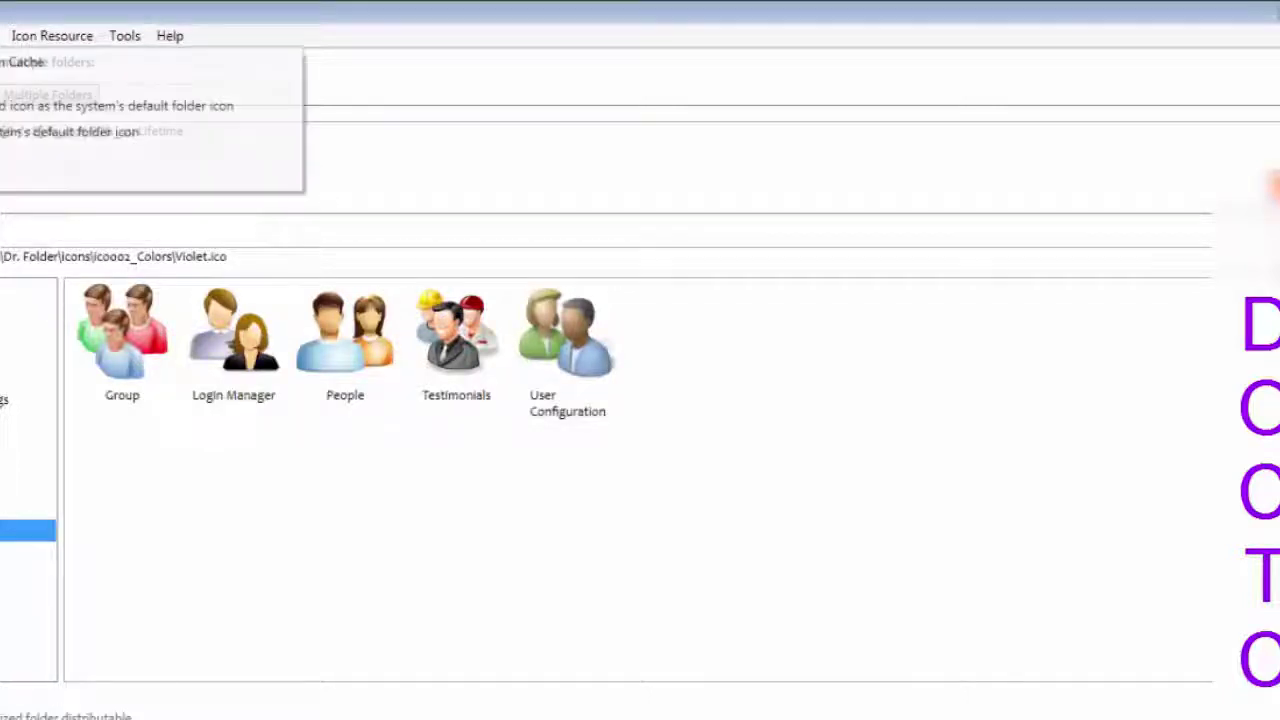
pyautogui.press('Escape')
pyautogui.click(5, 35)
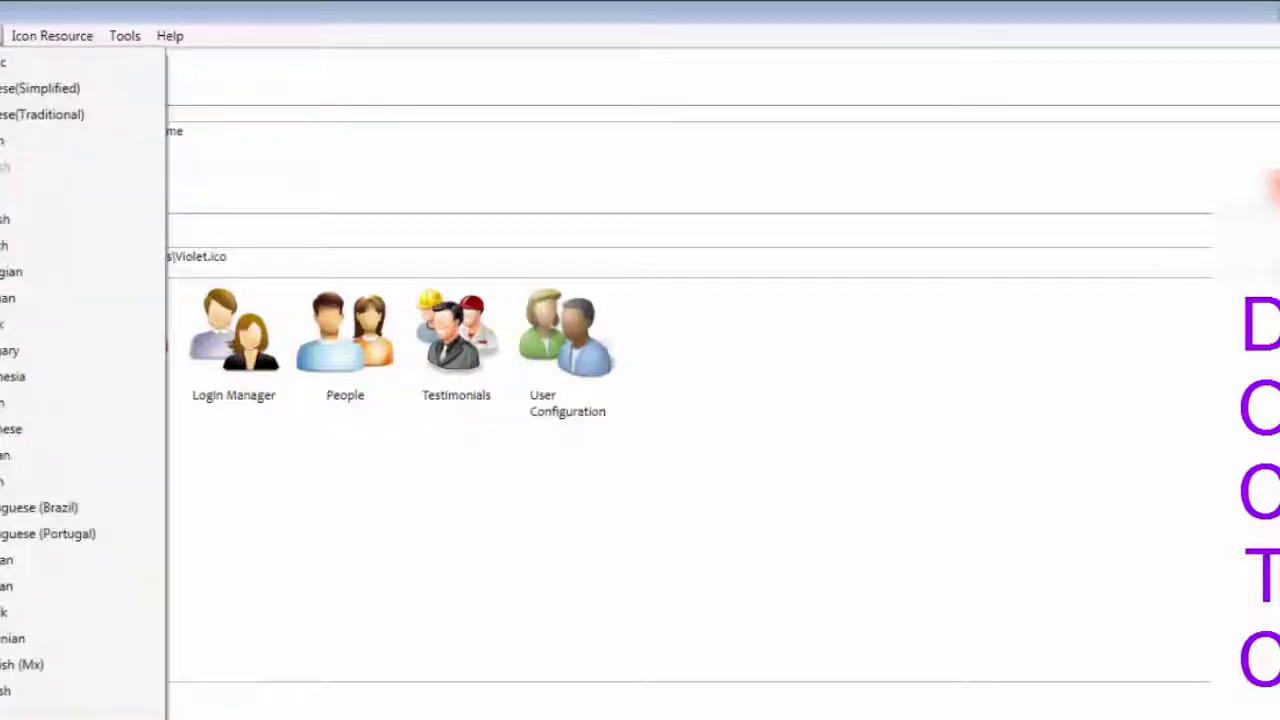
pyautogui.click(5, 35)
pyautogui.click(35, 38)
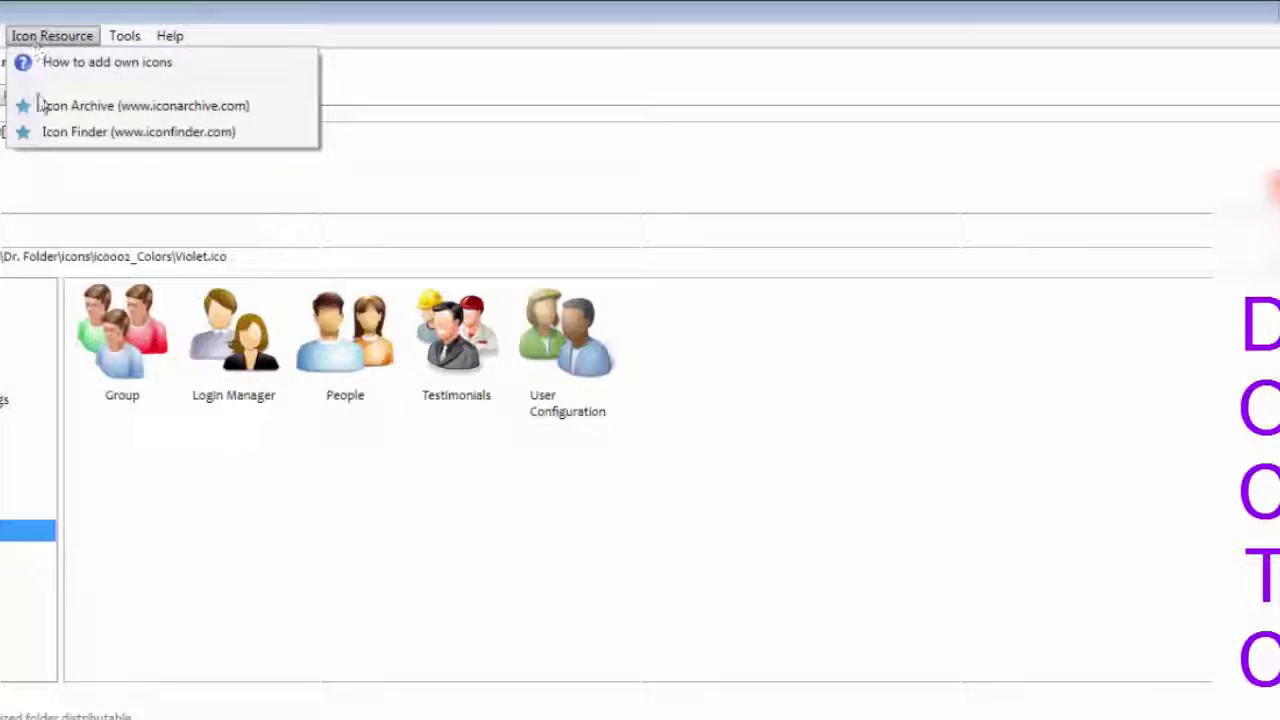
# Step: View the program's About information, dismiss it, and close Dr. Folder
pyautogui.moveTo(145, 42)
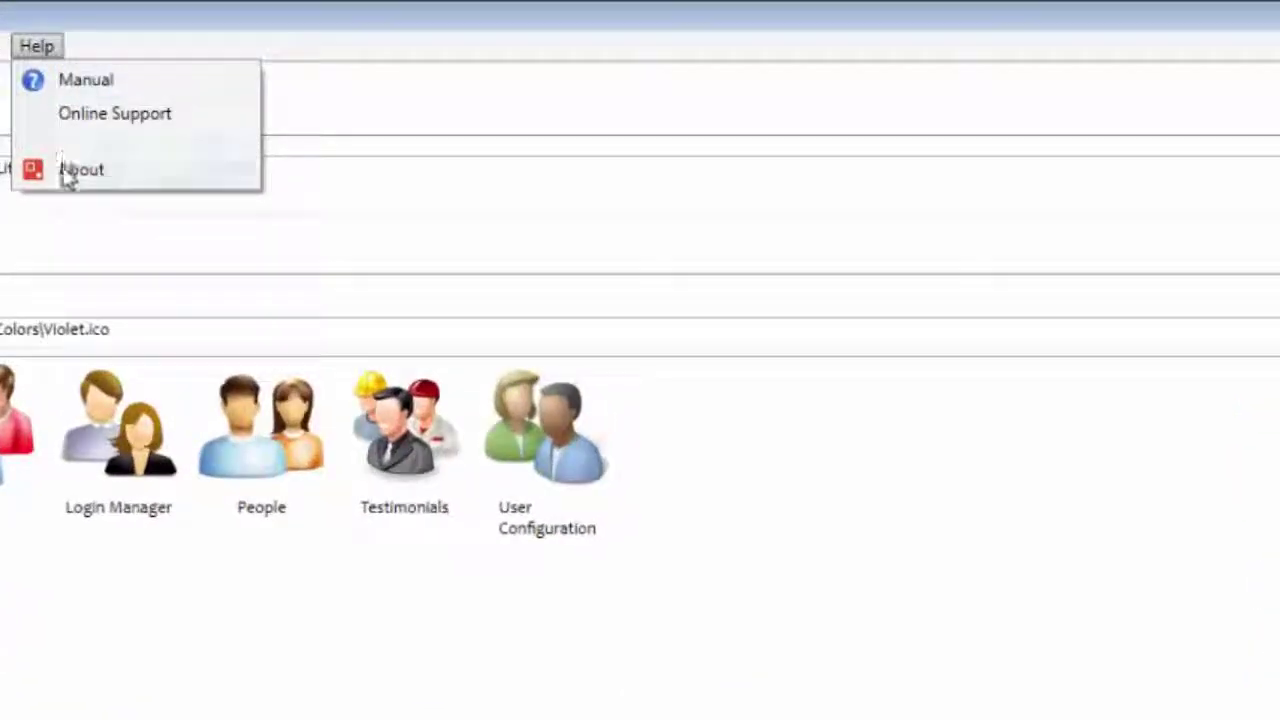
pyautogui.click(80, 170)
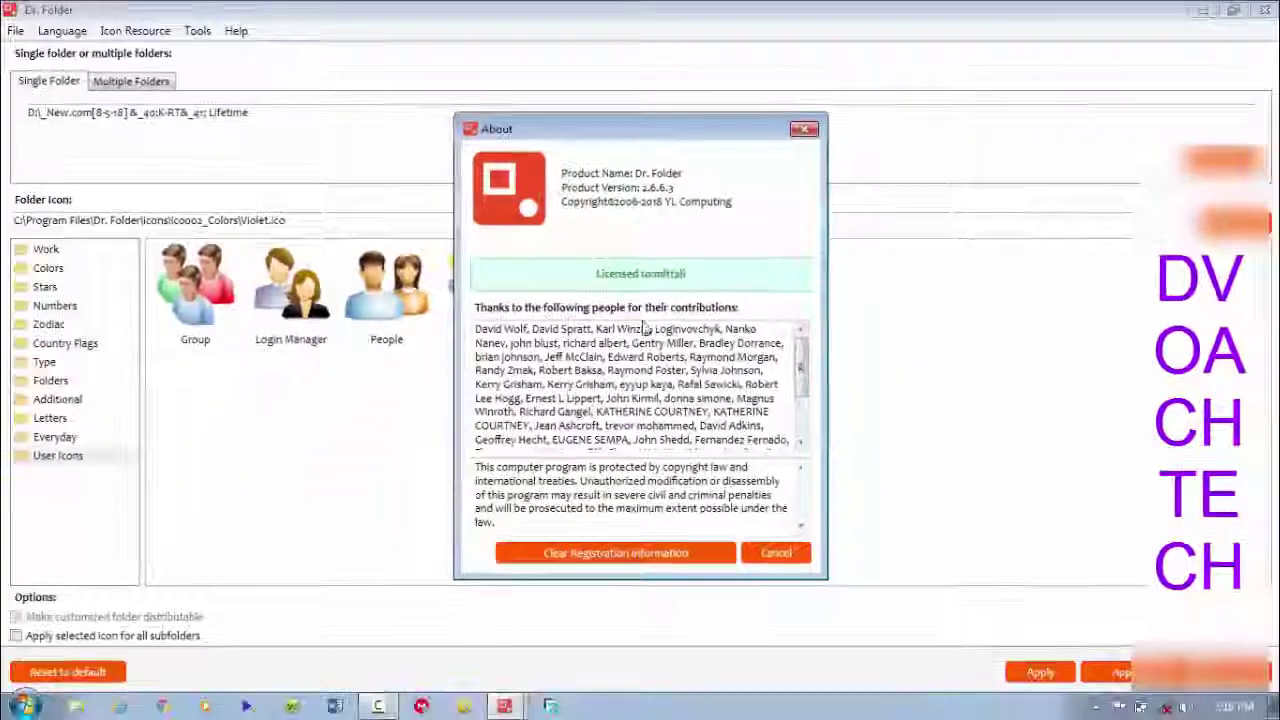
pyautogui.click(772, 553)
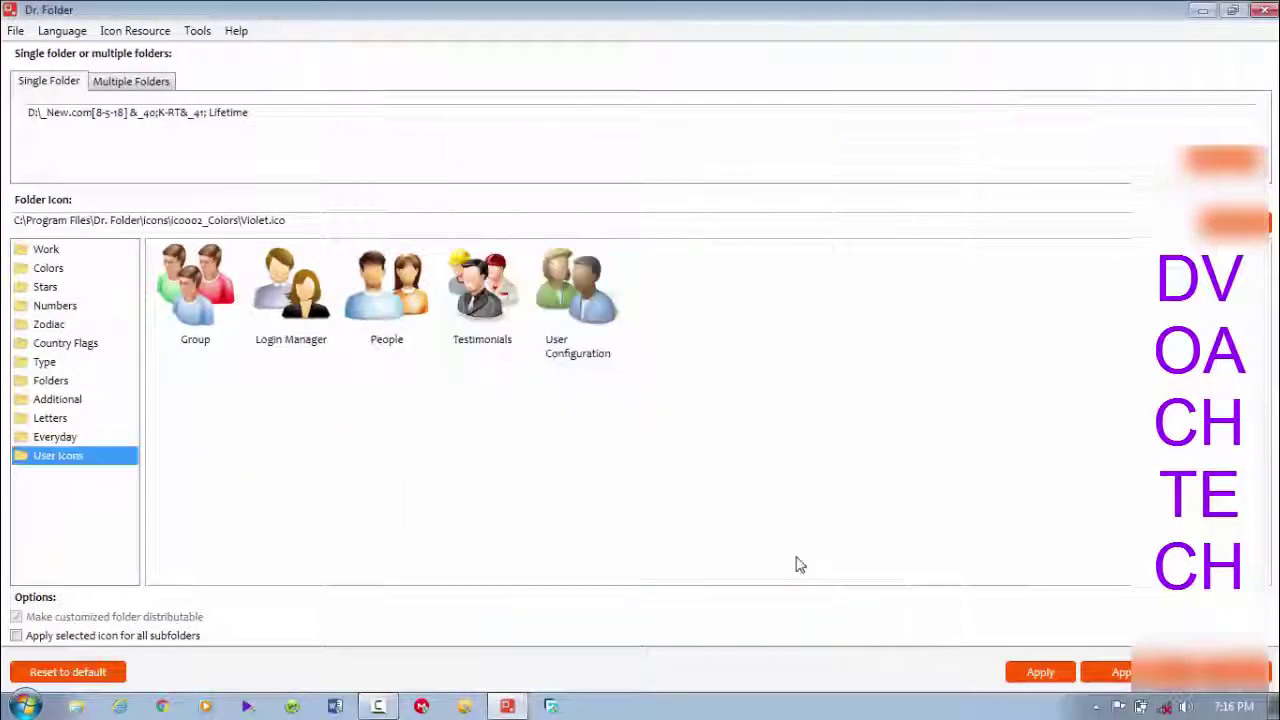
pyautogui.click(1236, 12)
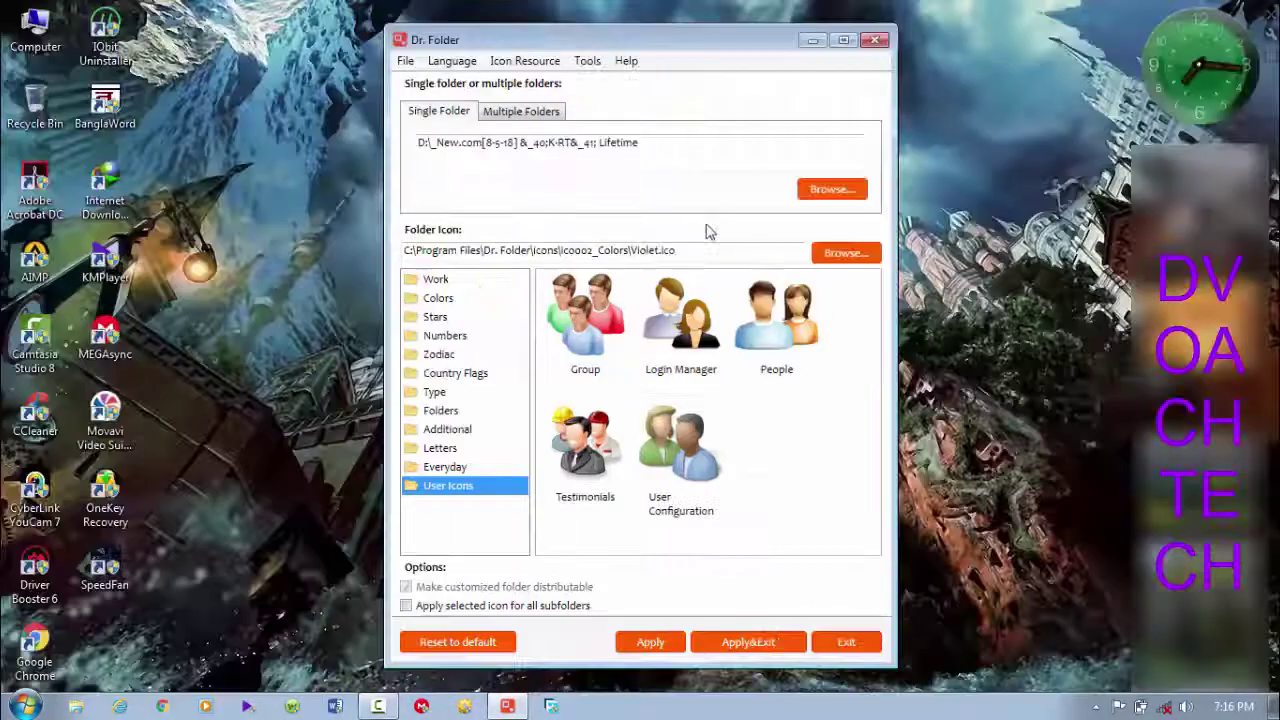
pyautogui.click(885, 40)
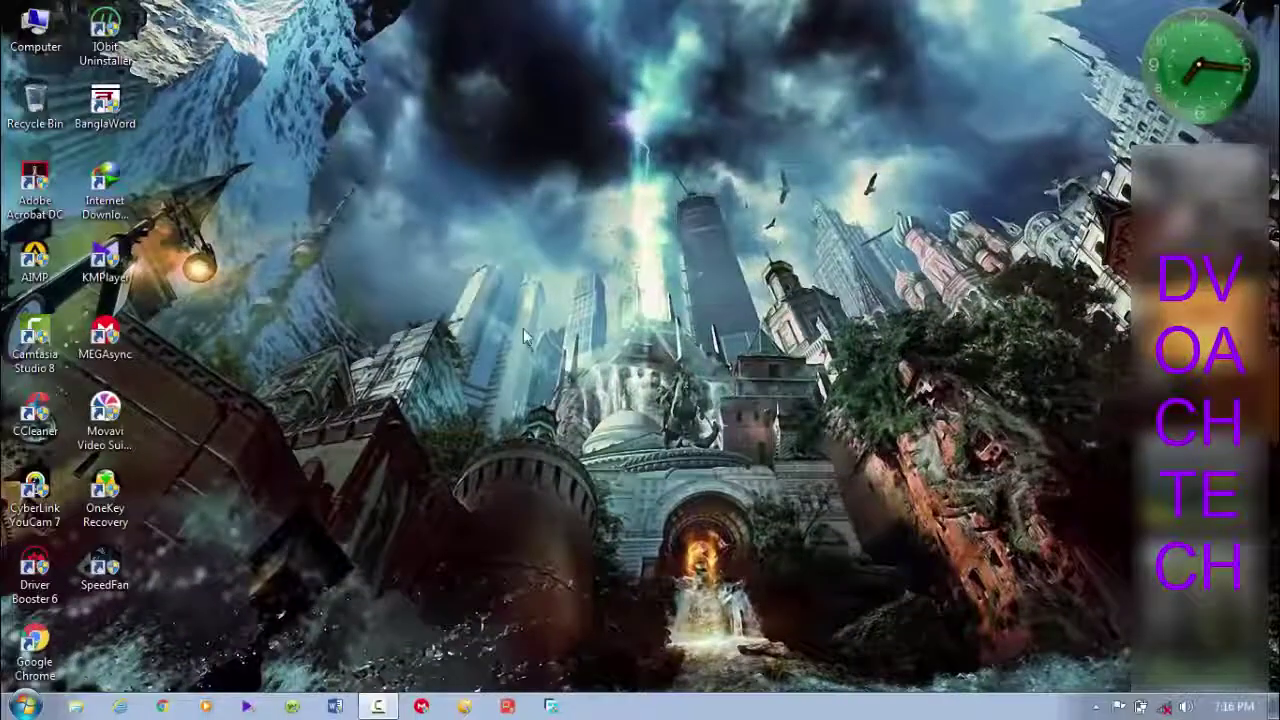